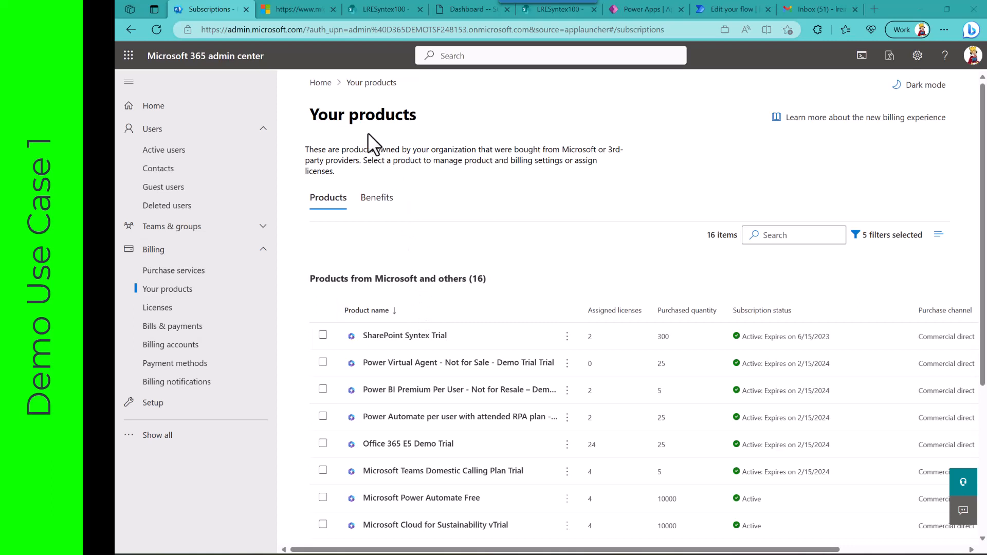
Step: Play the Microsoft video that shows how a Content Center site is created from the SharePoint admin center
click(306, 15)
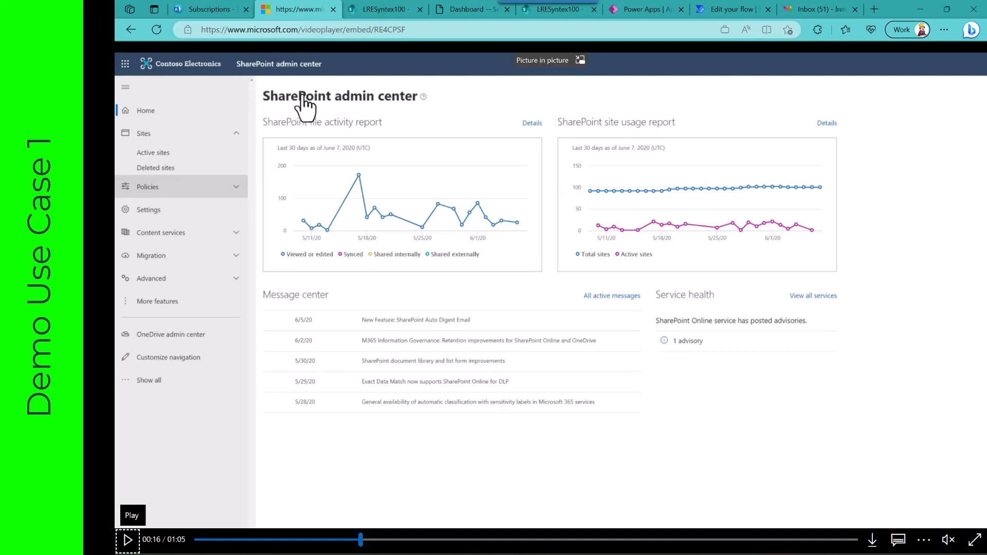
click(127, 539)
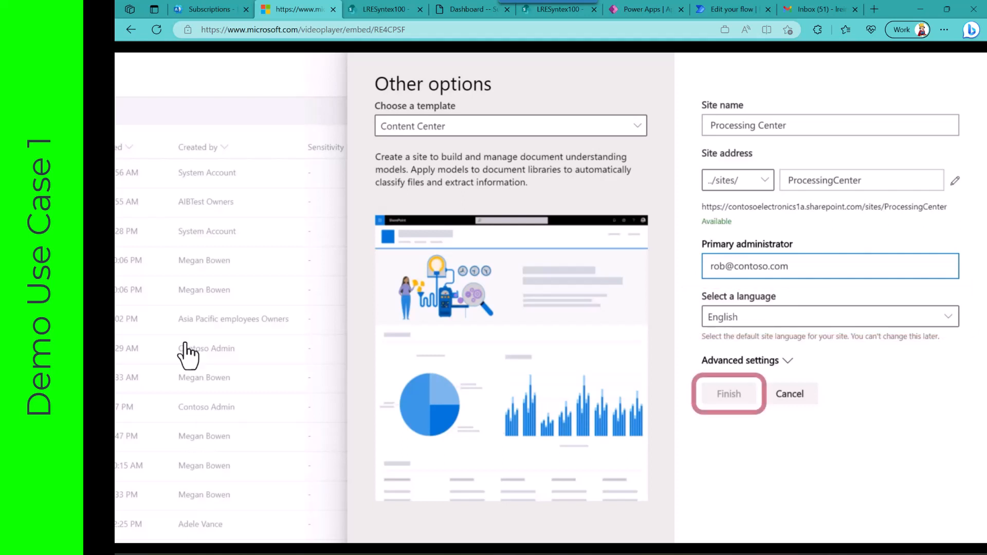
Step: Open the LRESyntex100 SharePoint site, check which kinds of content its libraries page can create, and open the library LRESyntexDocLibrary1002
click(381, 7)
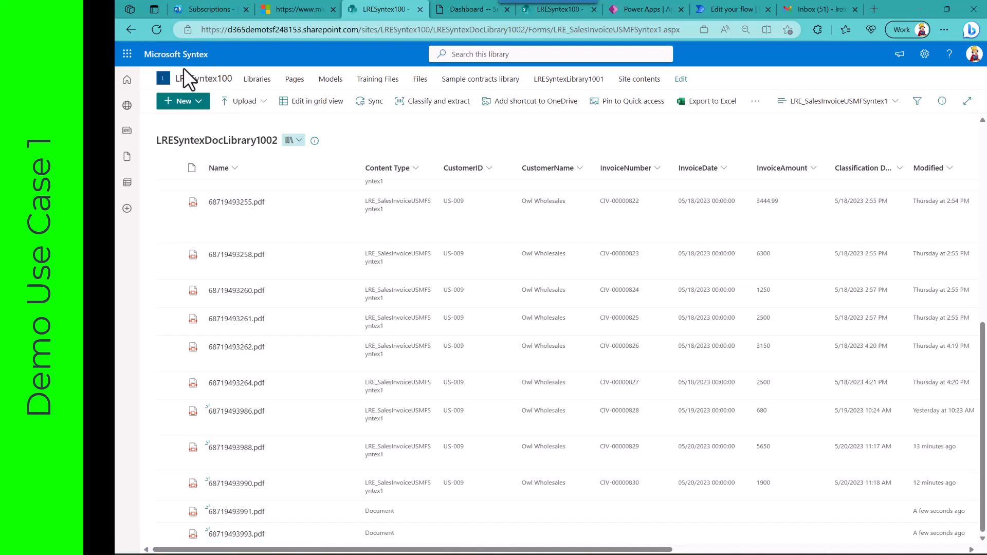
click(193, 78)
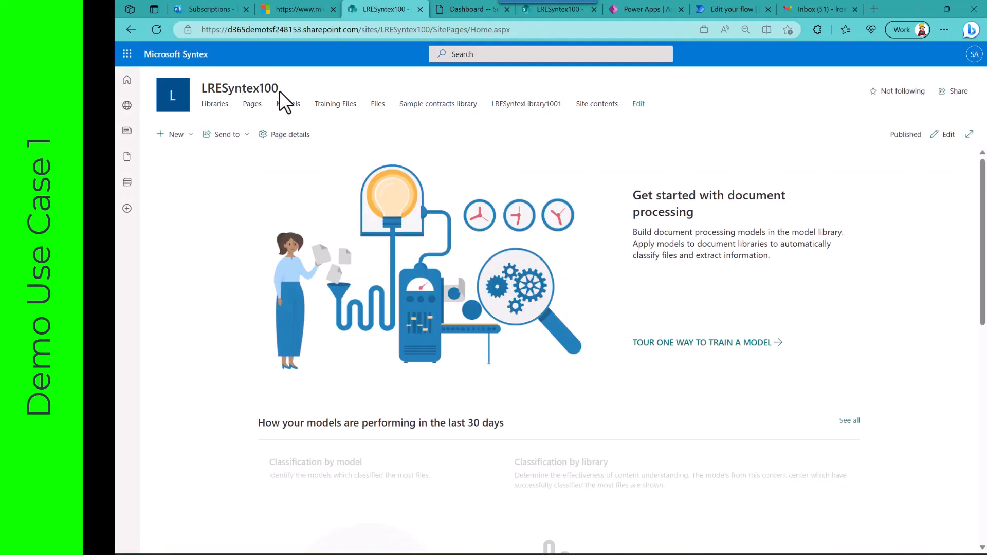
click(221, 106)
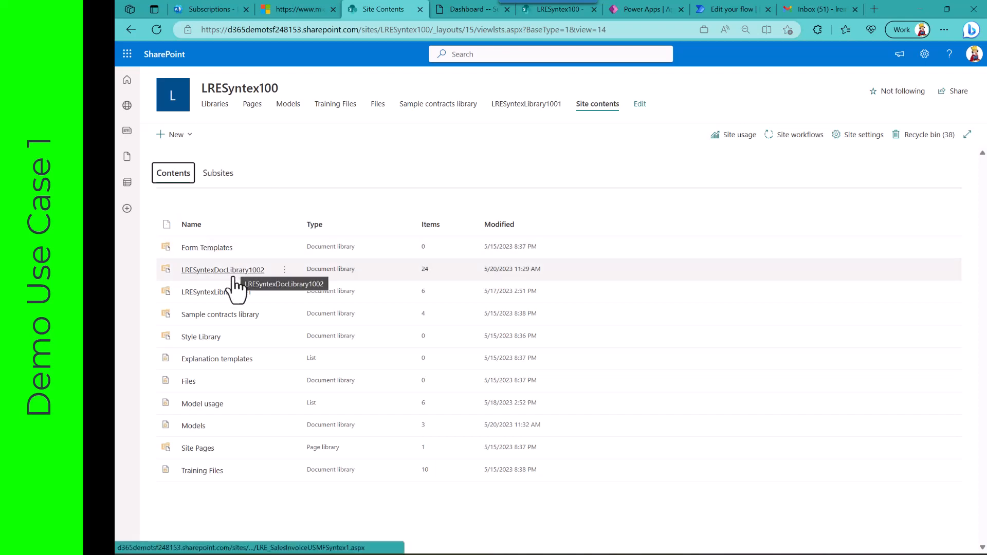
click(189, 135)
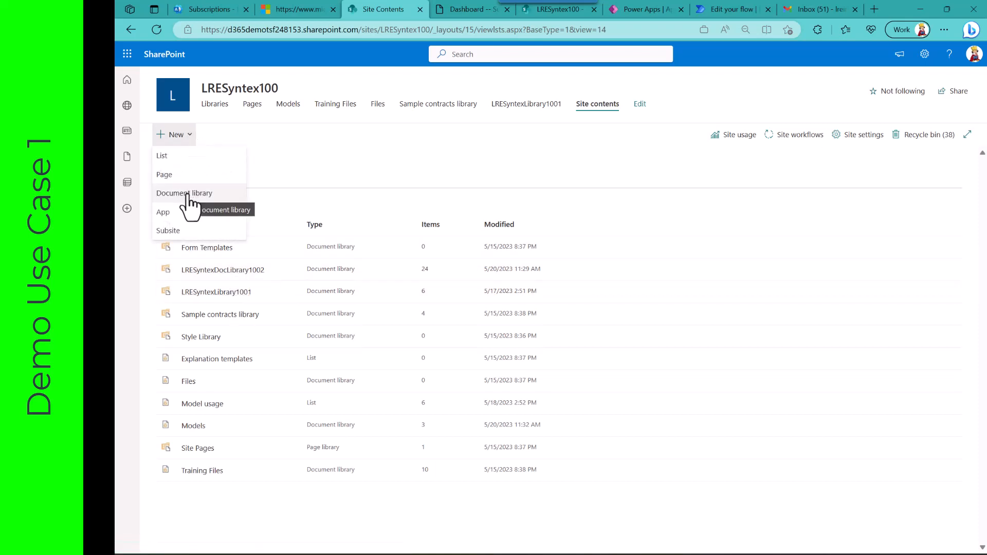
click(296, 162)
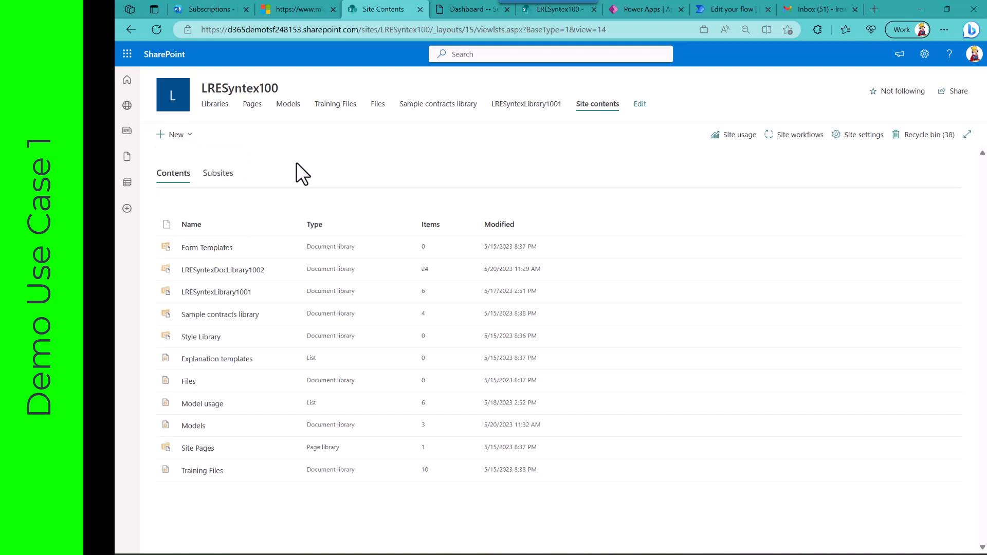
click(242, 269)
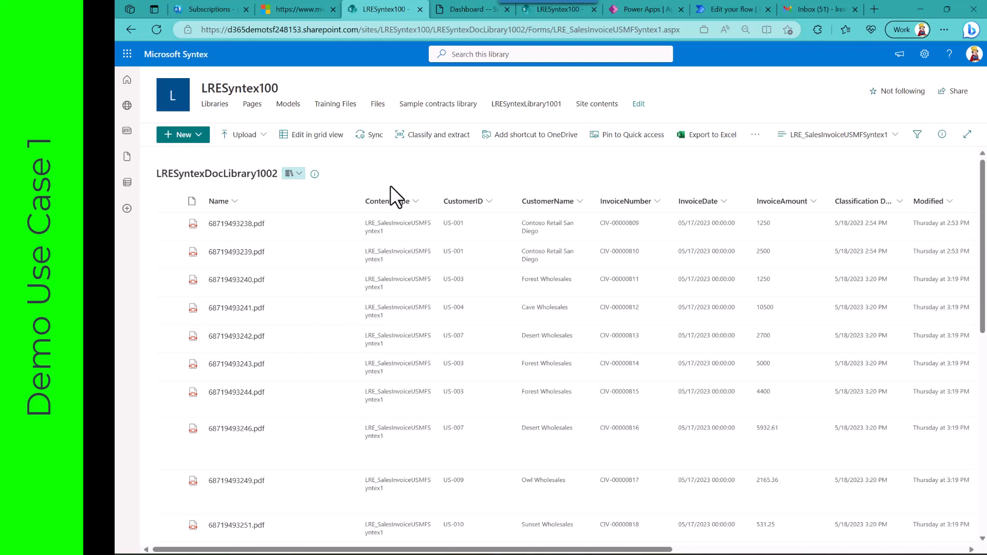
Step: Switch to Dynamics 365 Supply Chain Management and view the document type LRESyntext1002 in the organization's document management
click(464, 11)
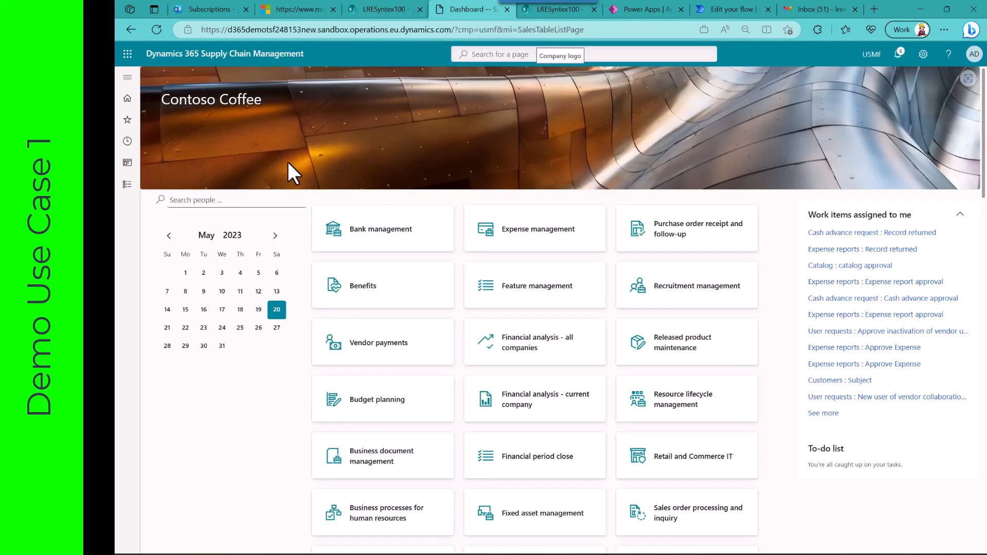
click(127, 185)
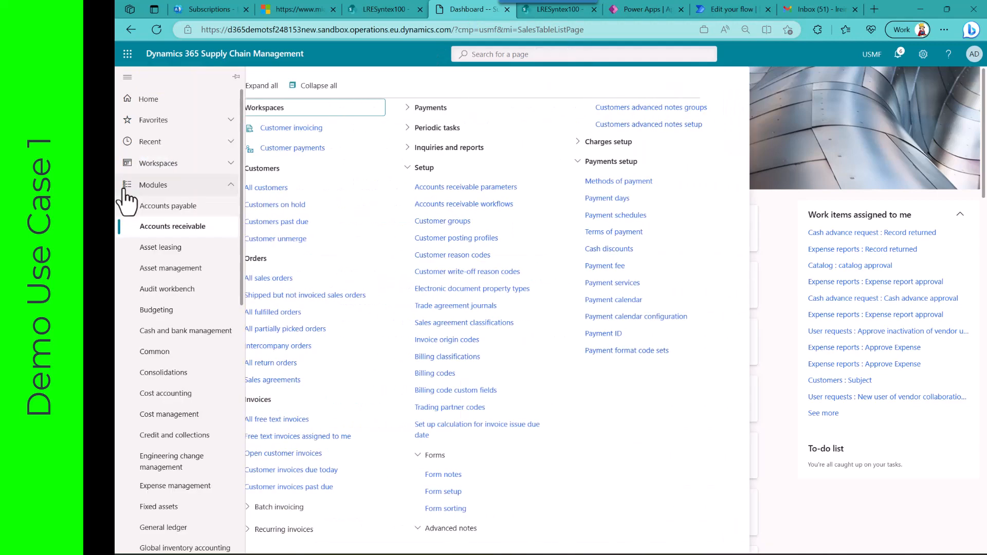
scroll(146, 318, down, 10)
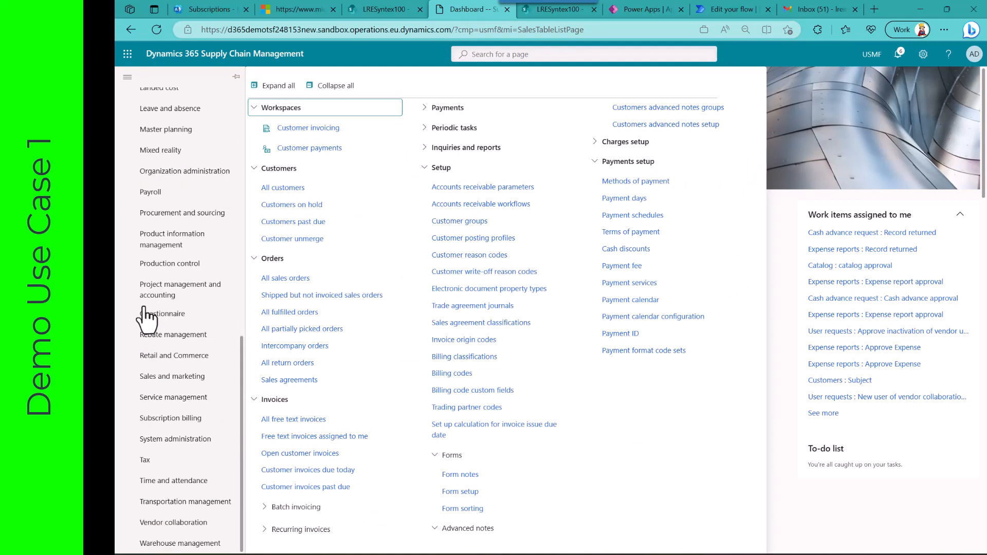
click(202, 171)
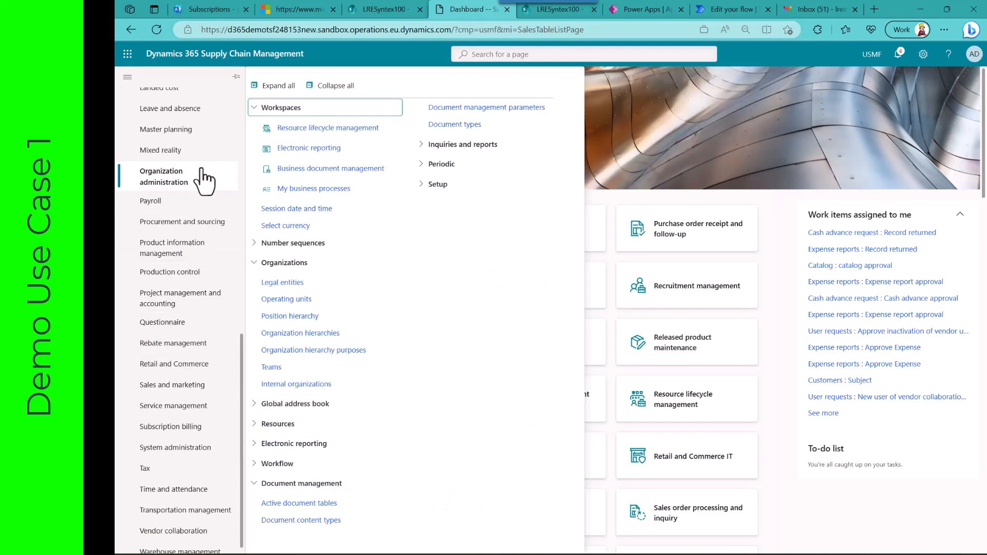
click(445, 127)
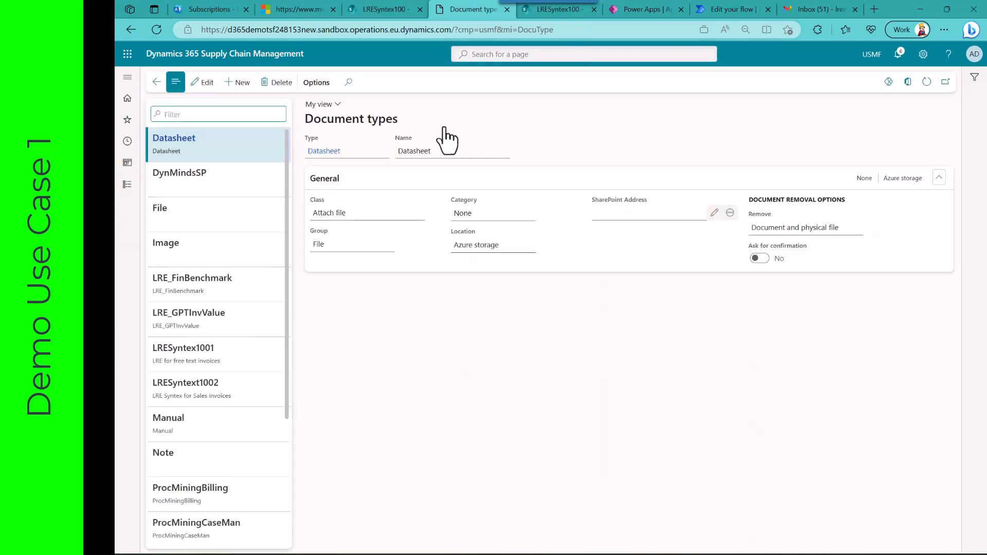
click(232, 387)
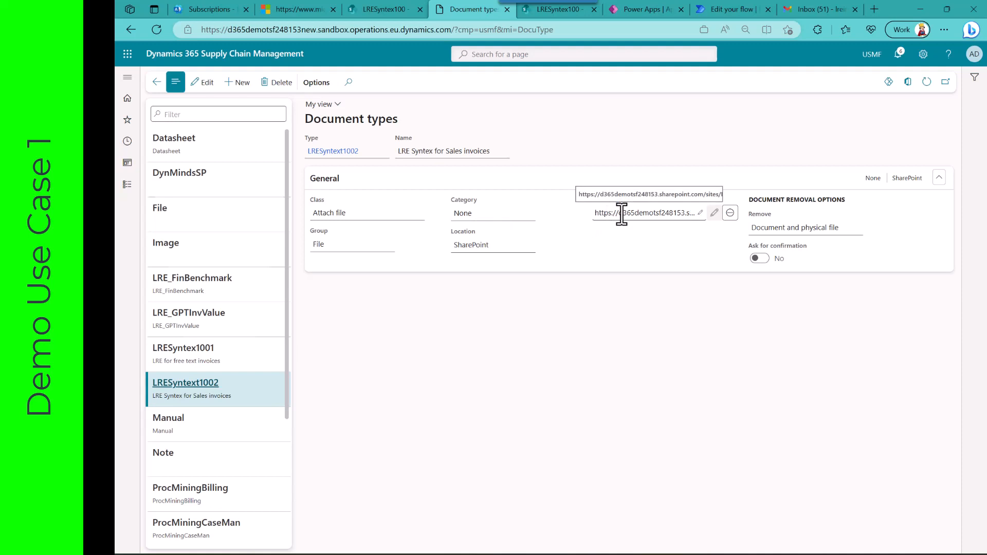
Step: Examine the electronic reporting destination settings of the Sales invoice reference listed just above the DynamicsMinds entry
click(127, 185)
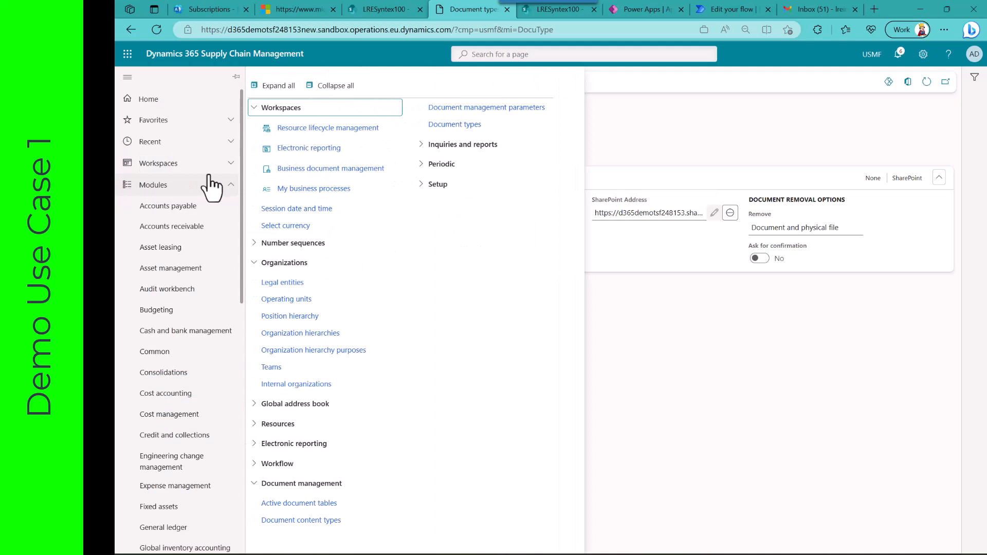
click(311, 150)
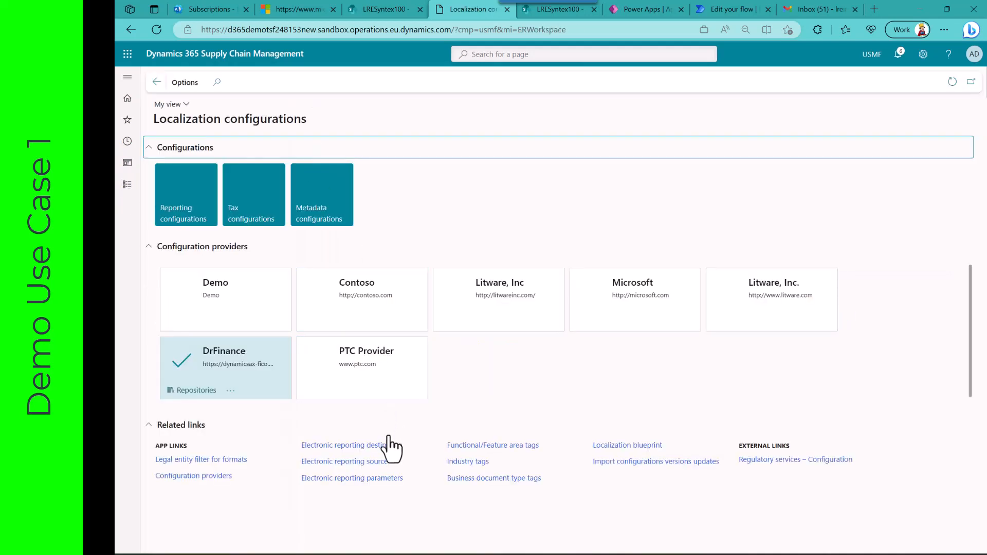
click(380, 446)
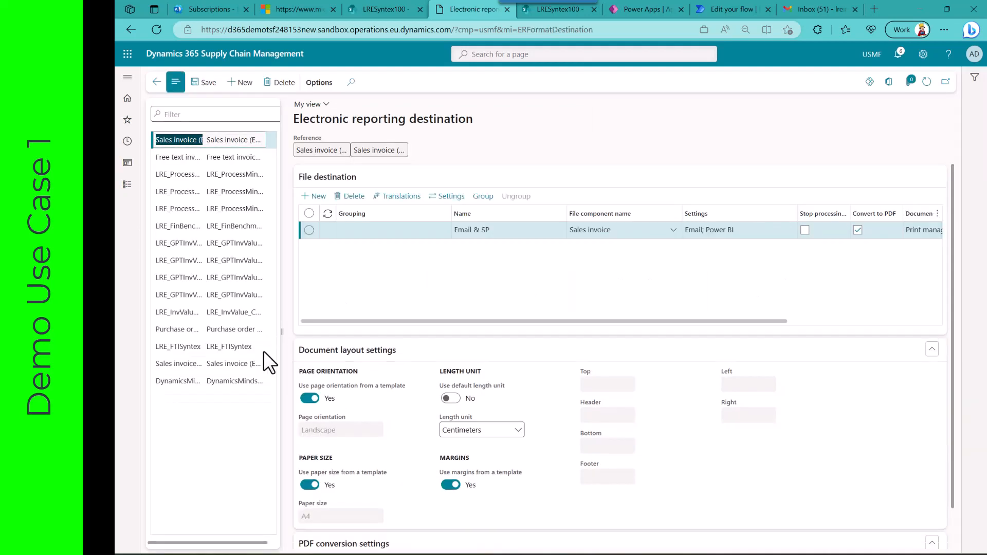
click(233, 364)
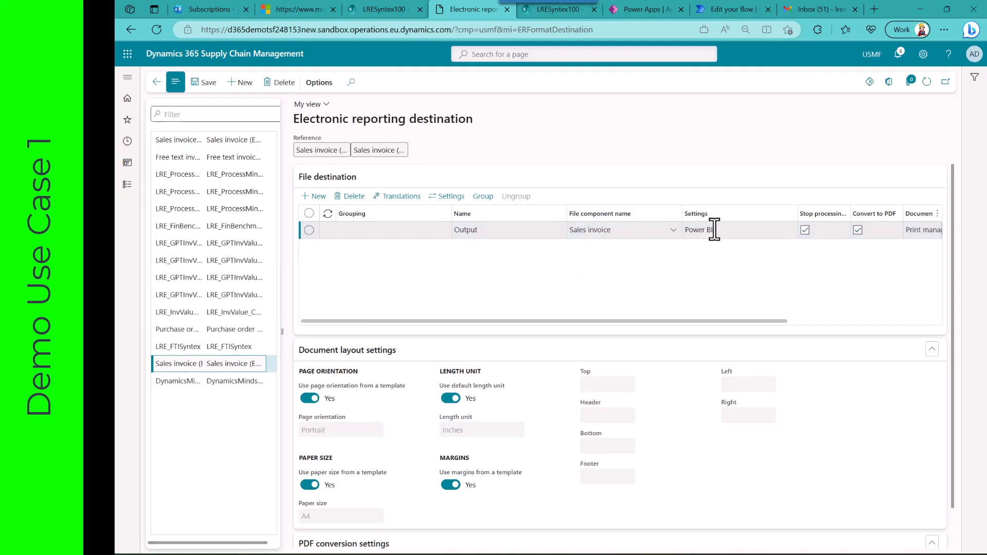
click(448, 197)
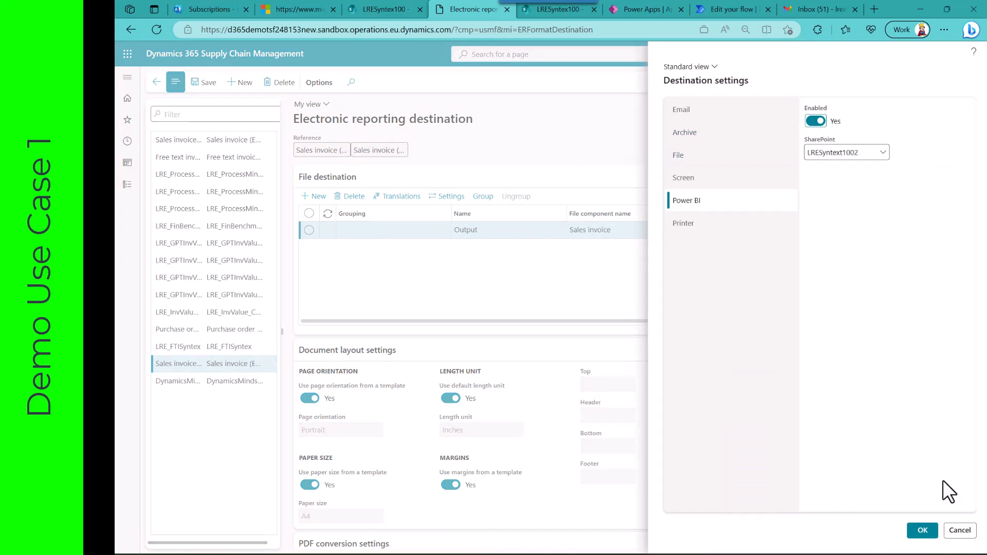
click(959, 530)
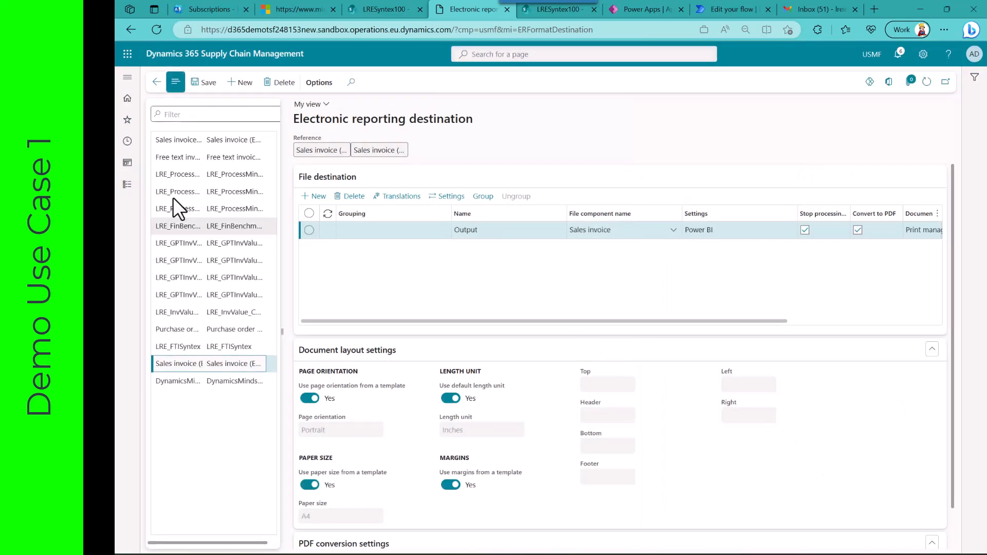
Step: Open the print management setup for Accounts receivable forms and examine the default original of the Customer invoice
click(127, 186)
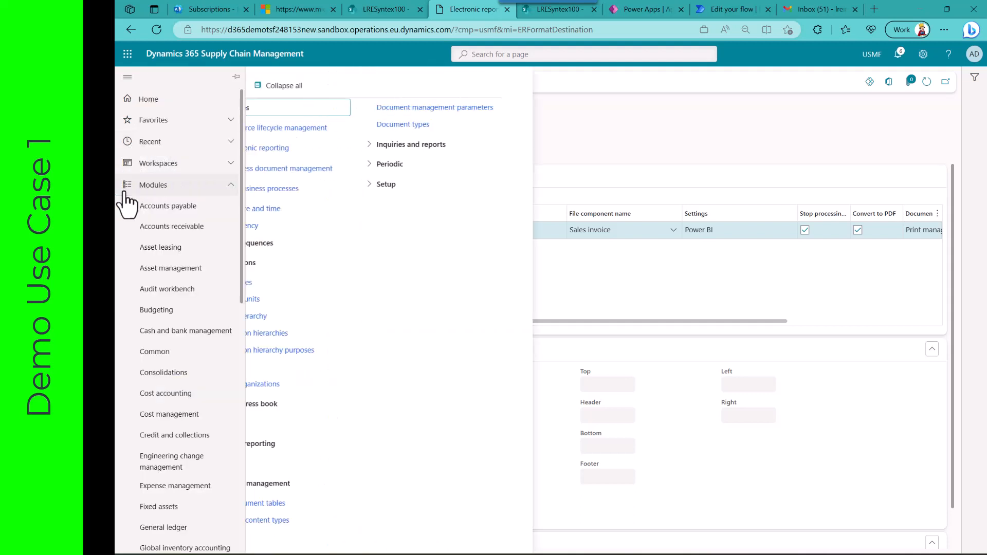
click(150, 227)
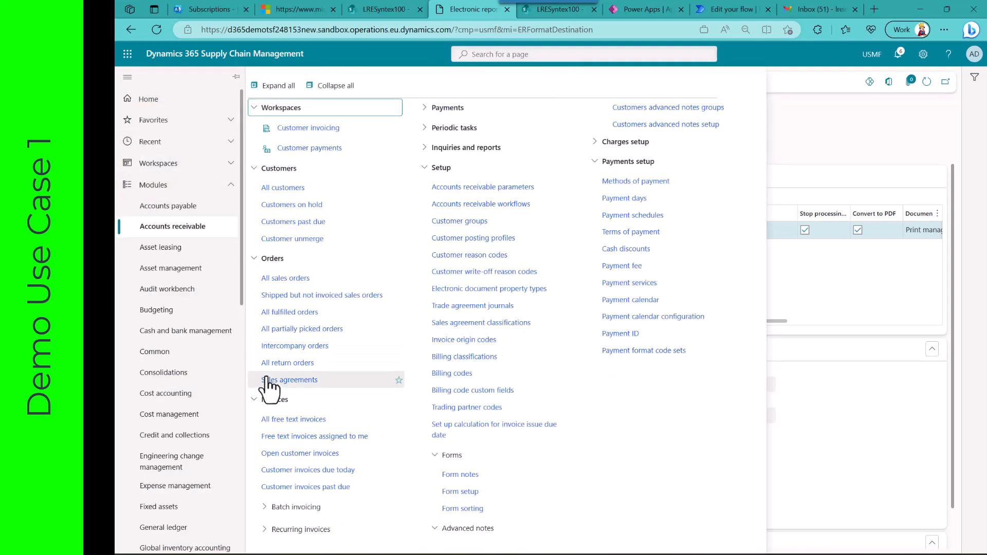
click(456, 493)
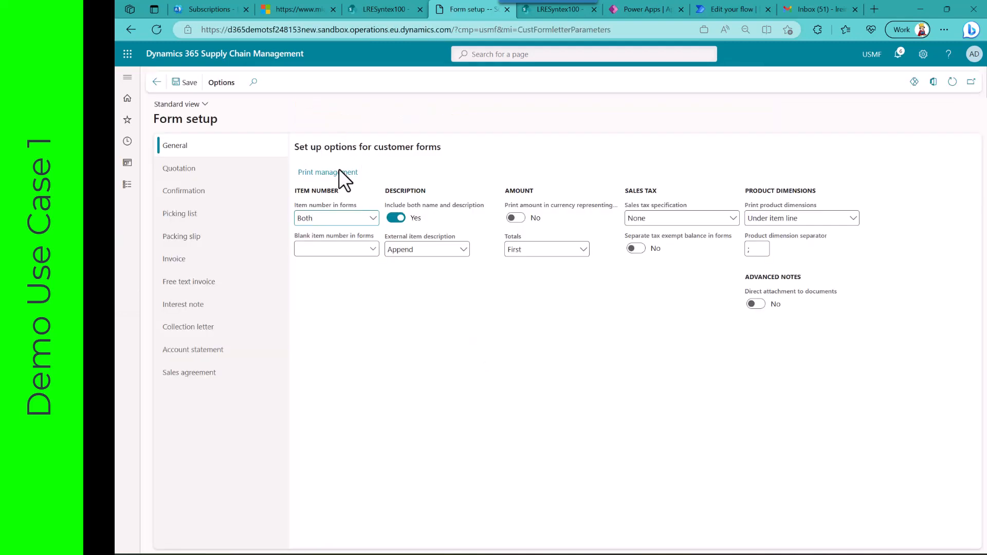
click(340, 179)
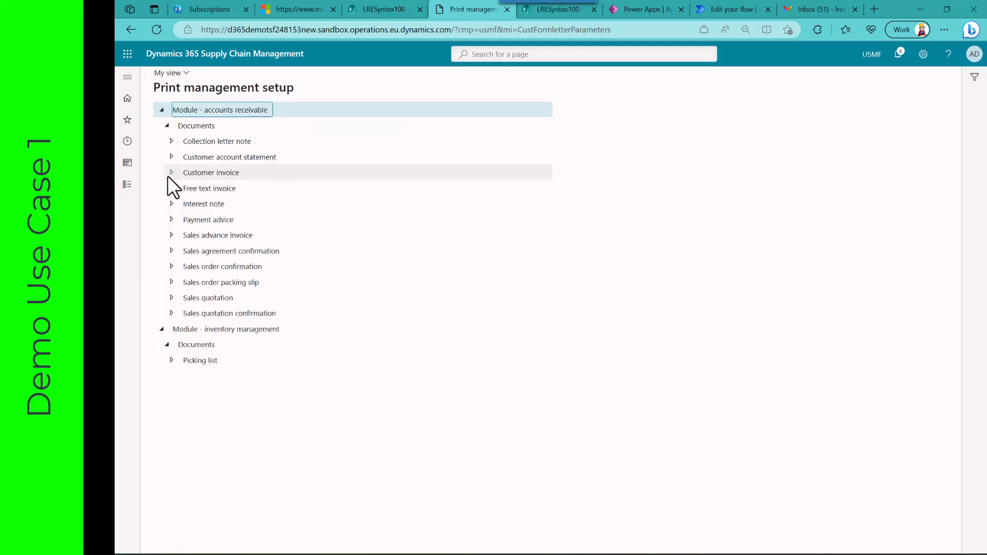
click(170, 174)
click(207, 194)
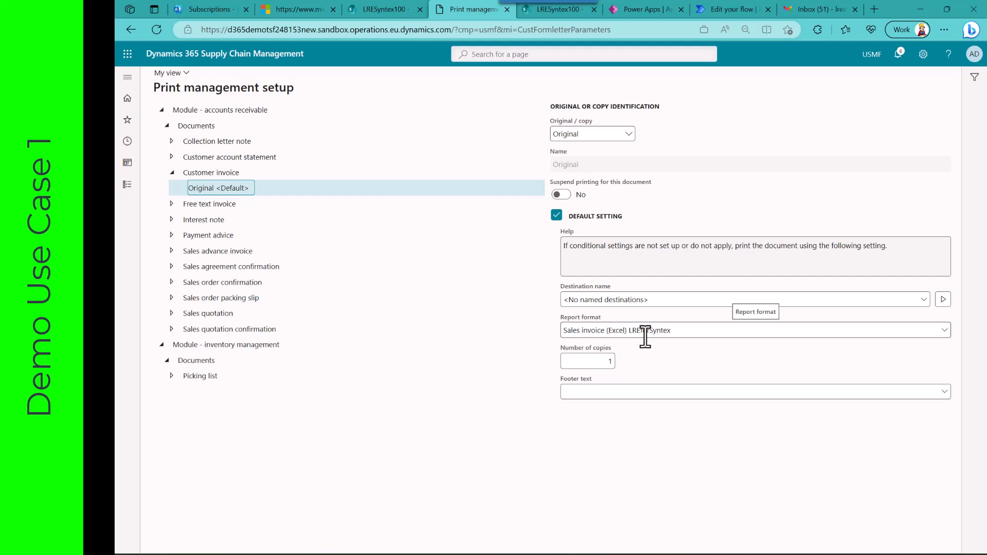
Step: Start a new sales order from the list of all sales orders for the customer Desert Wholesales
click(131, 186)
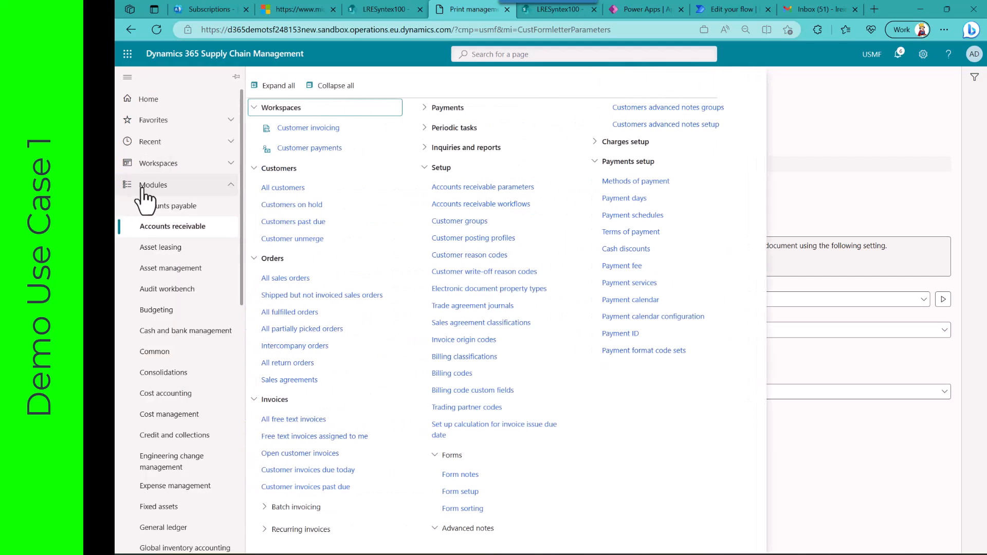
click(286, 279)
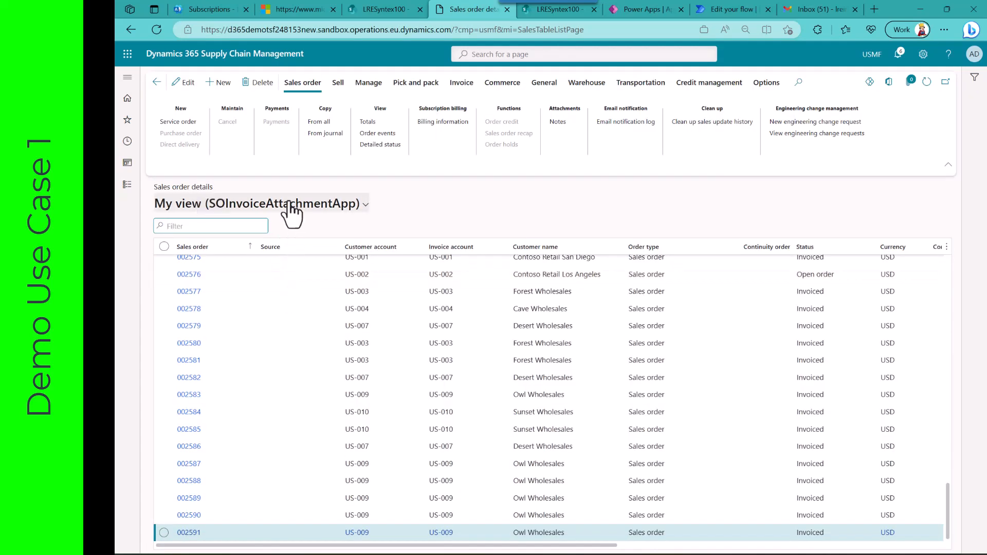
click(220, 85)
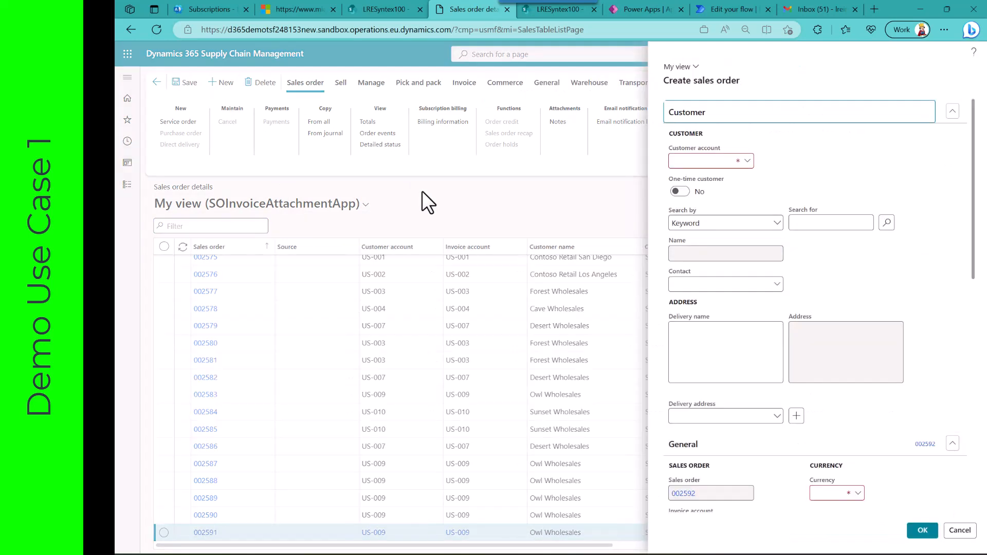
click(702, 162)
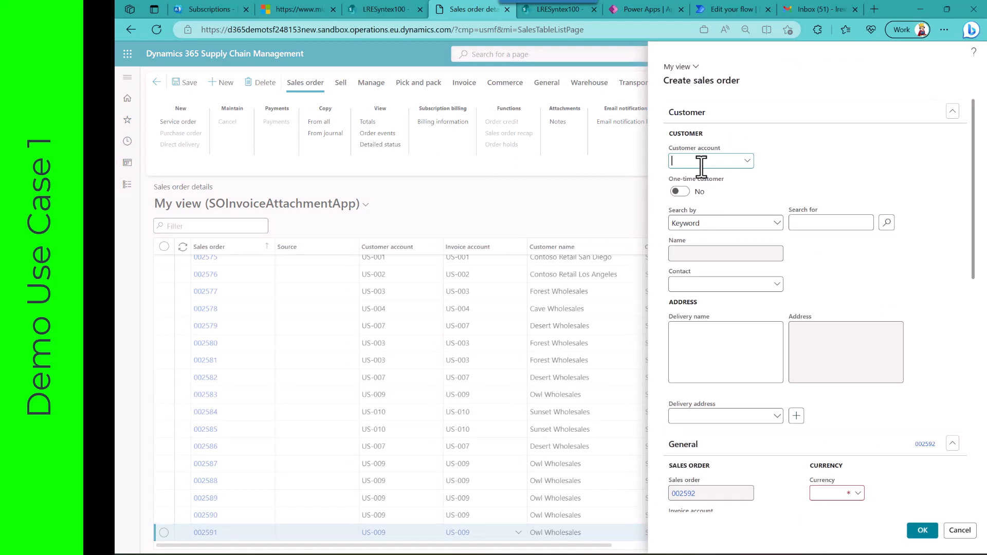
text(us-007)
key(Tab)
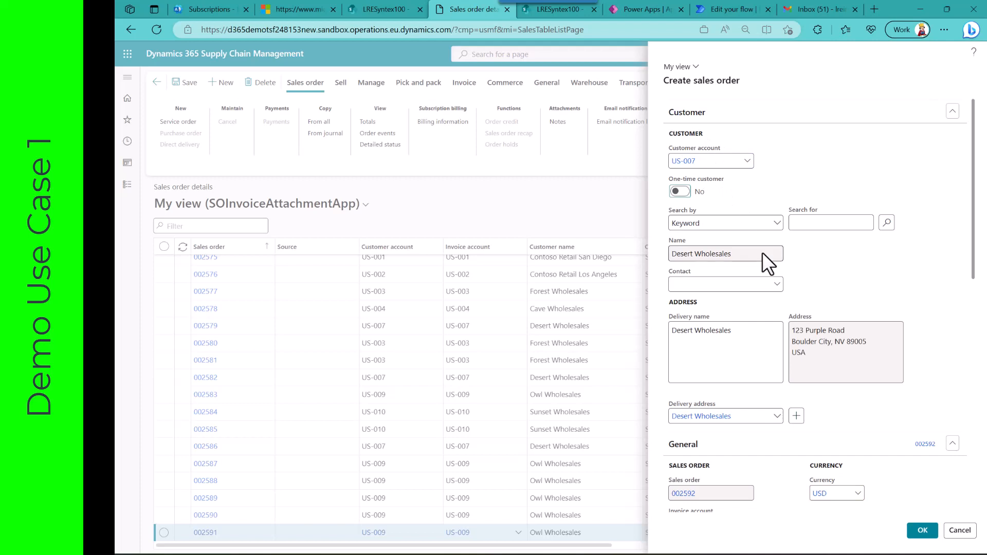
Step: Set the new sales order's site to 1 and warehouse to 11, and create the order
scroll(761, 251, down, 3)
click(825, 374)
text(1)
key(Tab)
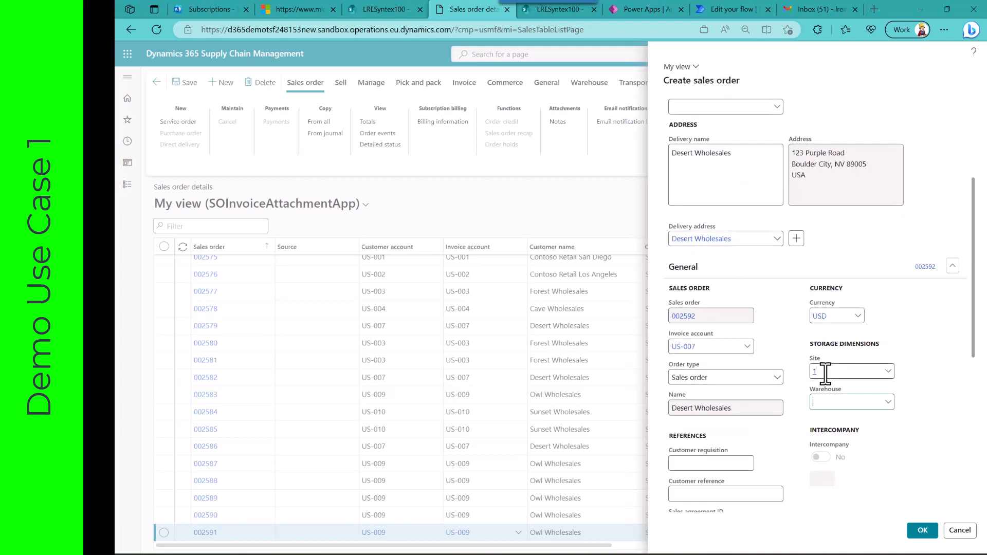
text(11)
key(Tab)
click(922, 533)
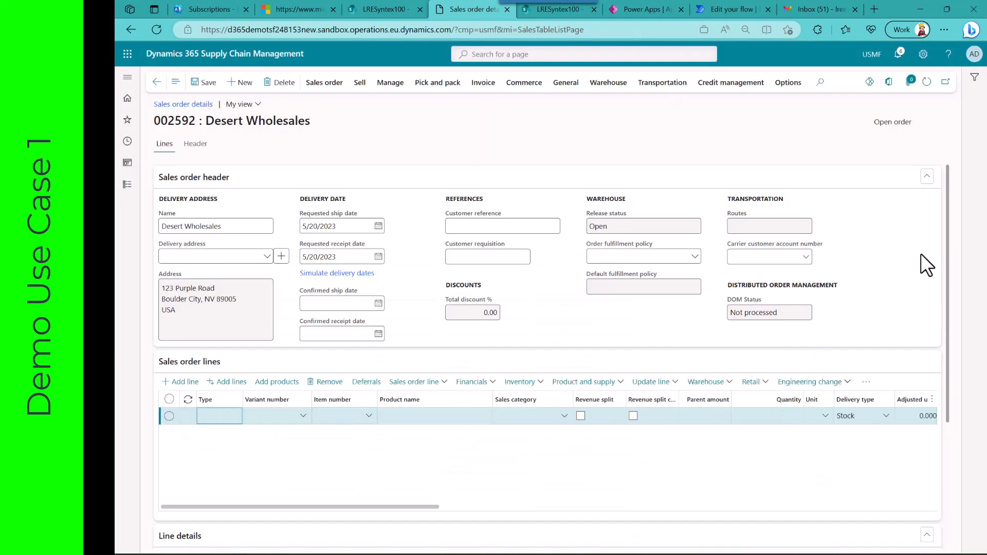
Step: Enter item number 1100 with a quantity of 2 on the first sales order line
click(336, 419)
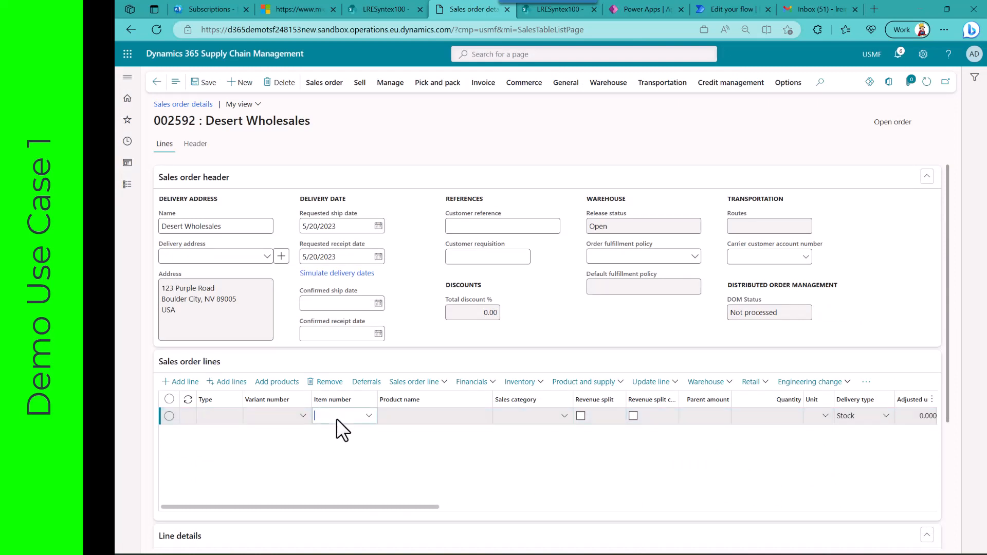
text(1100)
key(Tab)
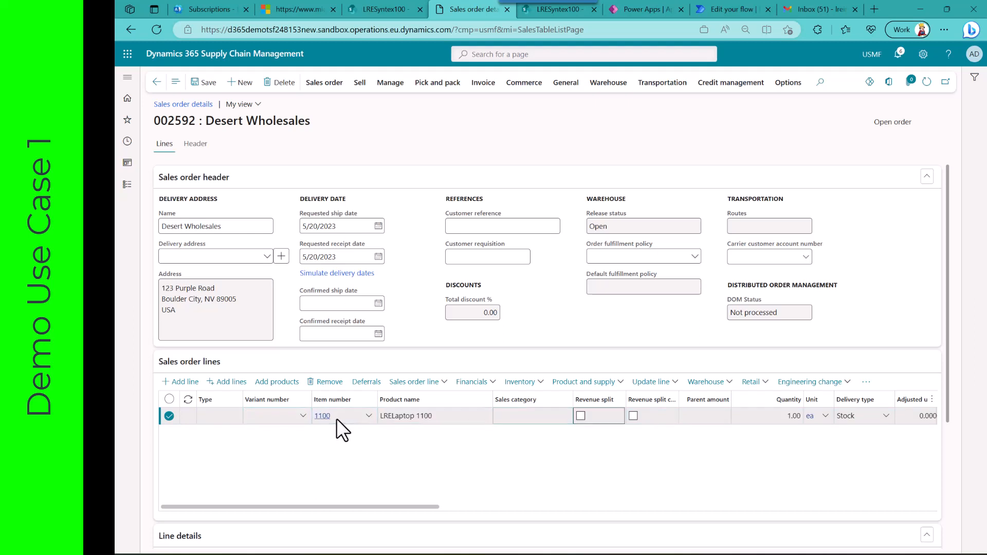
key(Tab)
key(Tab)
text(2)
key(Tab)
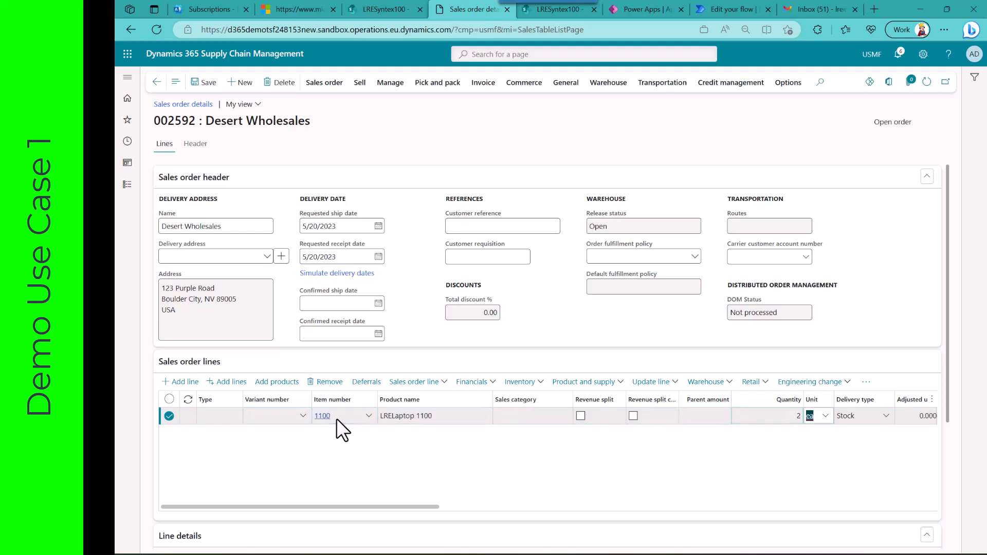
Step: Add a second sales order line for item number 1000 with a quantity of 2
key(alt+n)
text(1000)
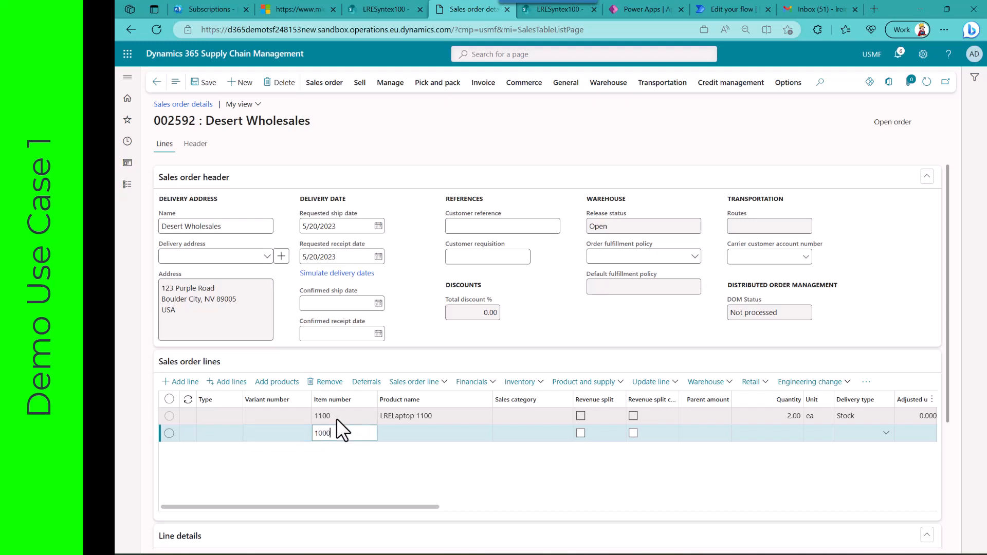
key(Tab)
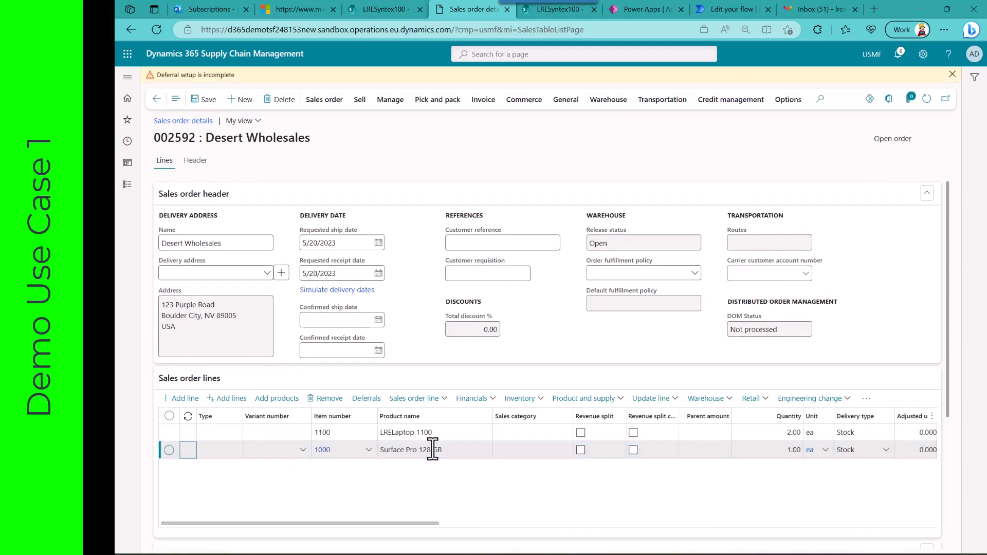
click(434, 450)
key(Tab)
key(Tab)
key(Tab)
key(Tab)
key(Tab)
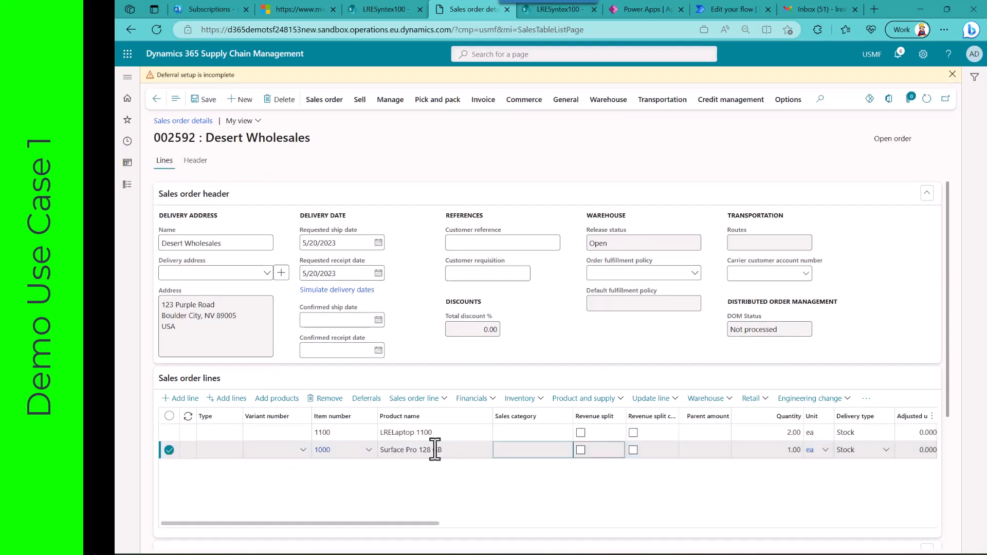
text(2)
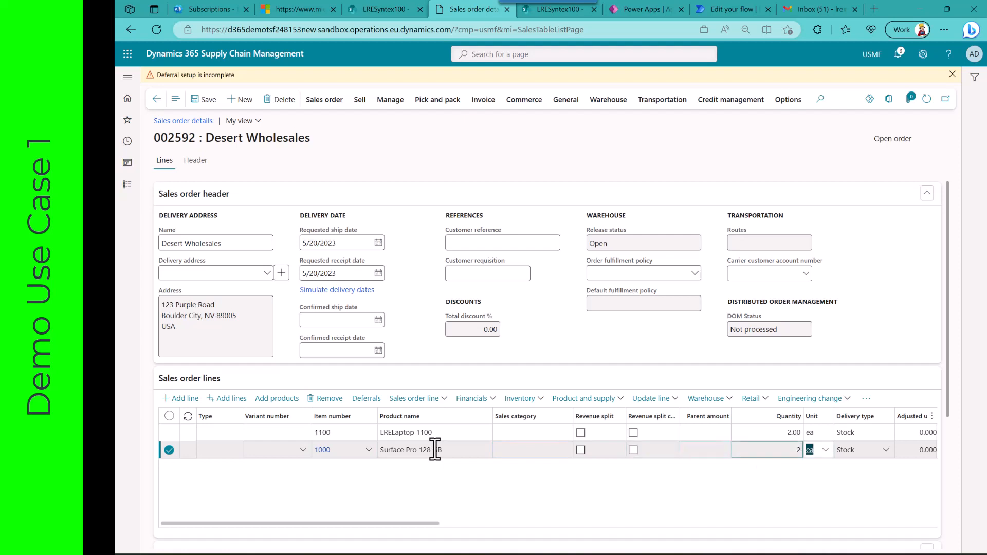
Step: Add a third sales order line for item number D0001 with a quantity of 2, and save the order
key(Down)
key(Tab)
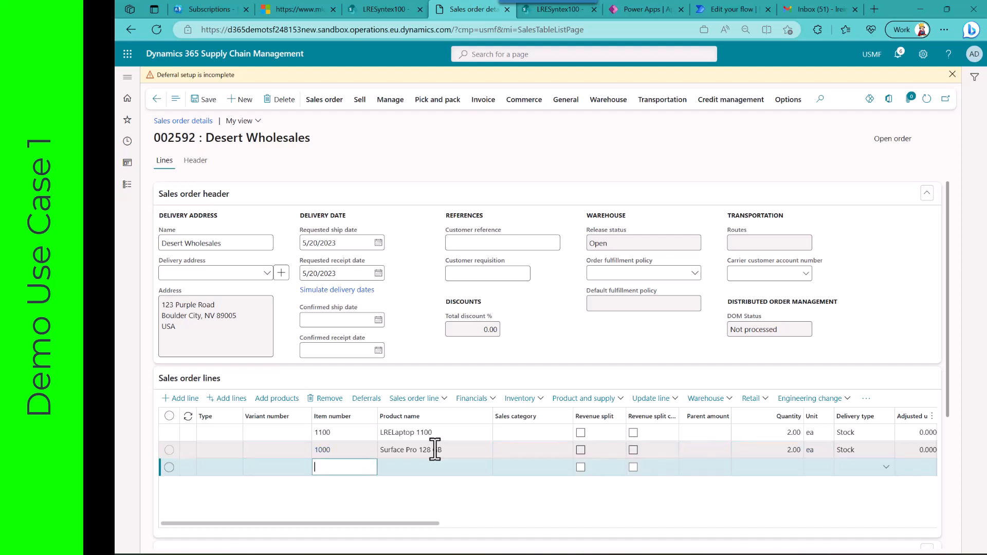
text(d00)
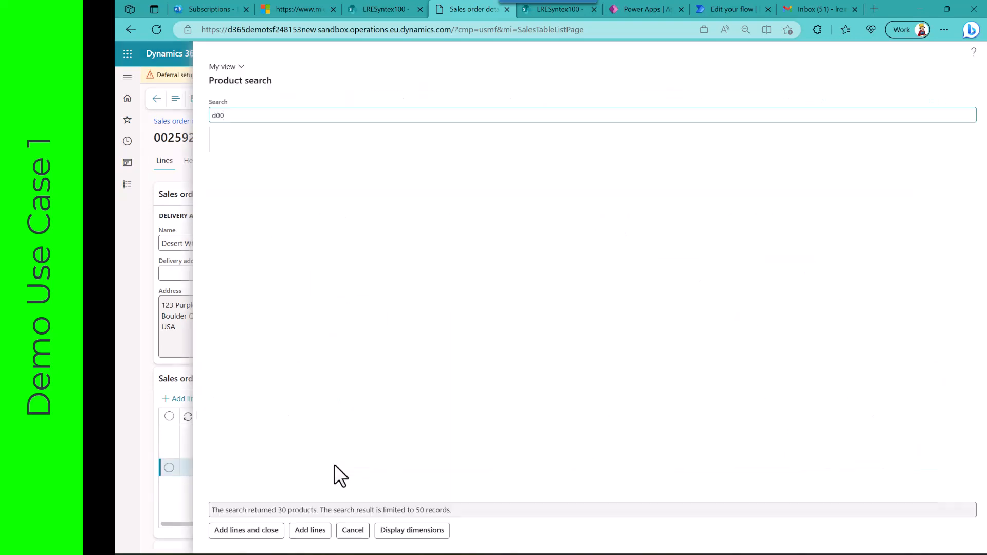
click(354, 533)
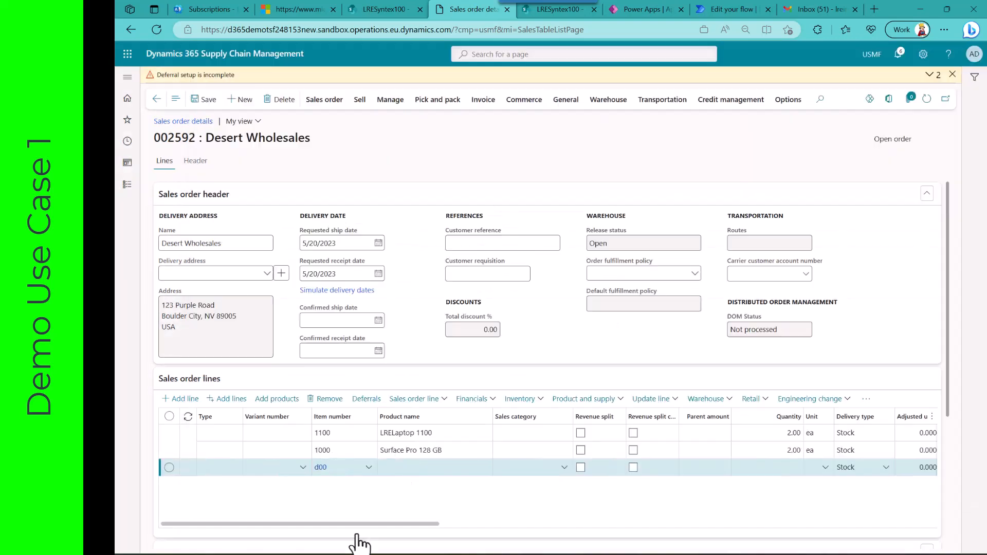
click(346, 469)
text(01)
key(Tab)
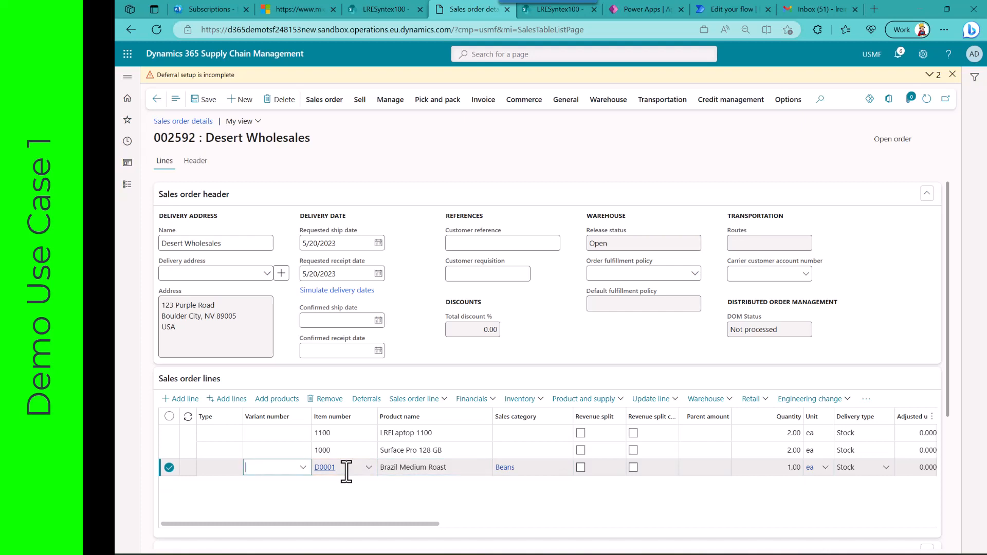
key(Tab)
key(Tab)
key(Tab)
key(Tab)
key(Tab)
key(Tab)
key(Tab)
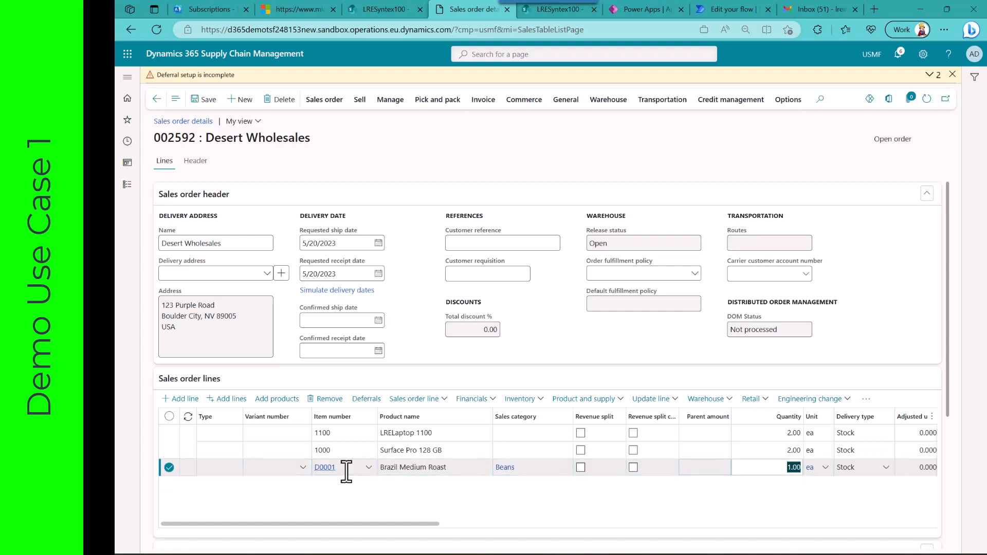
text(2)
key(Tab)
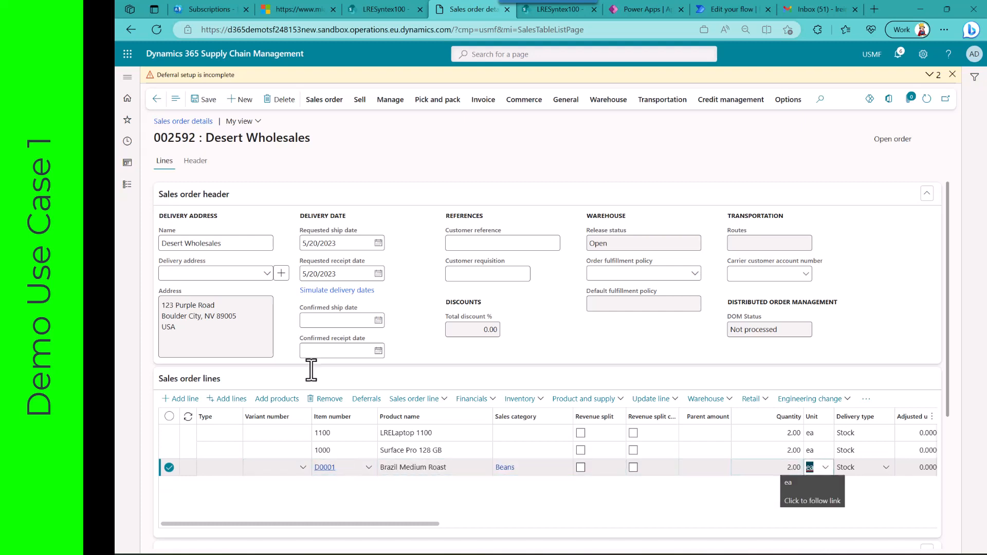
click(198, 106)
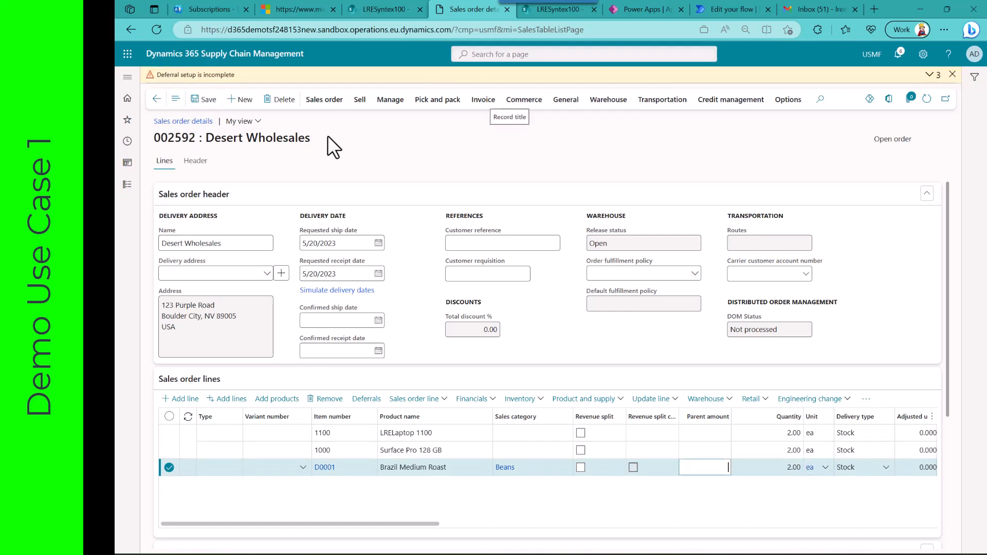
Step: Generate and post an invoice for the sales order with the LRELaptop 1100 line's update quantity set to 1
click(484, 103)
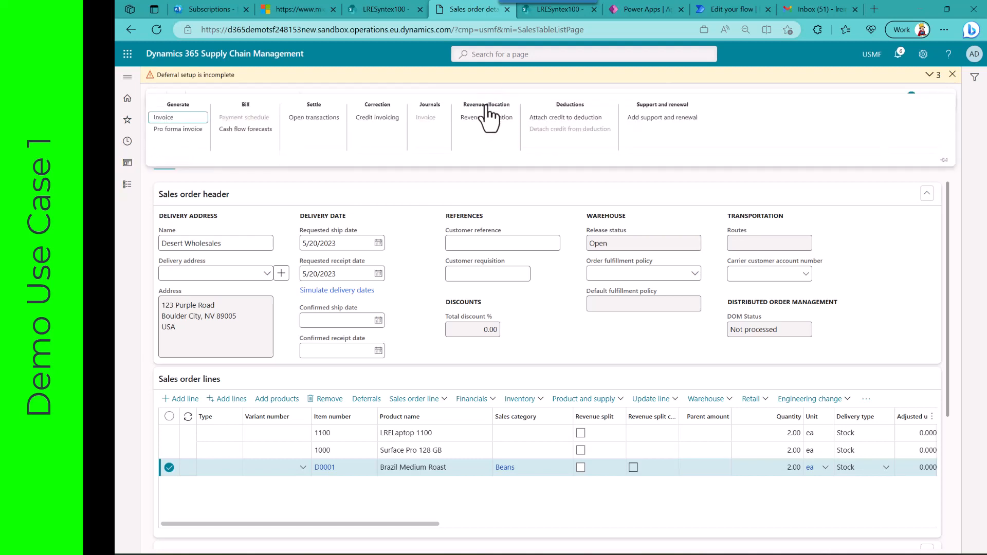
click(165, 118)
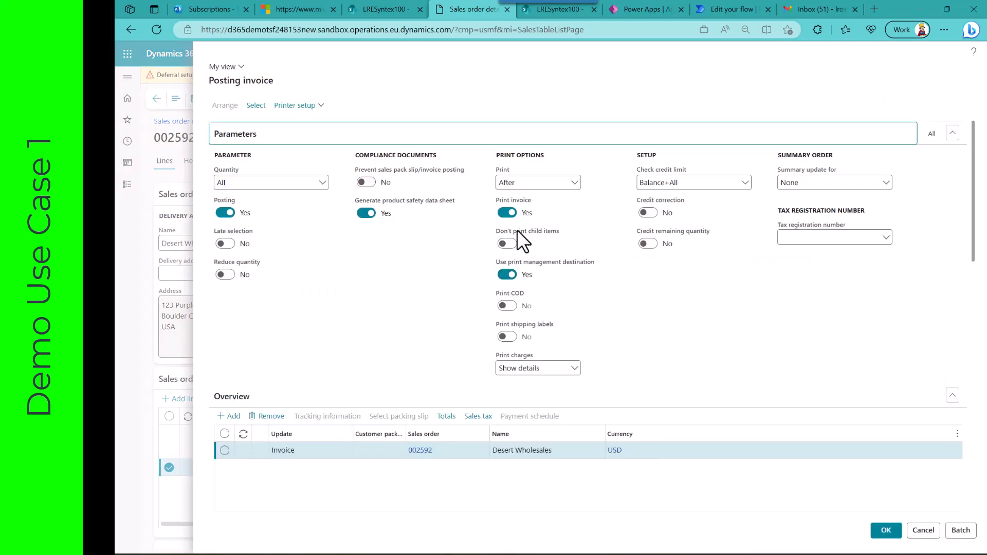
scroll(389, 311, down, 3)
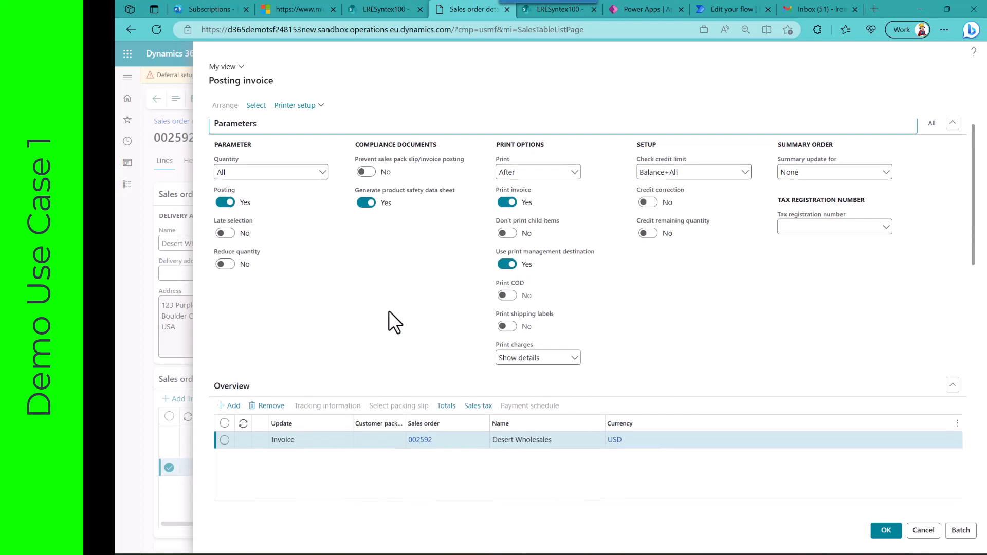
scroll(389, 310, down, 3)
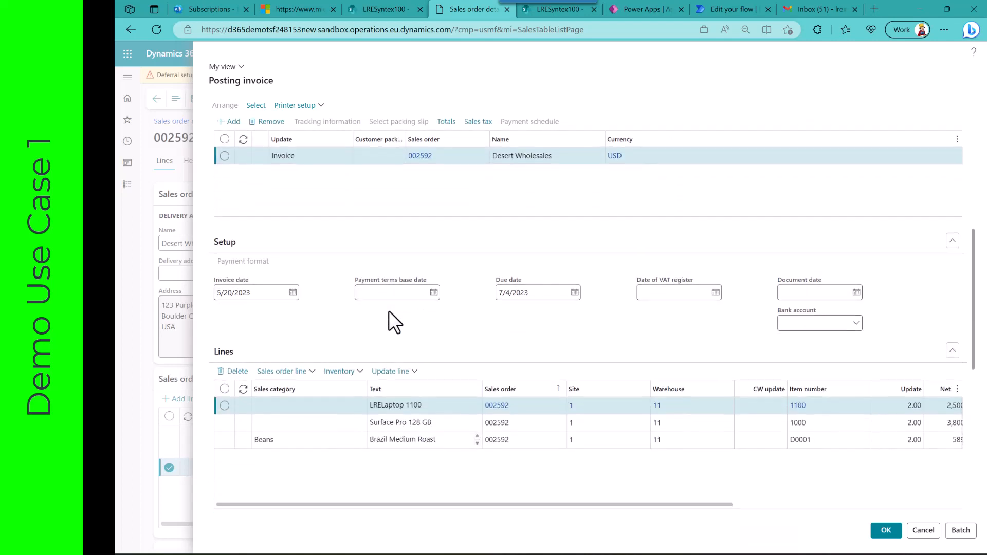
click(890, 406)
double_click(890, 406)
text(1)
key(Tab)
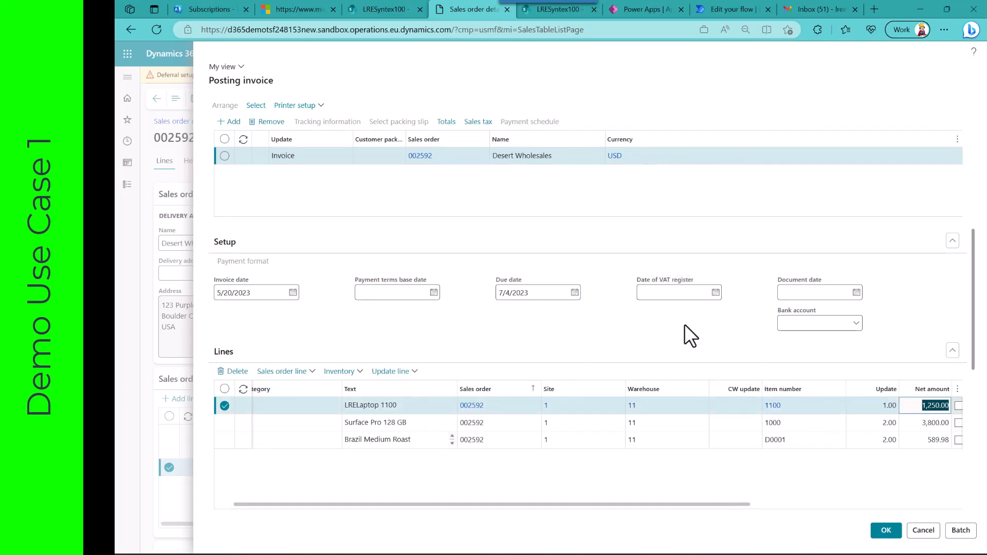
click(885, 532)
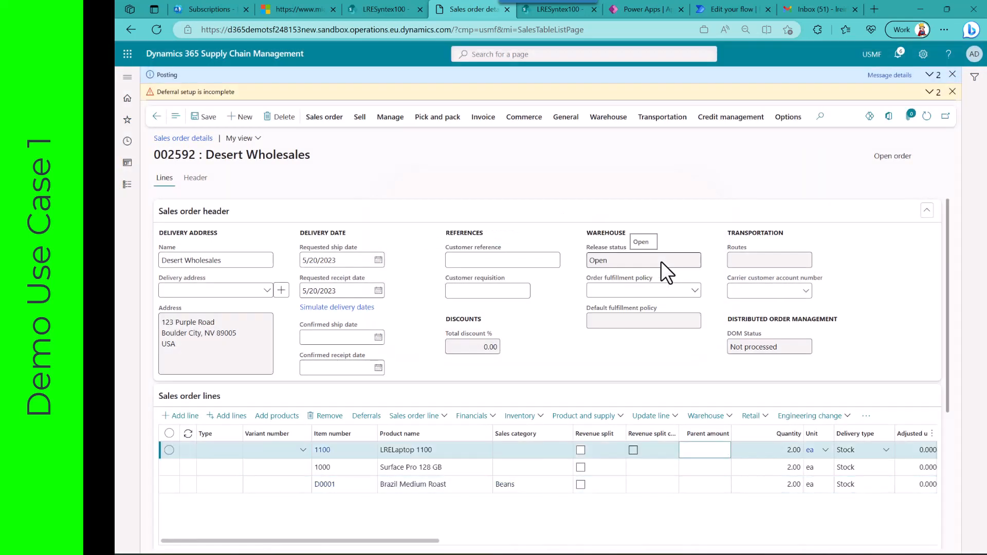
Step: Check the posted invoice in the order's invoice journal, and switch to SharePoint to refresh LRESyntexDocLibrary1002 and select the newest invoice PDF, 68719493994.pdf
click(484, 117)
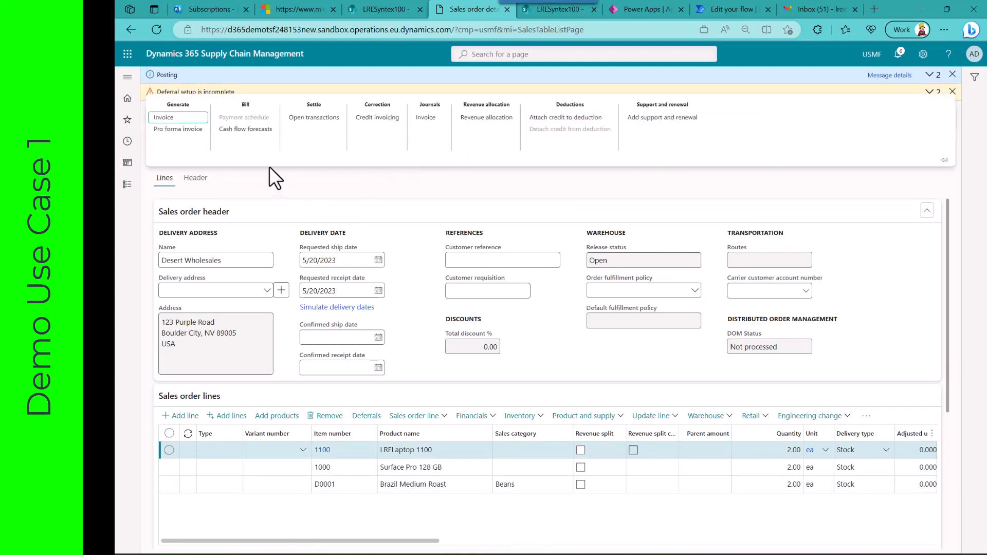
click(426, 119)
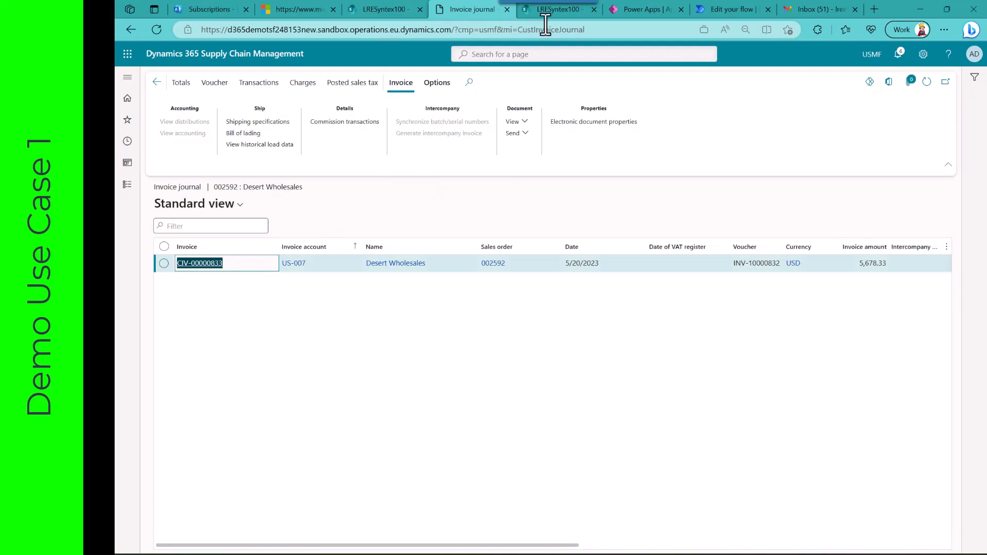
click(551, 9)
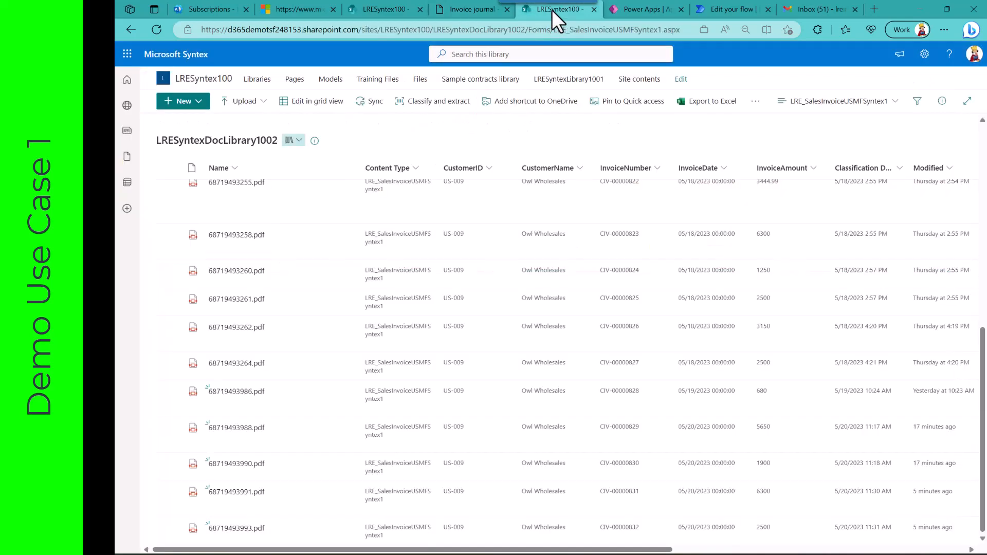
click(156, 29)
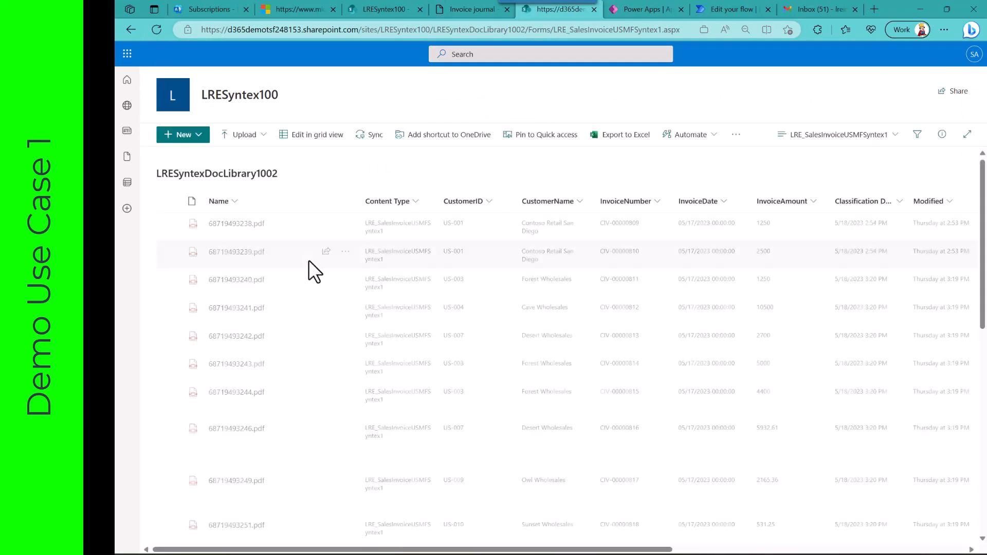
scroll(304, 396, down, 10)
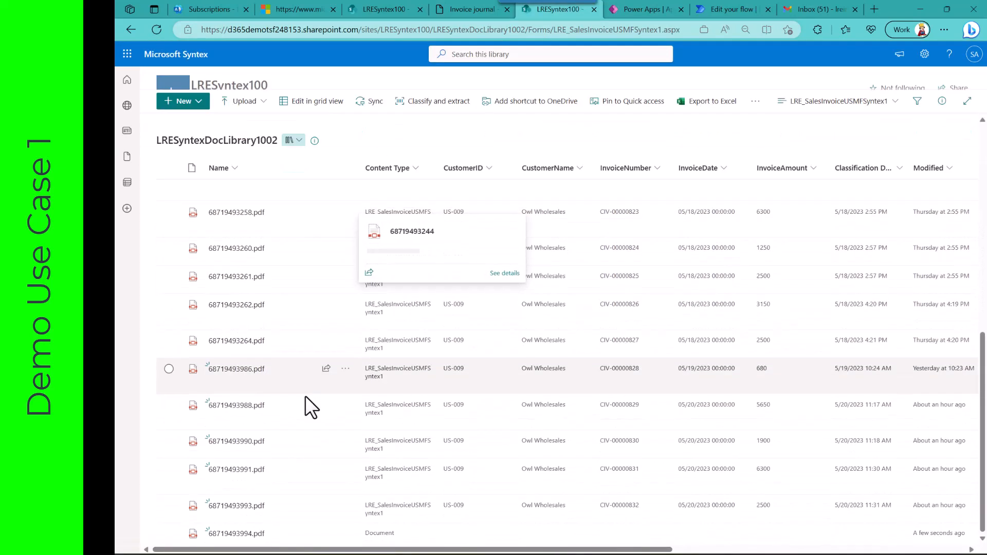
click(169, 533)
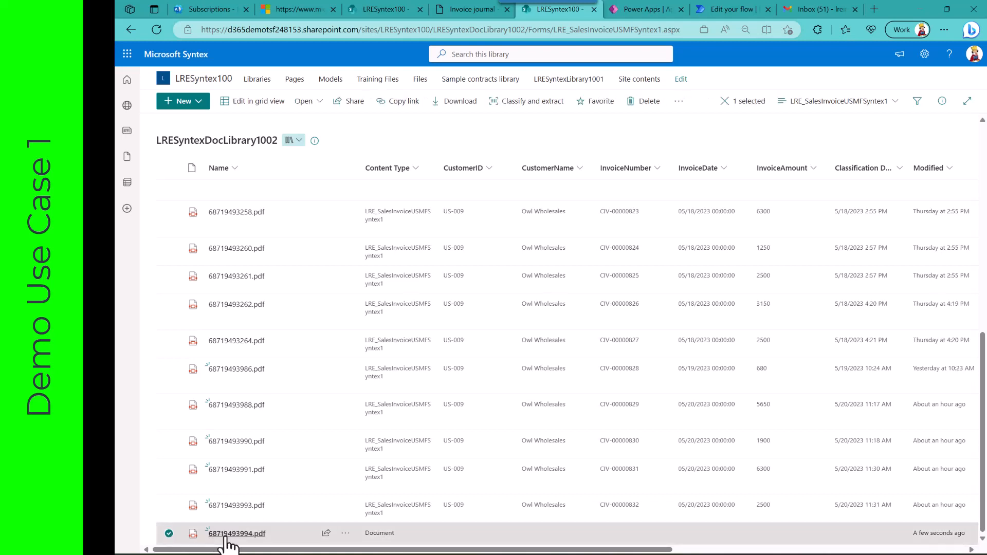
mouse_move(226, 540)
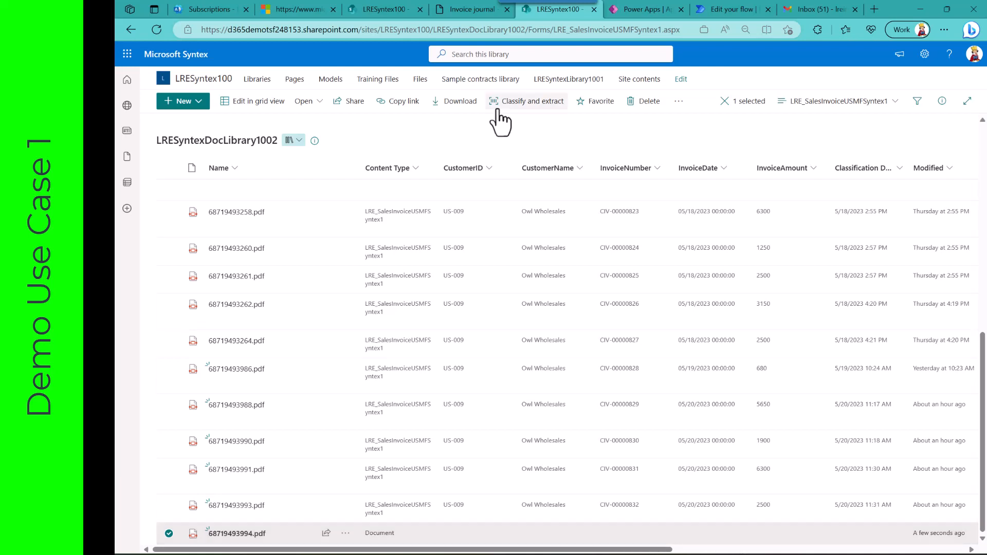
Step: Return to the sales order in Dynamics 365 and post another invoice for the remaining LRELaptop 1100 quantity
click(473, 13)
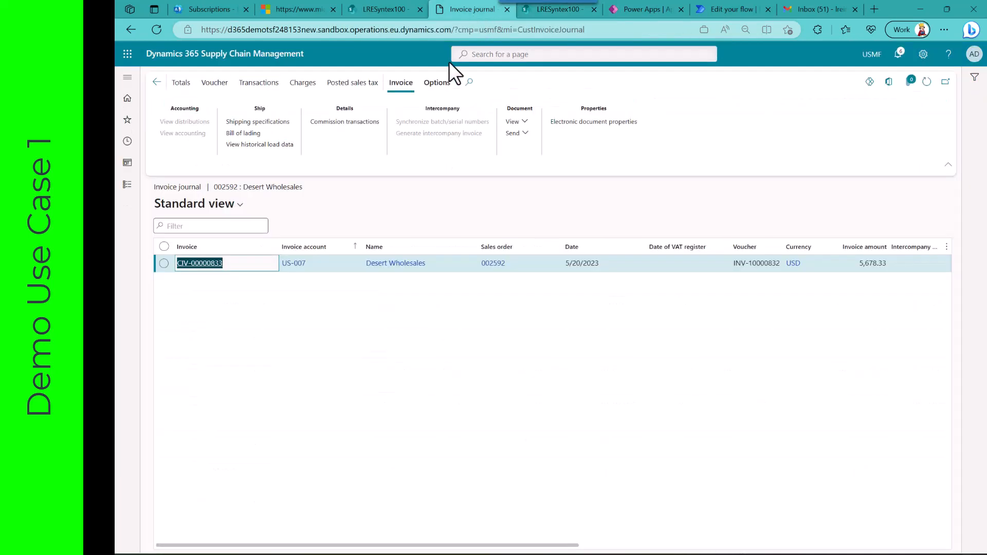
click(157, 82)
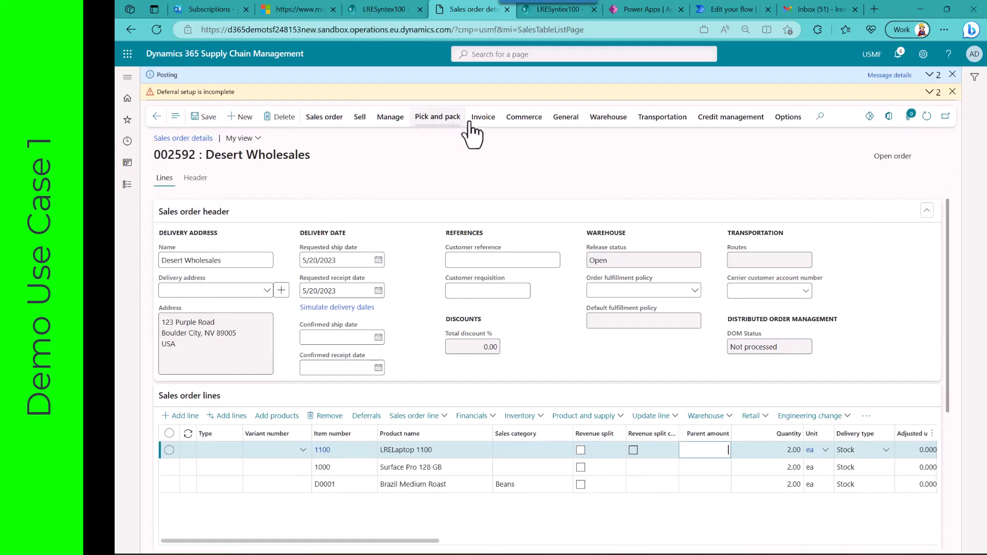
click(481, 118)
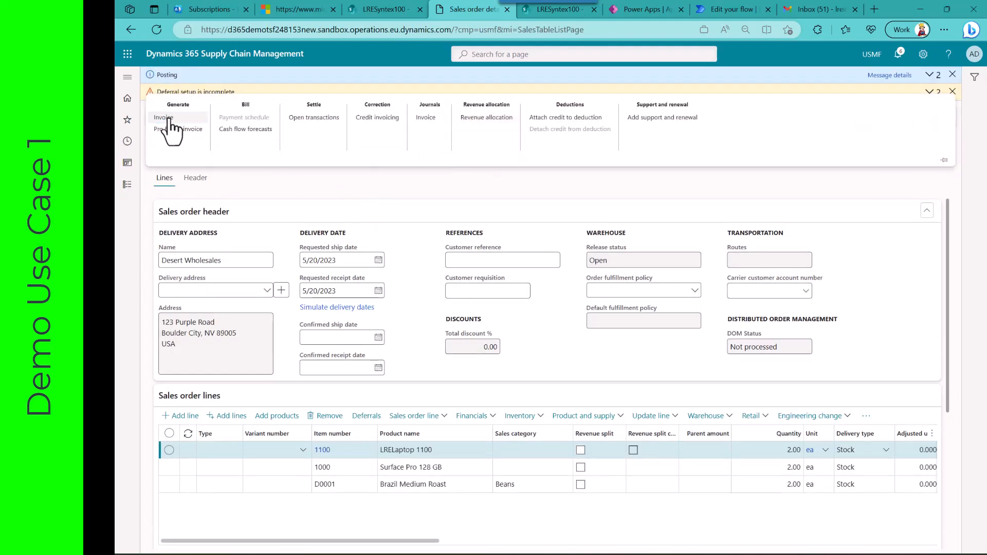
click(191, 118)
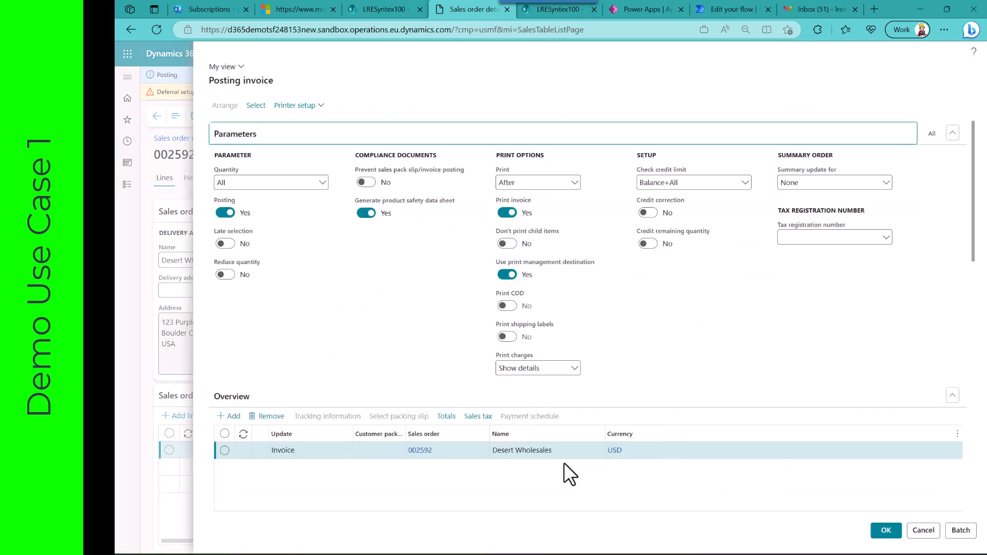
scroll(563, 461, down, 3)
scroll(568, 368, down, 3)
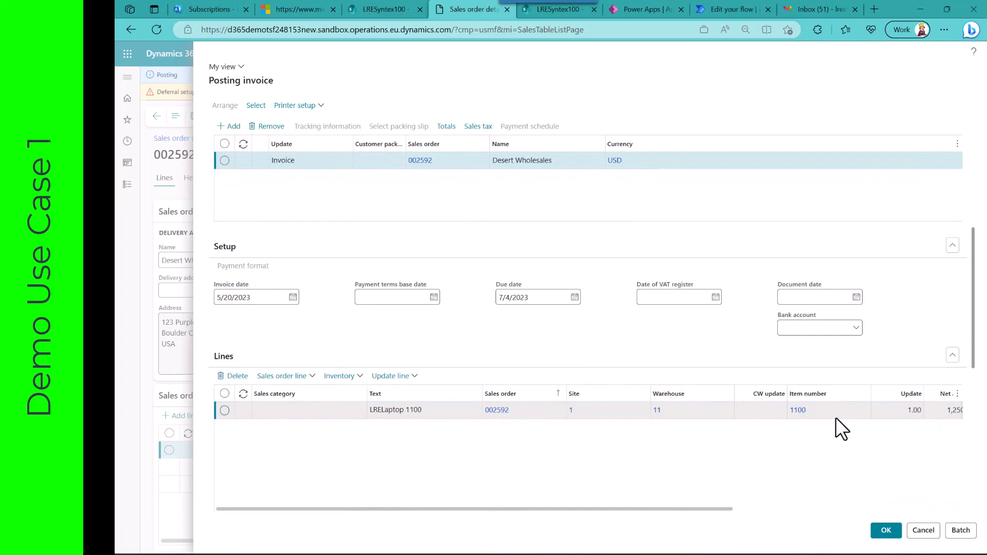
click(884, 530)
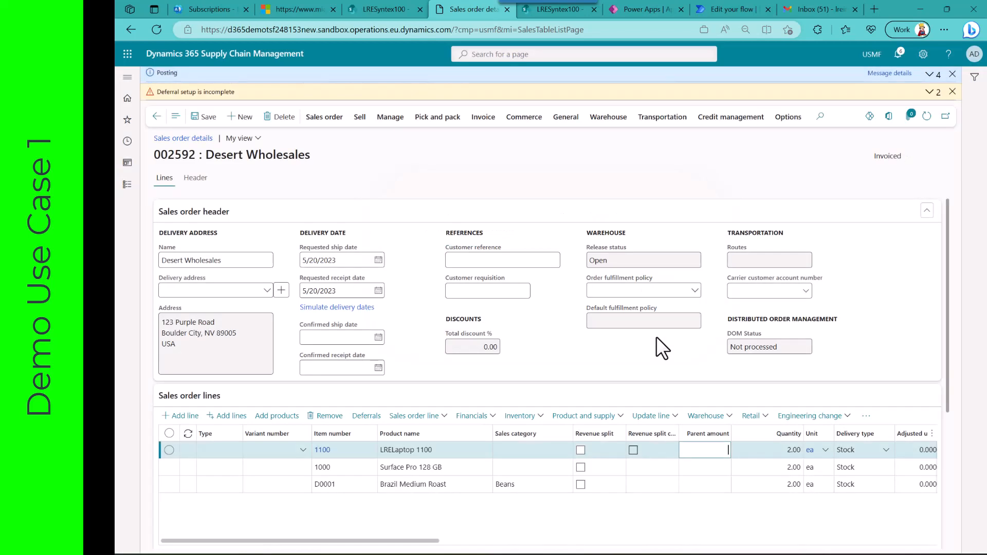
Step: Switch to SharePoint, refresh LRESyntexDocLibrary1002, and run Classify and extract on 68719493994.pdf and 68719493997.pdf
click(554, 11)
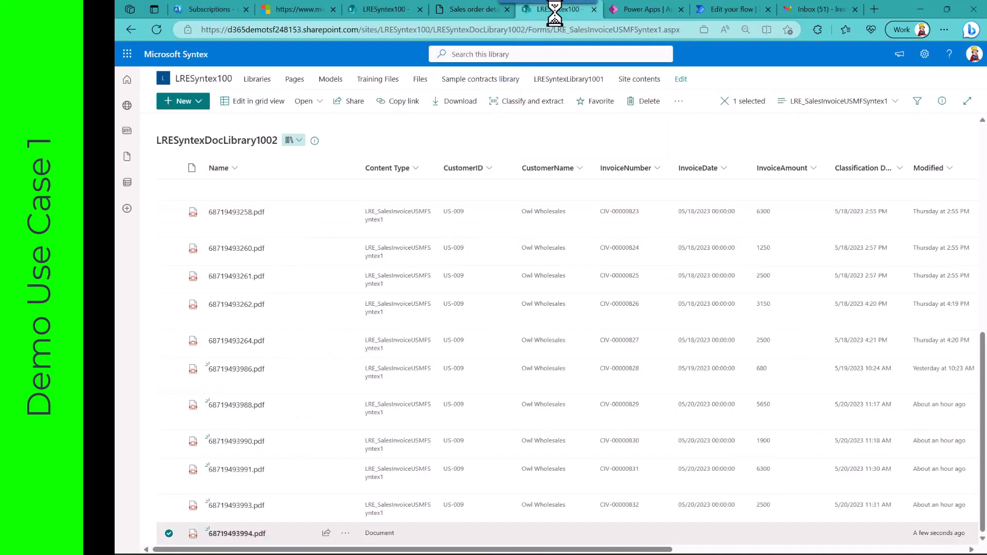
click(157, 29)
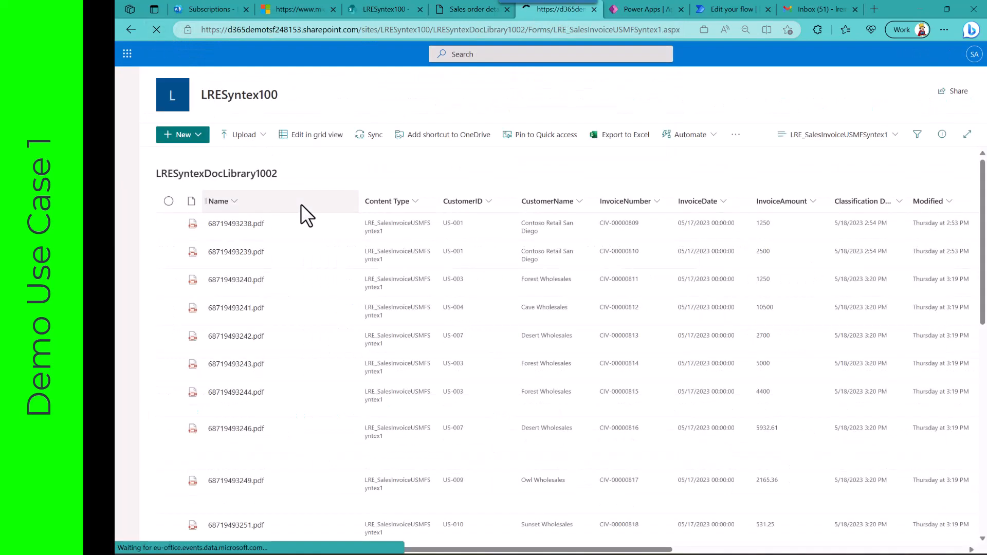
scroll(301, 340, down, 10)
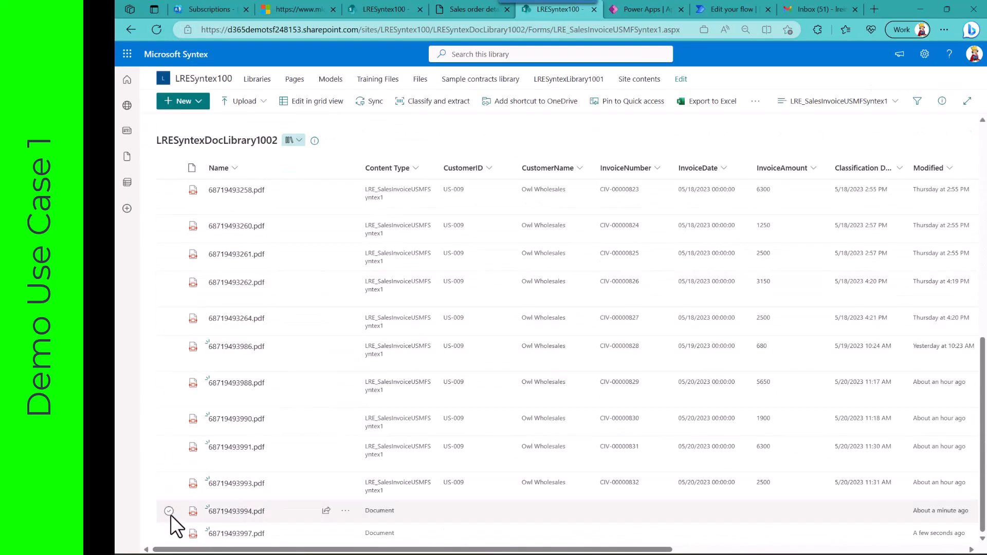
click(170, 511)
click(169, 534)
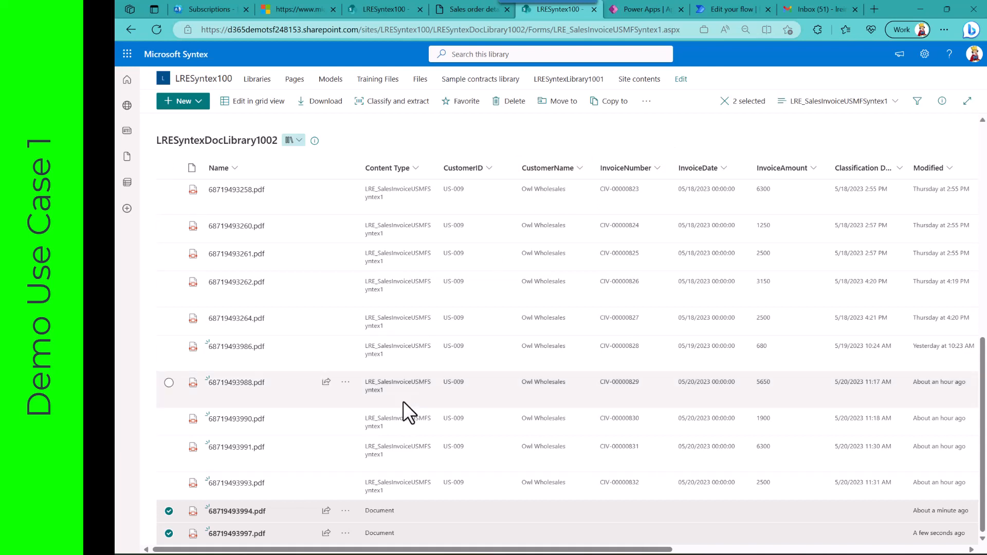
click(382, 103)
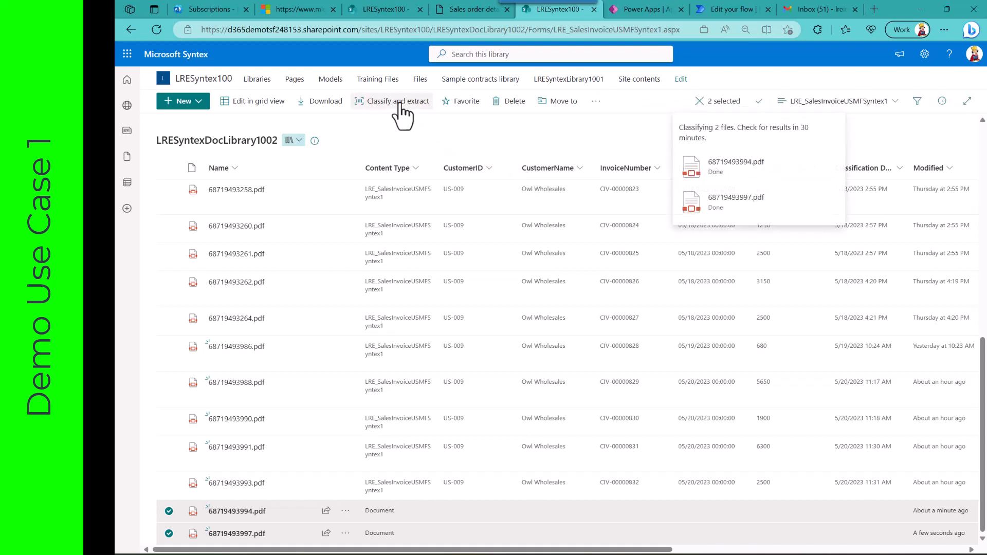
Step: Clear the file selection and open the library's applied LRE_SalesInvoiceUSMFSyntex1 model for editing
click(168, 511)
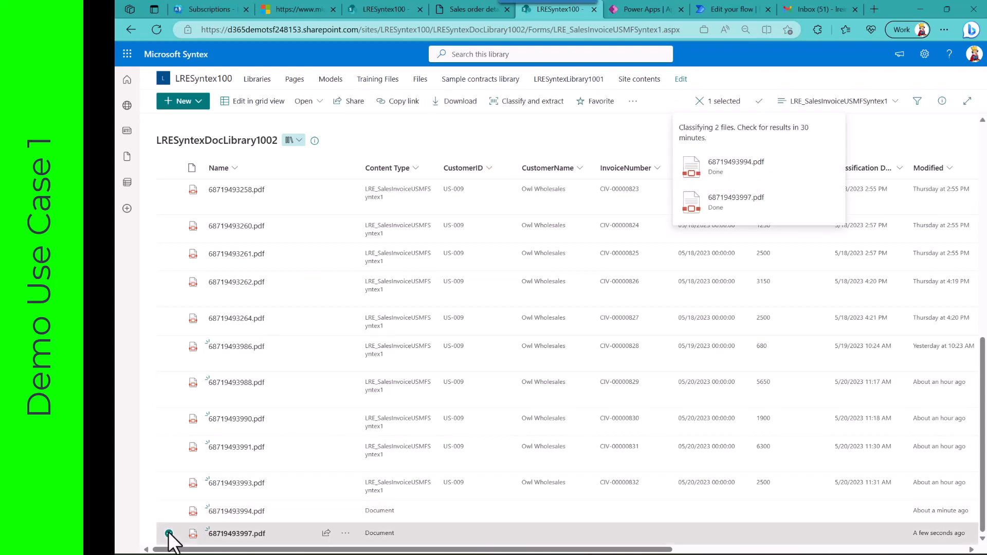
click(169, 533)
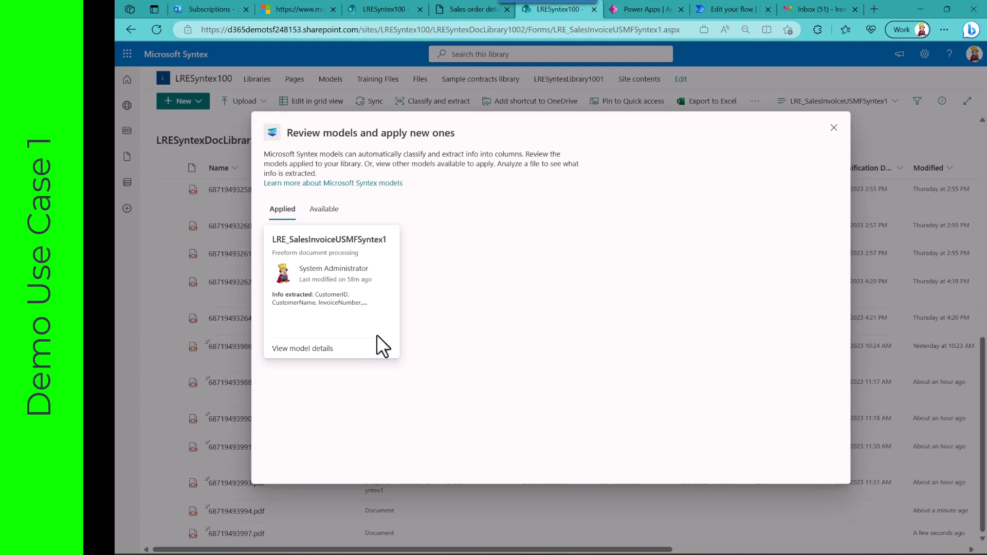
click(387, 355)
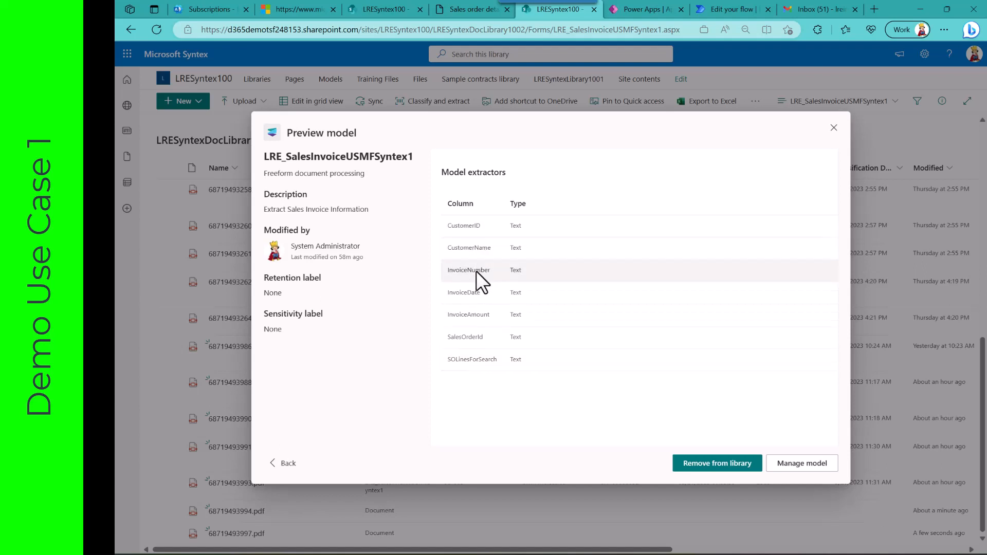
click(806, 464)
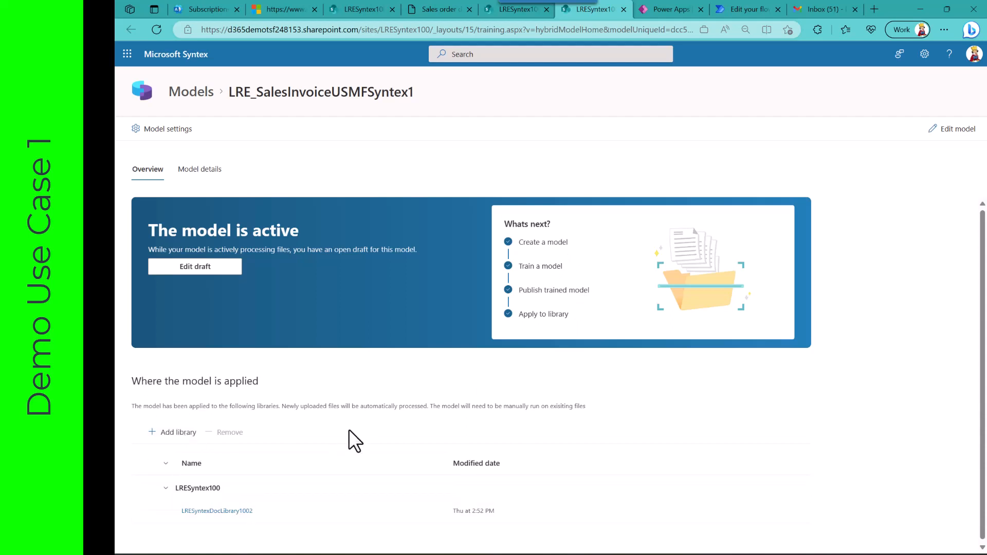
click(958, 129)
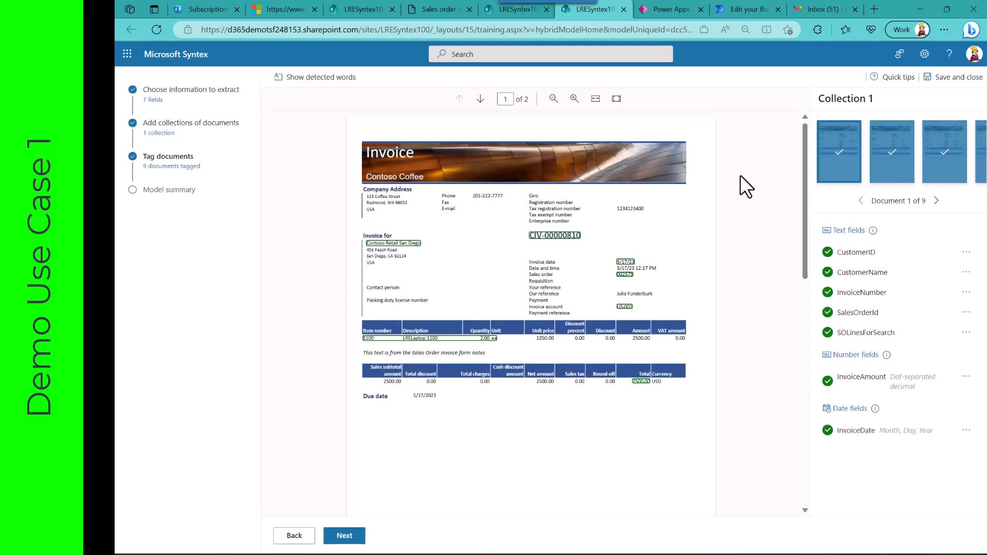
Step: Go back to the model's information-to-extract stage and review the available field types, such as Text, Number, Date, Checkbox and Table
click(297, 540)
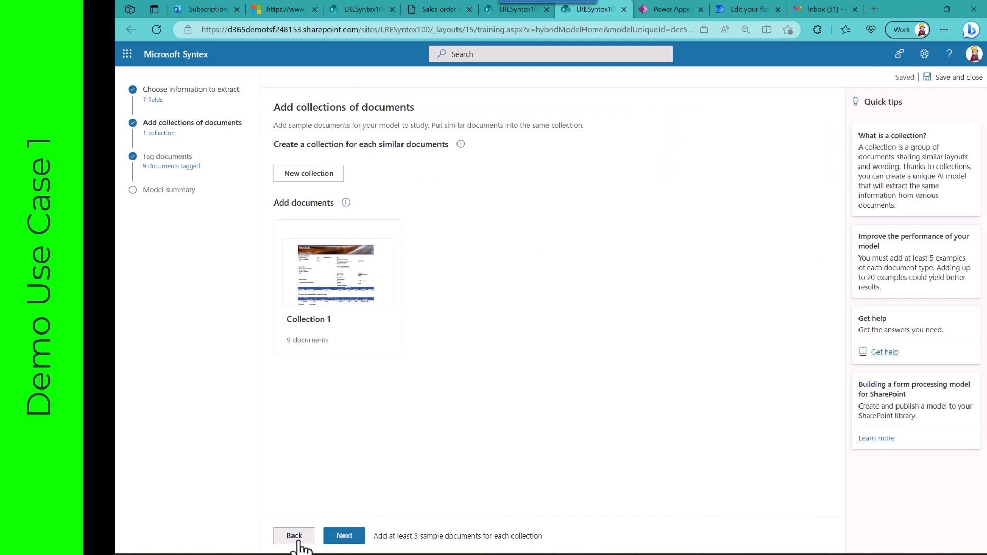
click(296, 537)
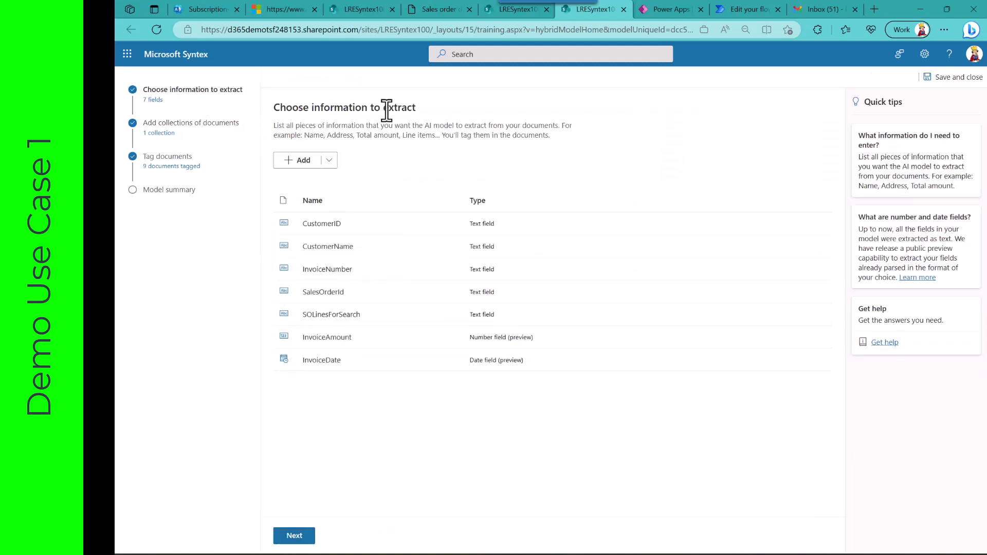
click(328, 161)
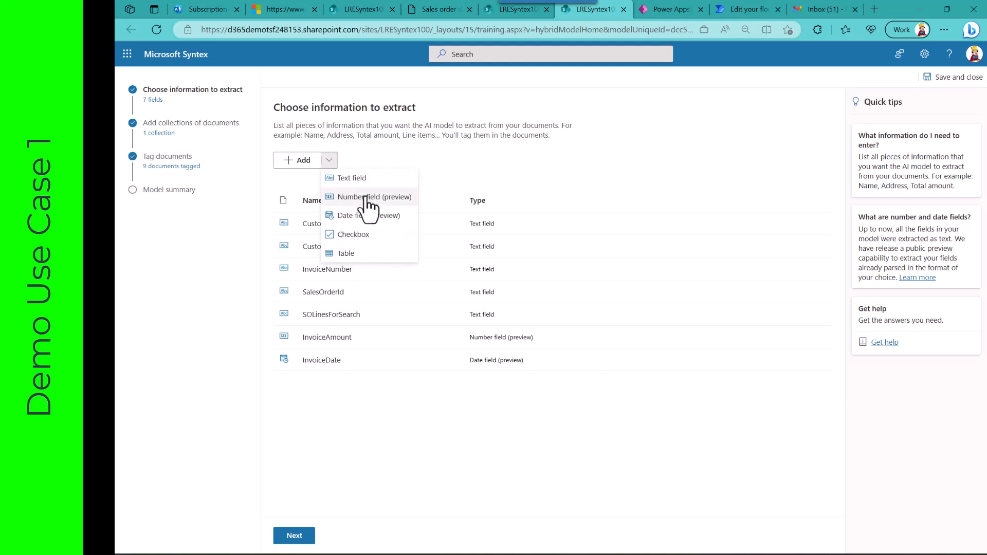
click(435, 154)
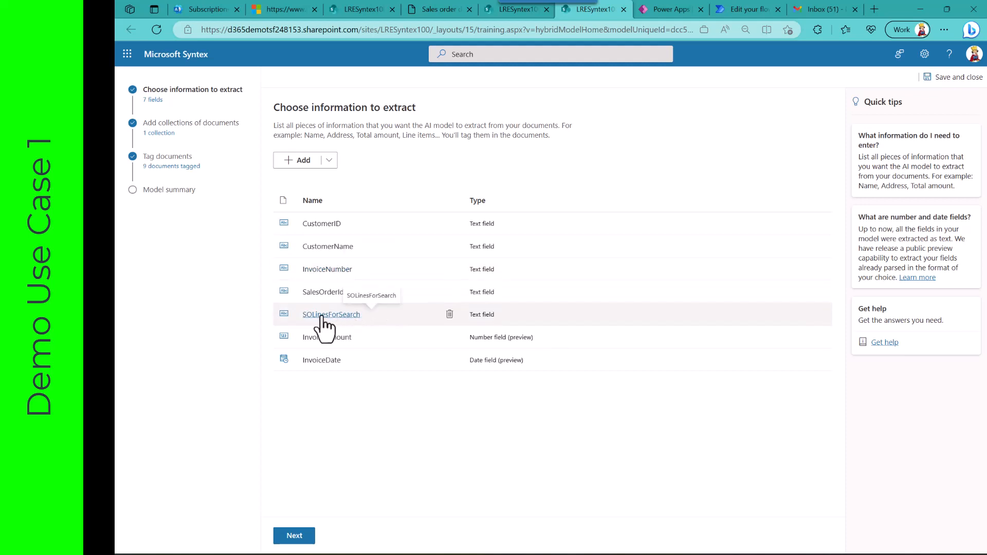
click(329, 160)
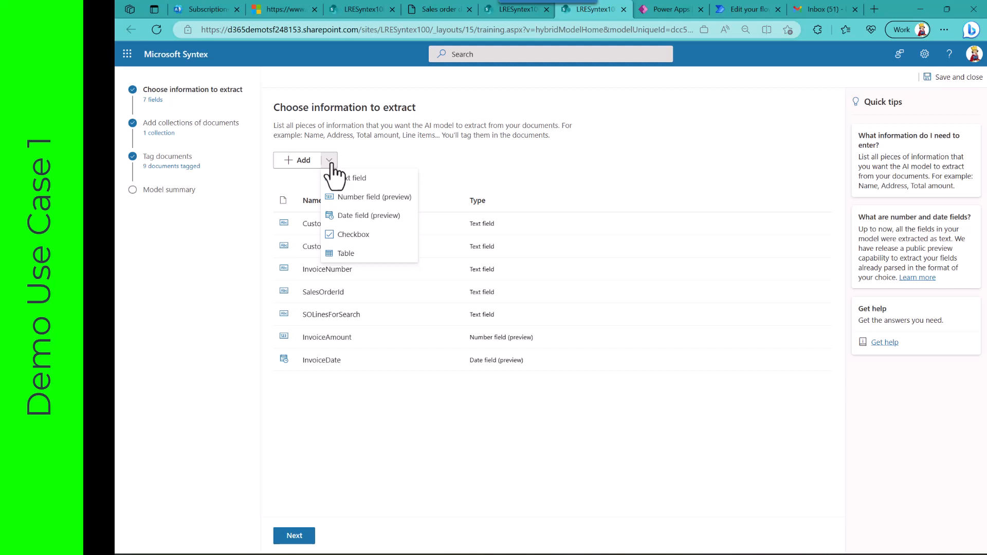
click(448, 159)
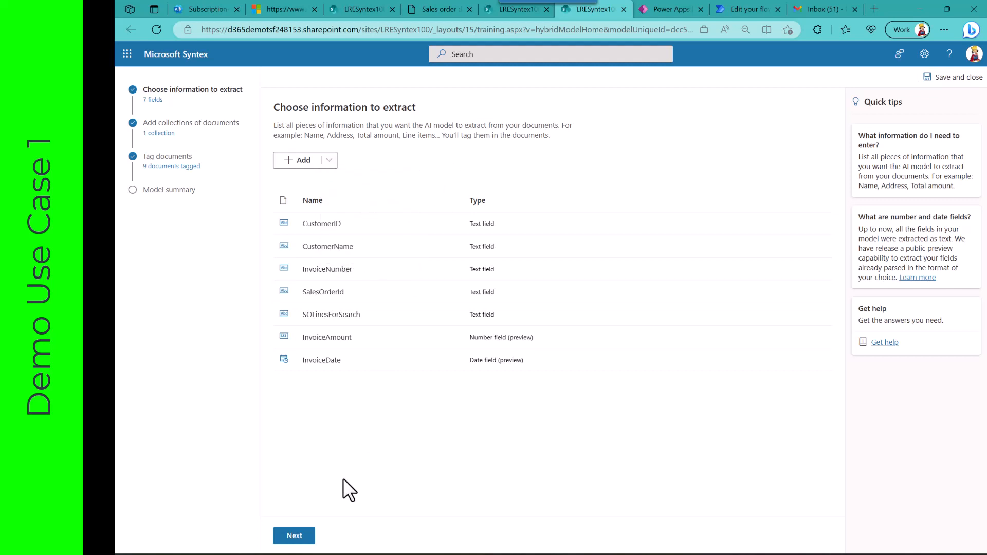
Step: Advance to the document collections stage and examine the sample documents in Collection 1
click(304, 535)
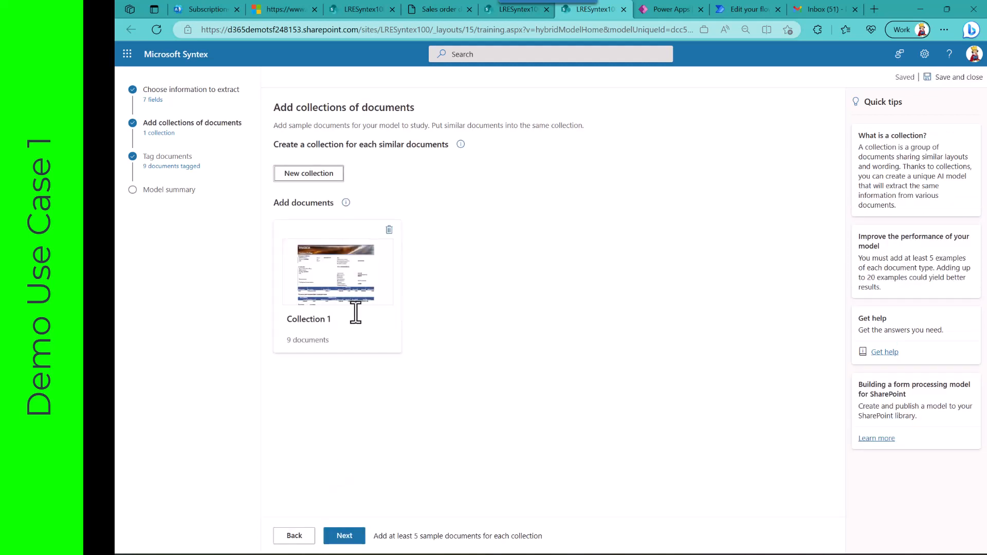
click(335, 287)
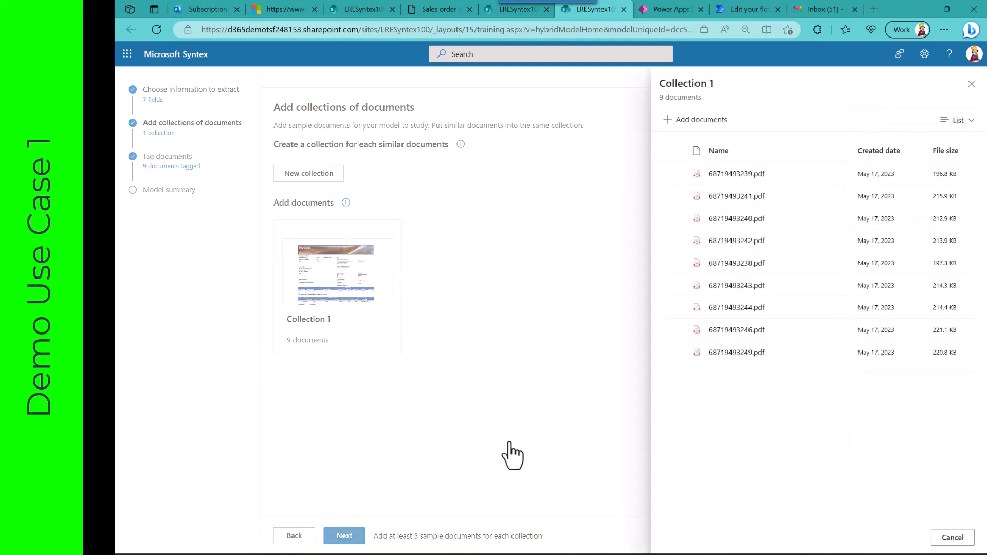
click(952, 537)
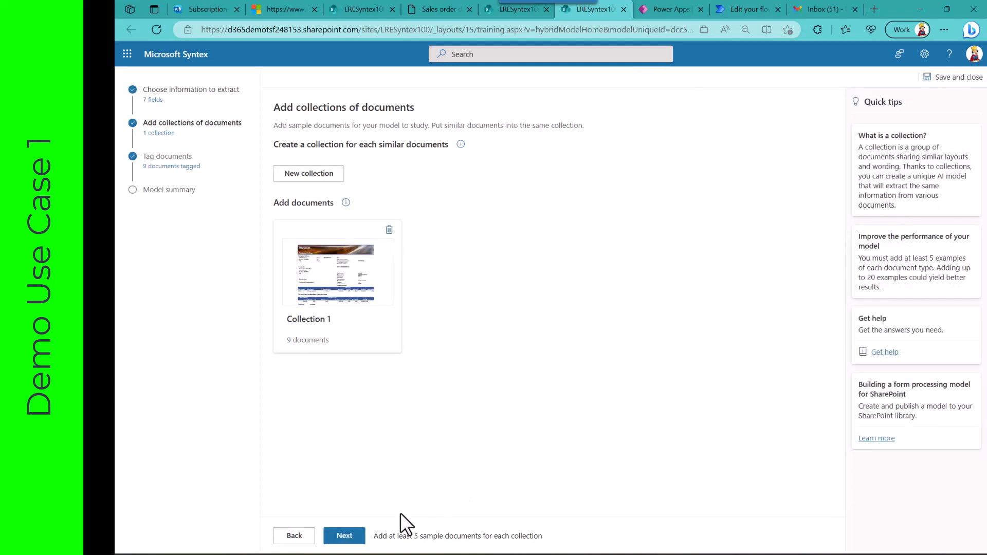
Step: Review the field tags across the Collection 1 documents up to document 9, and continue to the model summary
click(342, 534)
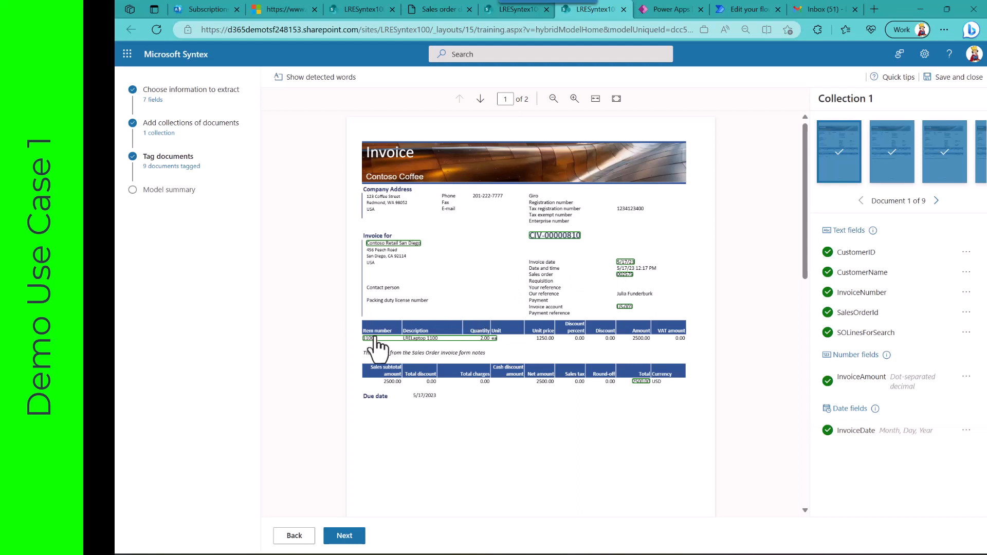
click(933, 202)
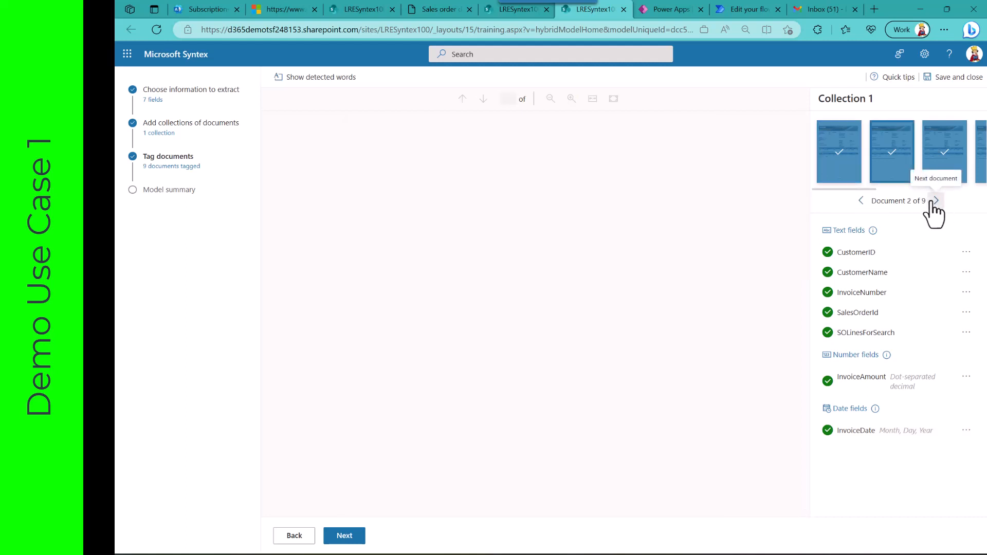
click(932, 202)
click(932, 201)
click(932, 202)
click(932, 201)
click(932, 201)
click(932, 202)
click(932, 201)
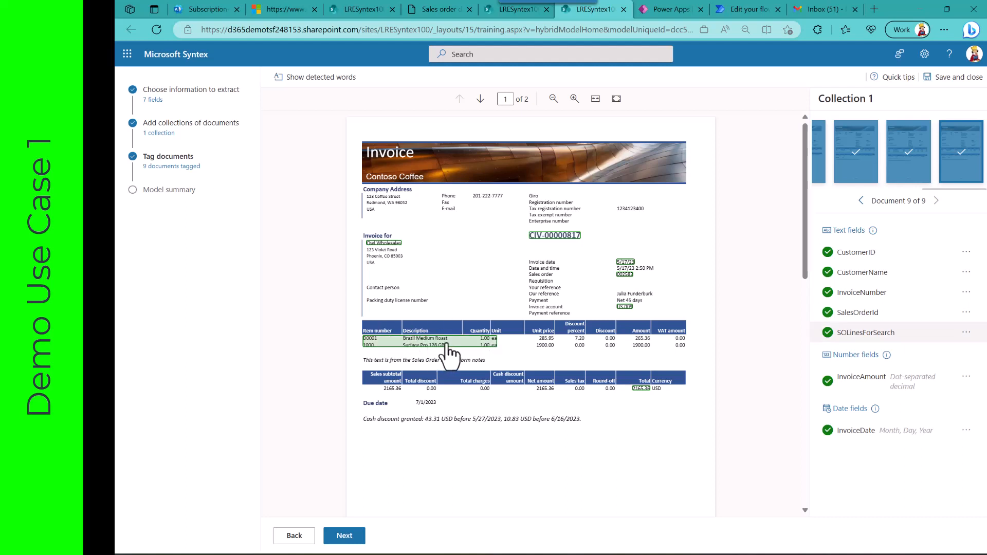
click(345, 536)
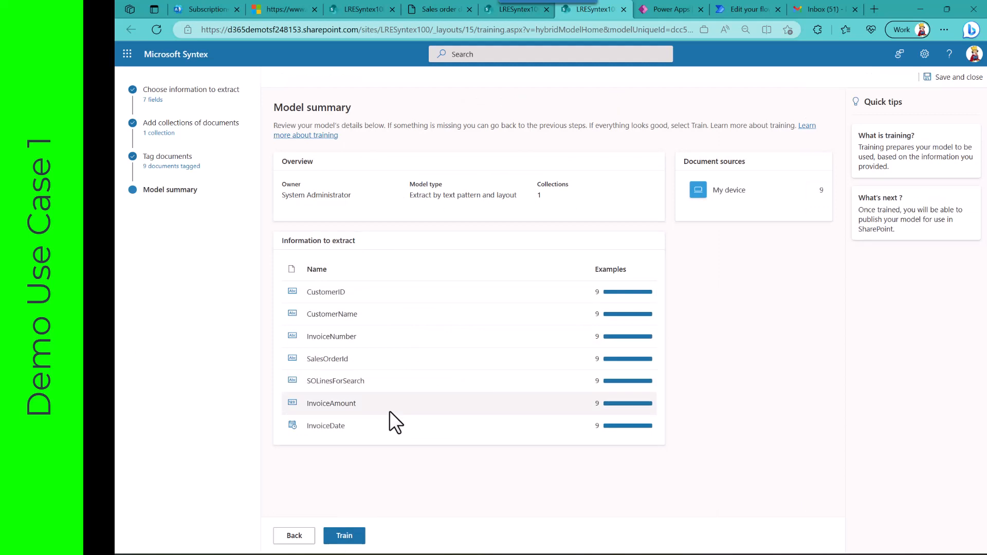
Step: Return to LRESyntexDocLibrary1002, close the model preview and refresh the library
click(523, 11)
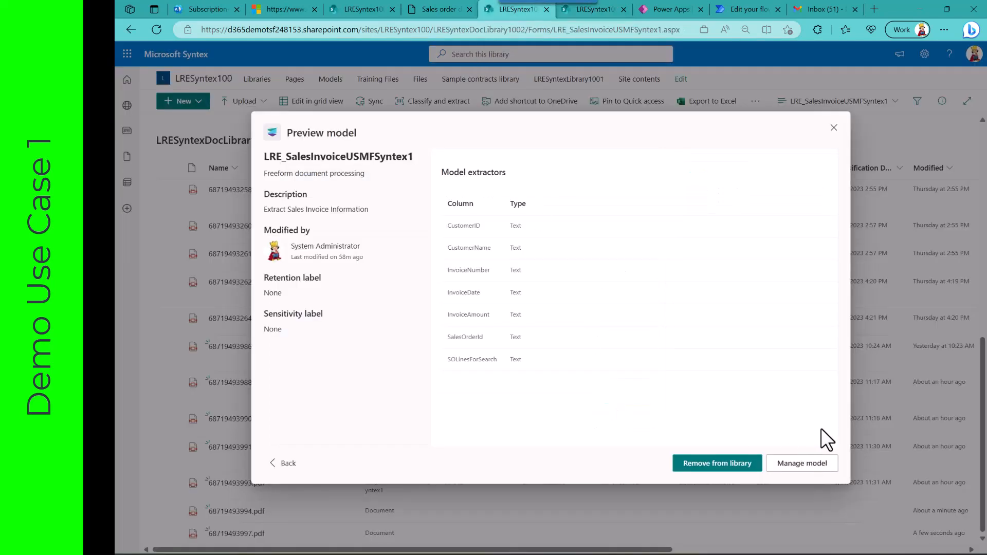
click(833, 128)
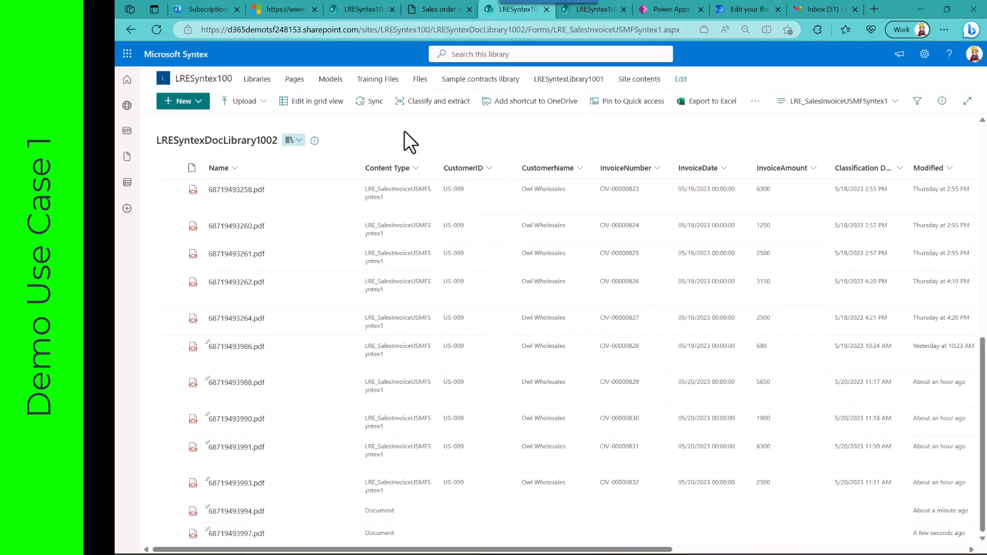
click(154, 29)
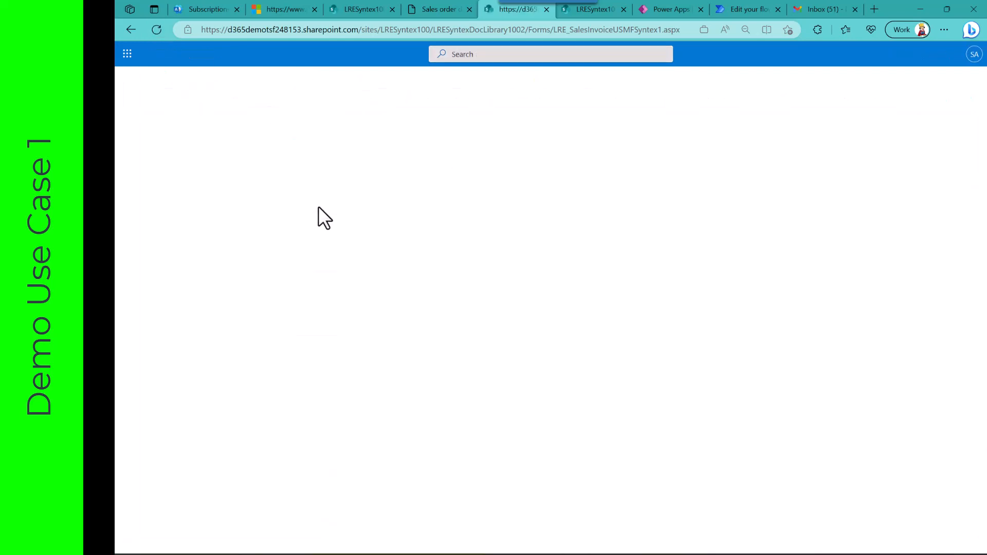
Step: Examine the extracted metadata of 68719493994.pdf, including InvoiceAmount, SalesOrderId and Confidence Score, and deselect the file
scroll(292, 452, down, 10)
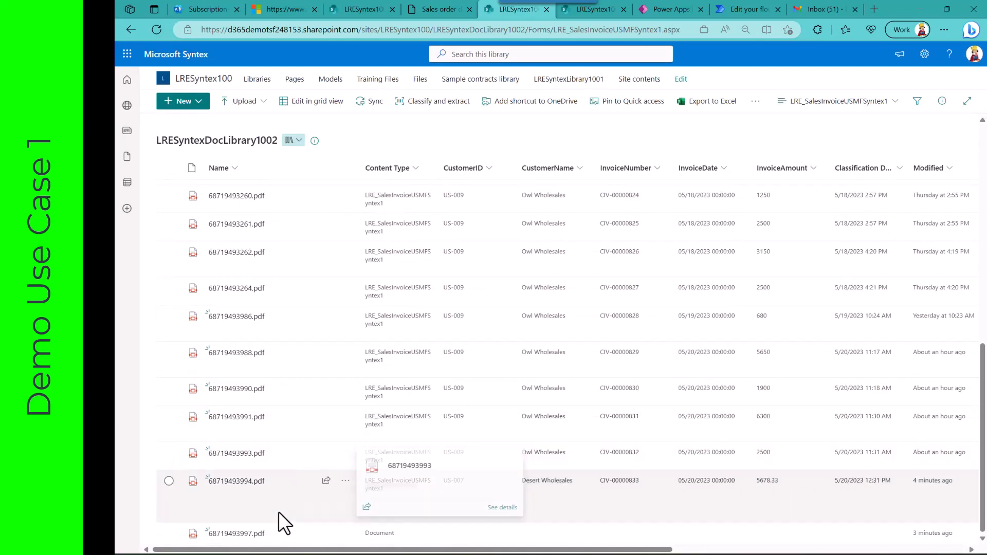
click(169, 481)
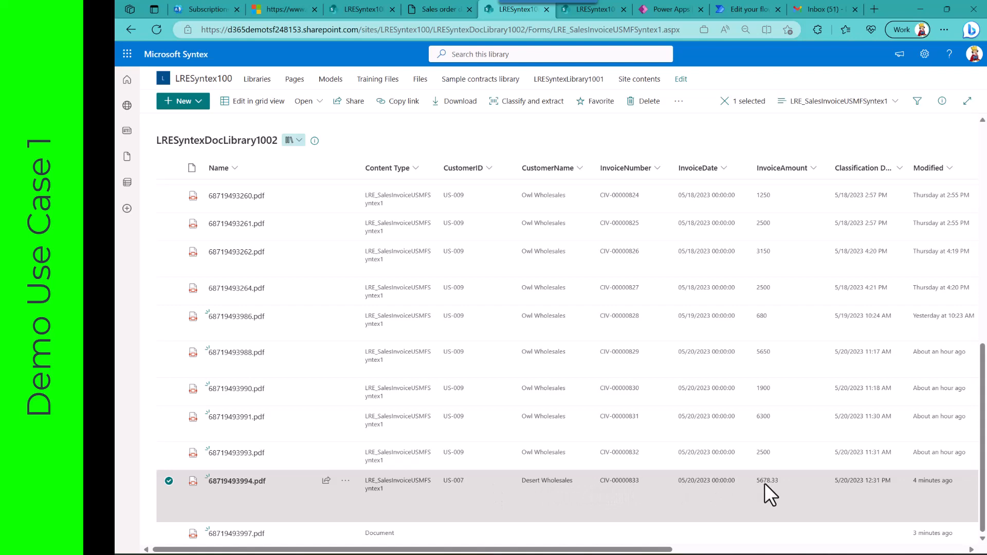
scroll(795, 483, right, 5)
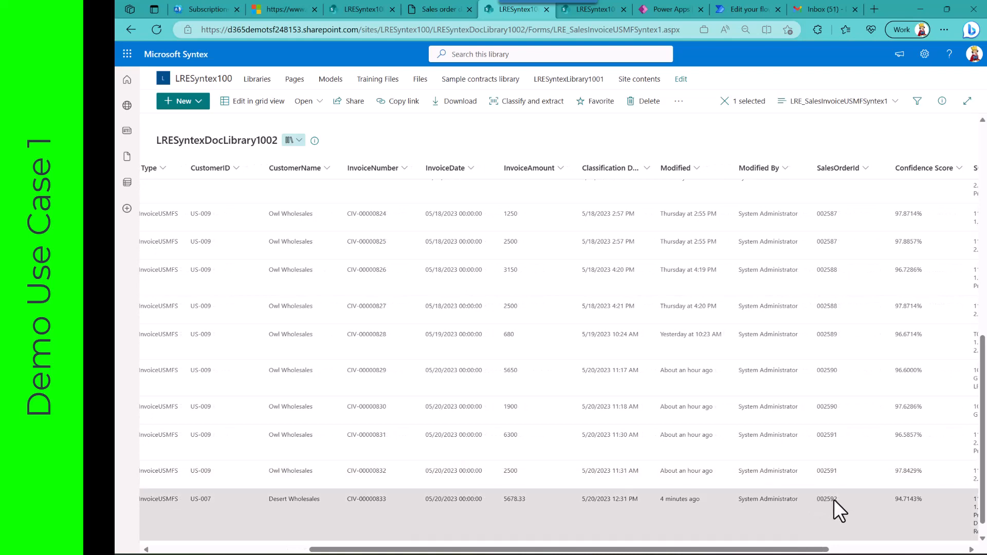
scroll(826, 499, left, 5)
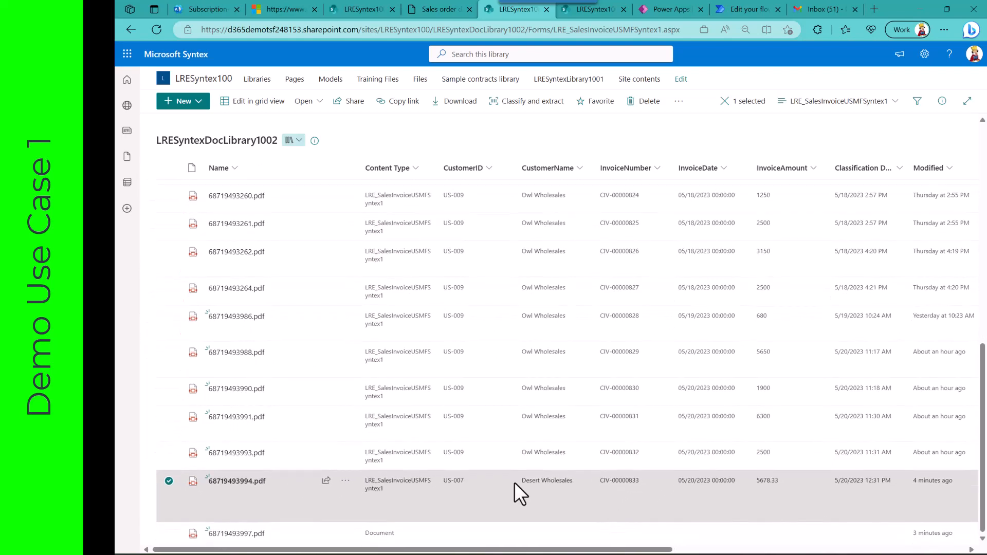
click(165, 483)
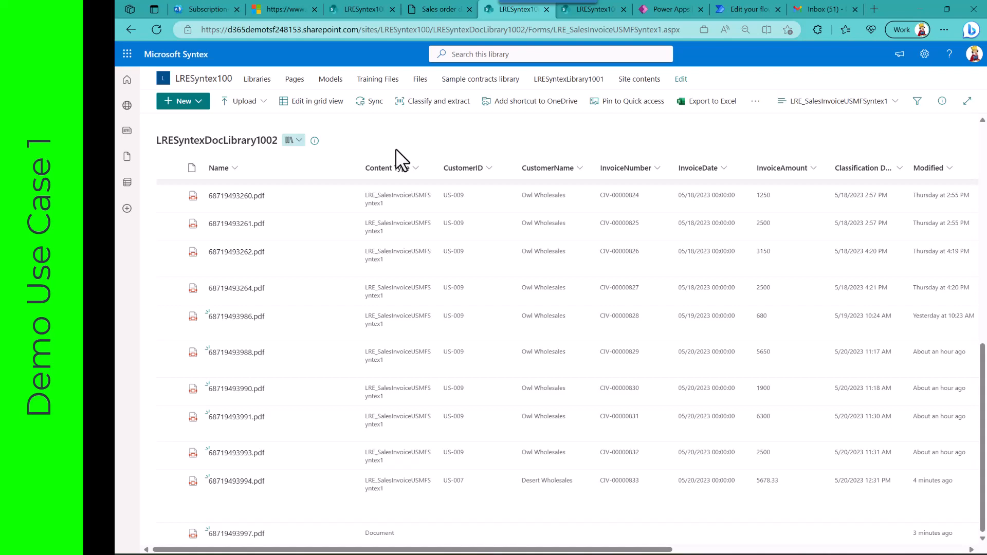
Step: Switch to Dynamics 365, return to the sales order list, and check the attachments of the second-to-last order, for Owl Wholesales
click(440, 8)
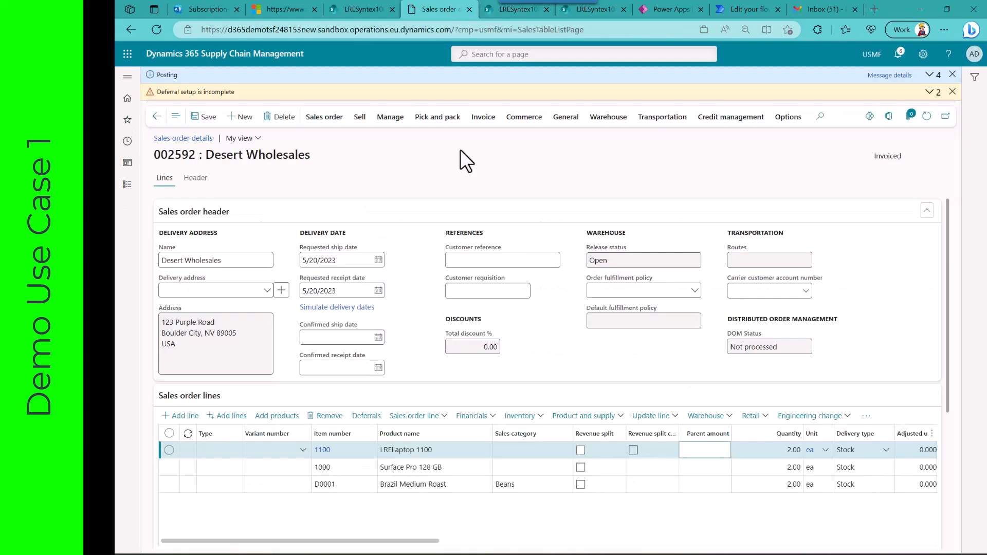
click(156, 117)
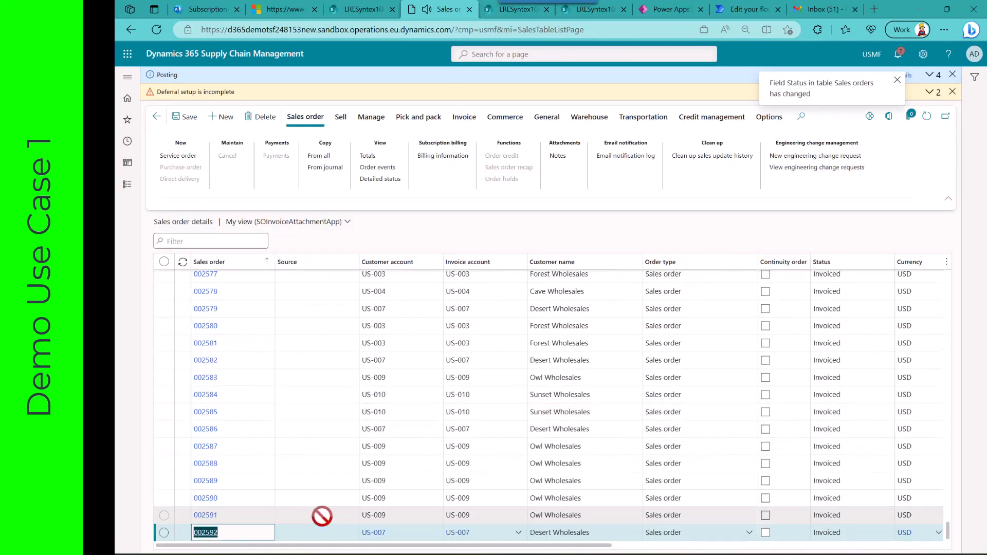
click(322, 515)
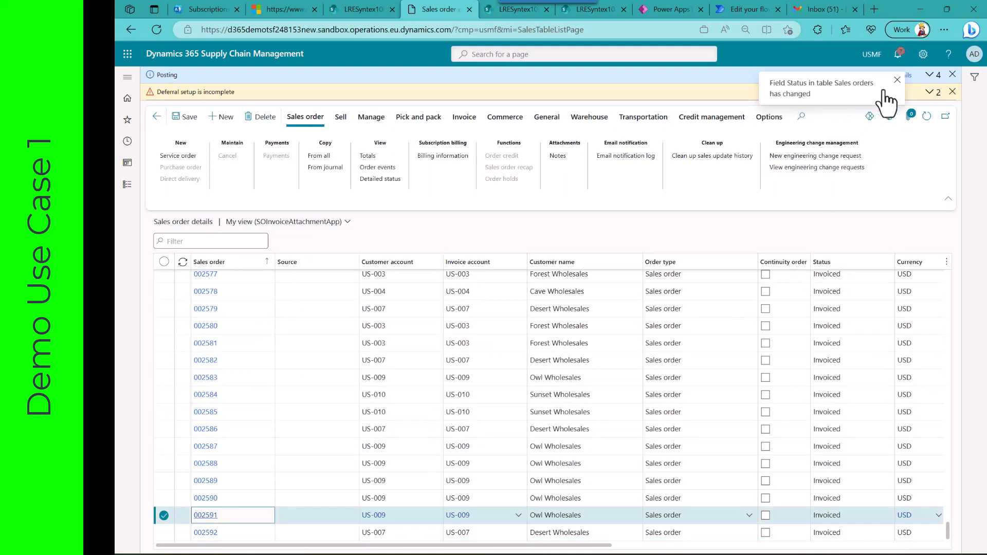
click(897, 79)
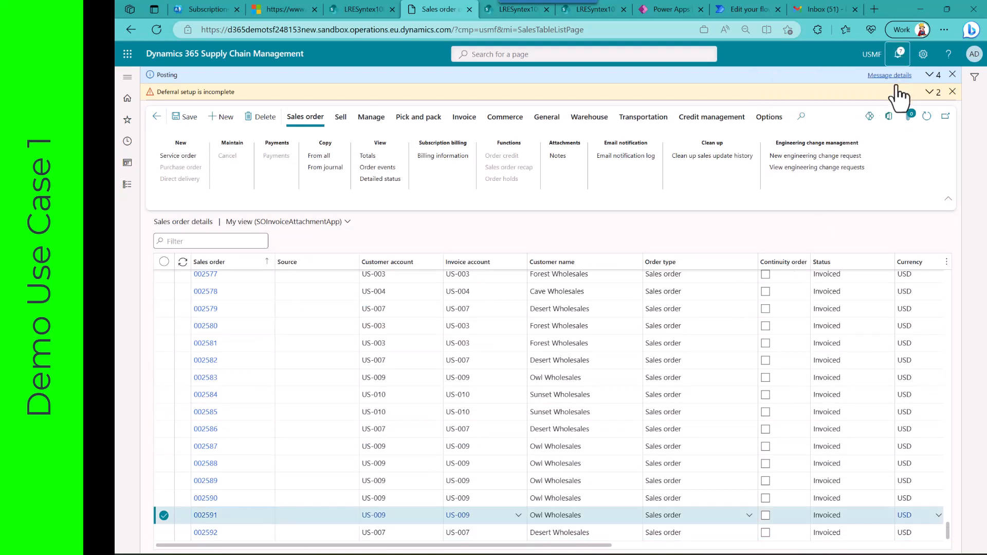
click(909, 124)
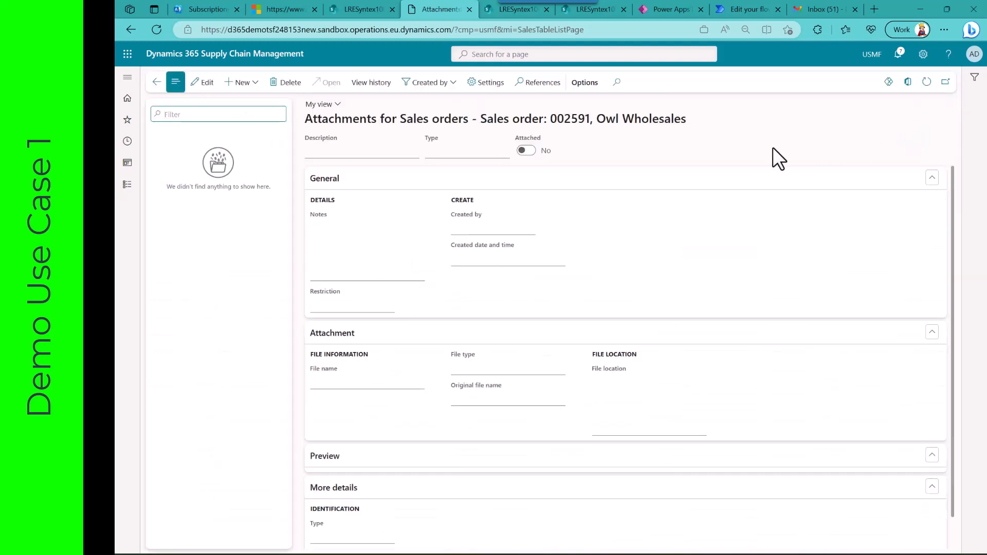
click(157, 83)
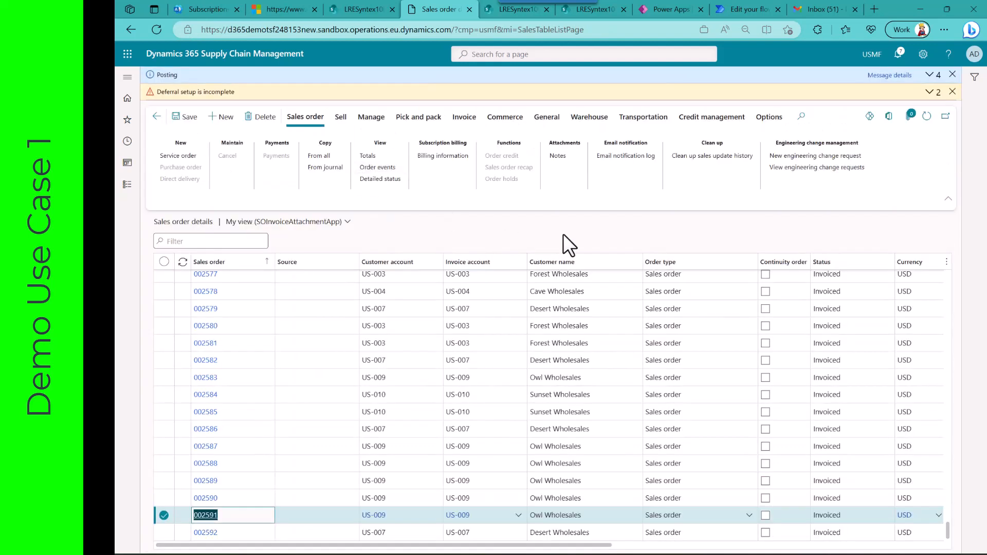
Step: Dismiss the message bars, view the selected Owl Wholesales order's invoices in the embedded InvoiceAttachment app, and close the app
click(952, 91)
click(952, 75)
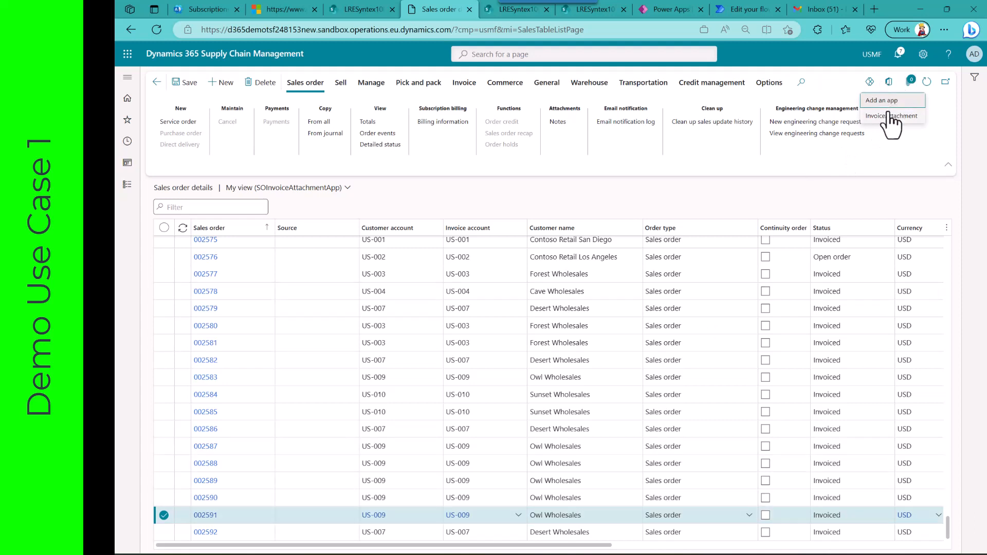
click(889, 118)
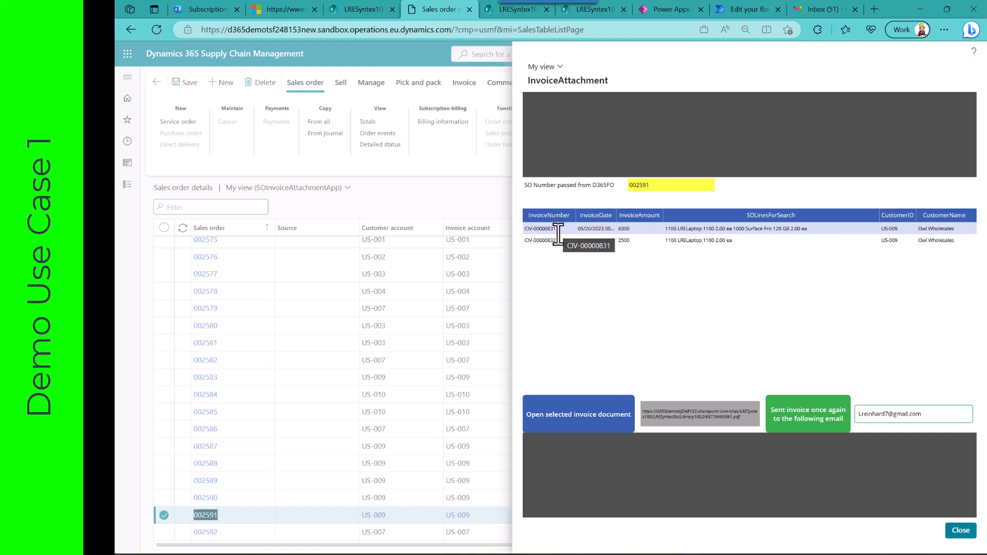
click(961, 532)
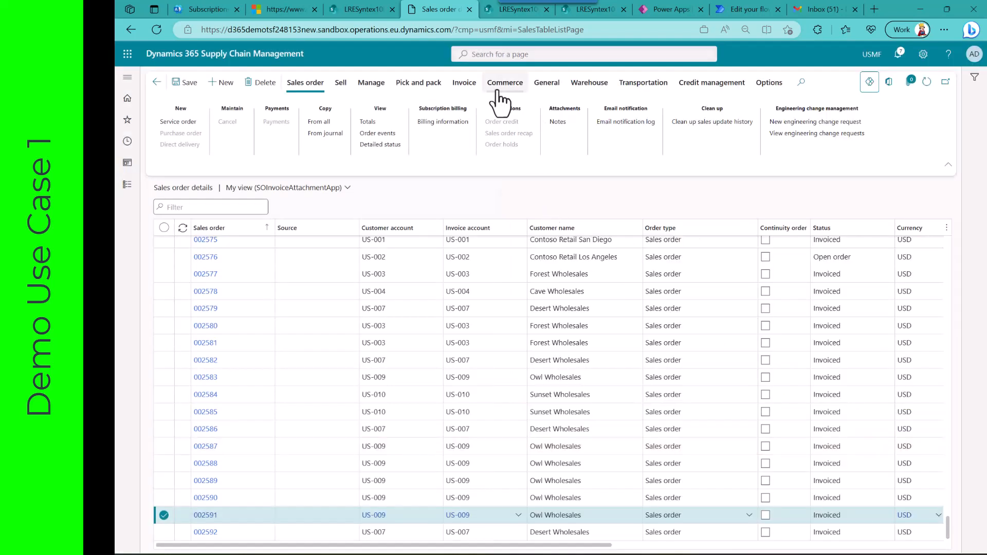
Step: Look up the invoice journal of the selected Owl Wholesales order and return to the sales order list
click(466, 83)
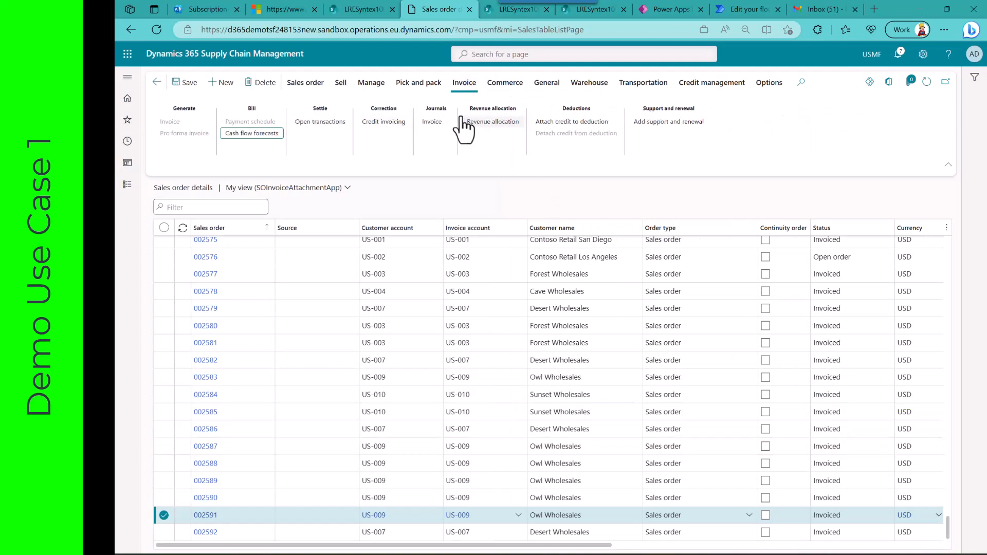
click(435, 122)
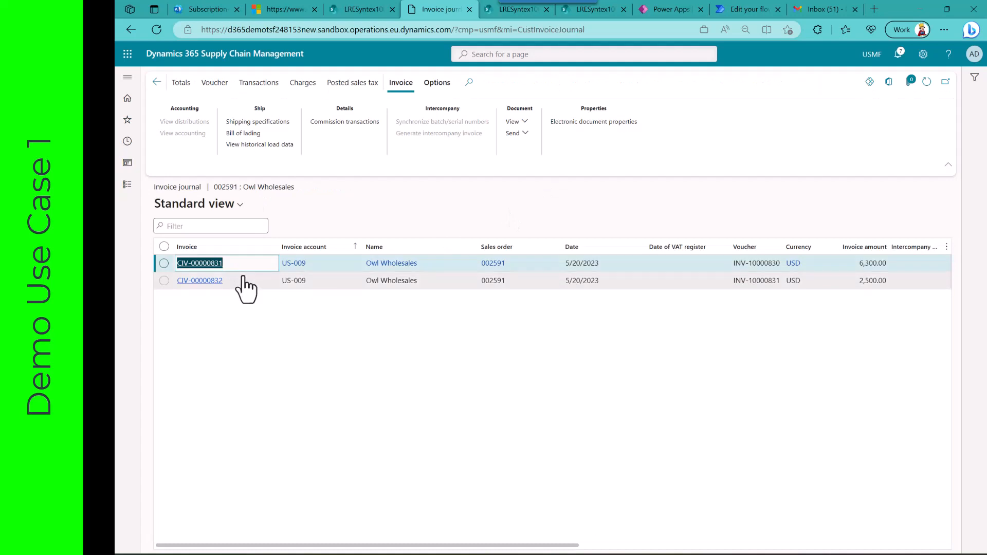
click(158, 83)
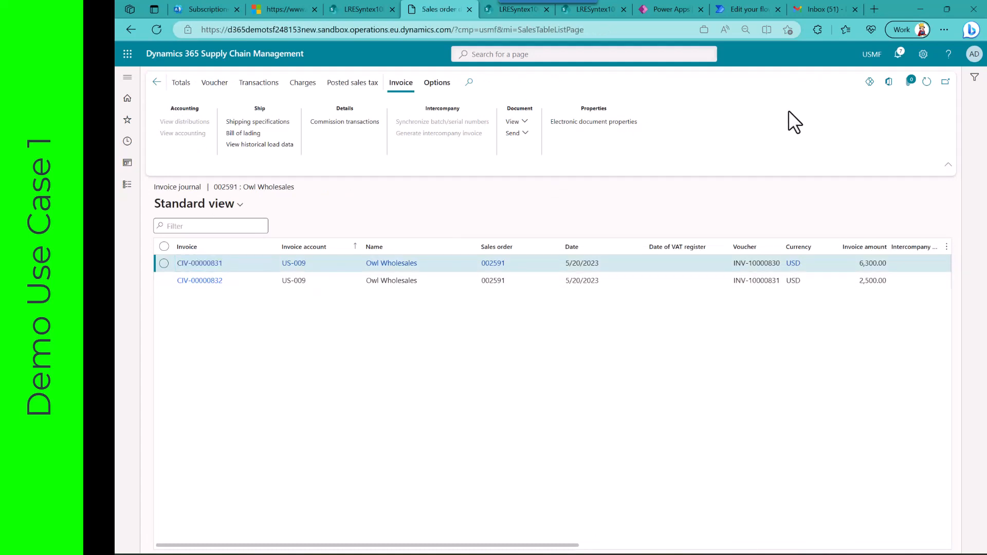
Step: Launch the InvoiceAttachment app for the selected order, view the document of the 2500 invoice, and return to the app
click(869, 83)
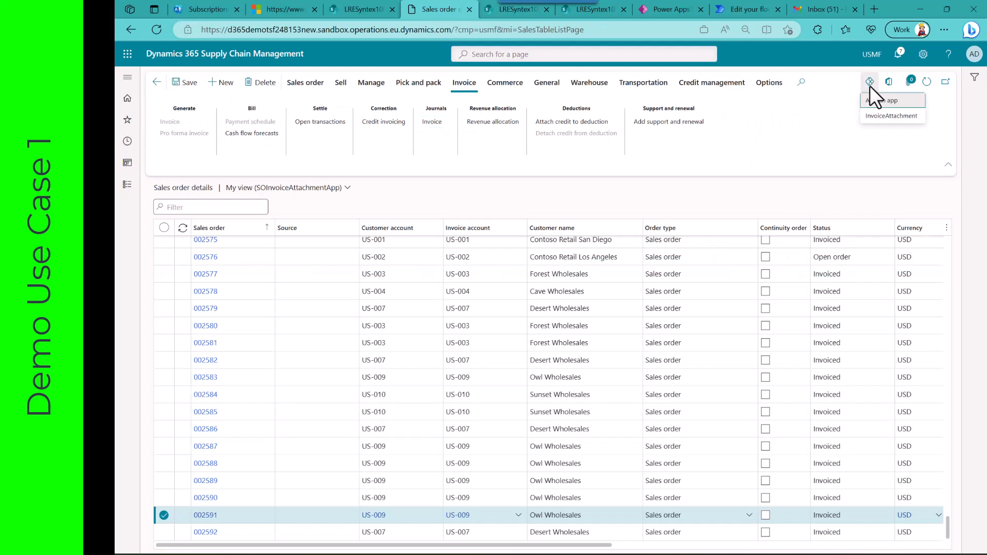
click(891, 115)
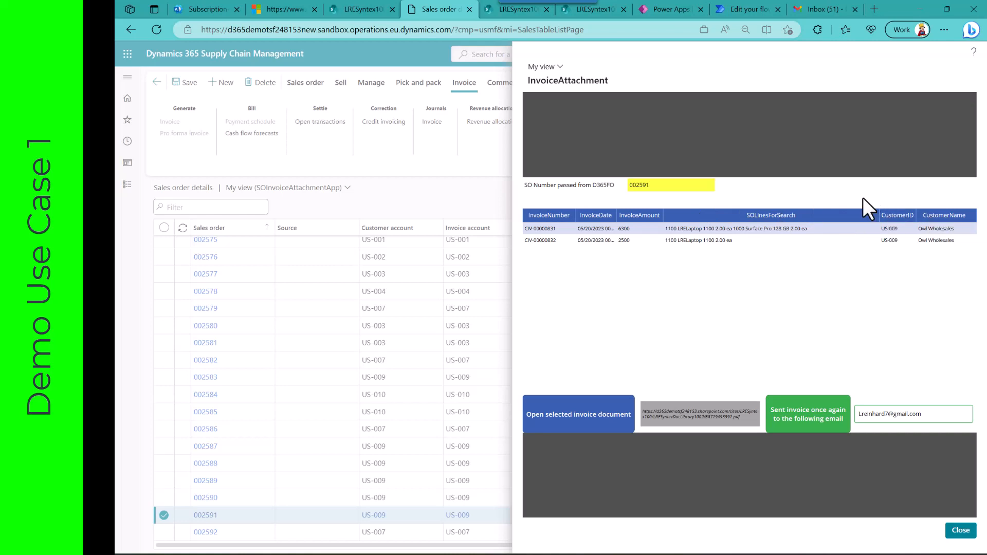
click(727, 242)
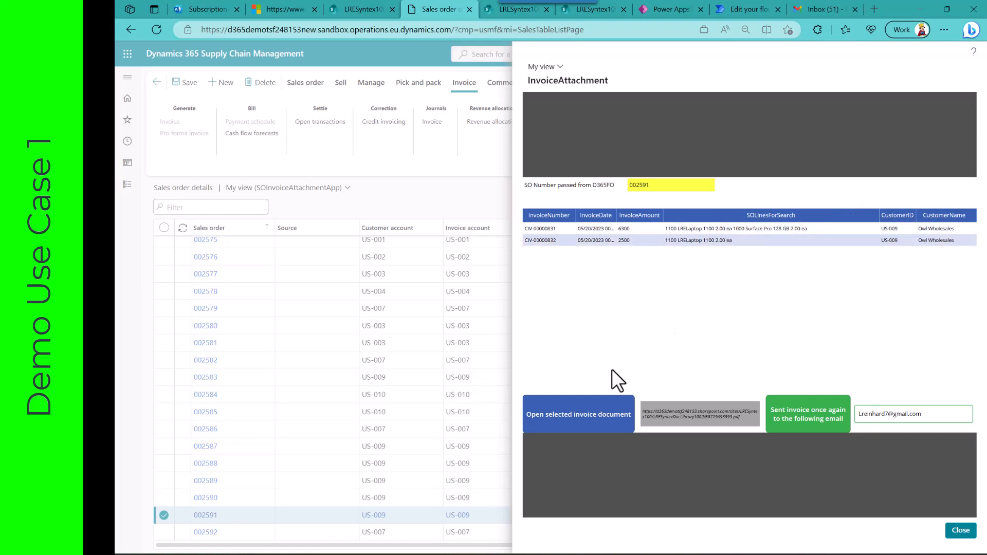
click(586, 422)
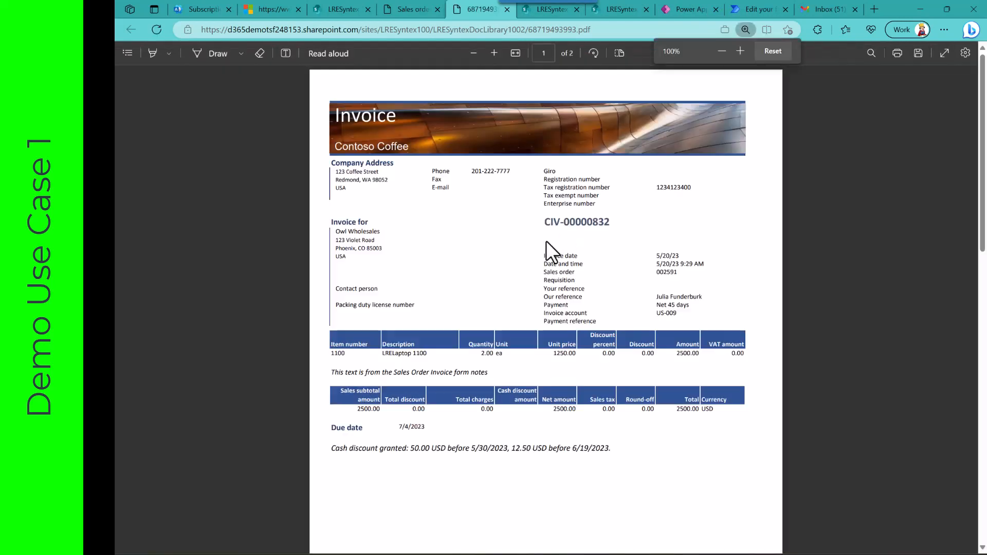
click(414, 6)
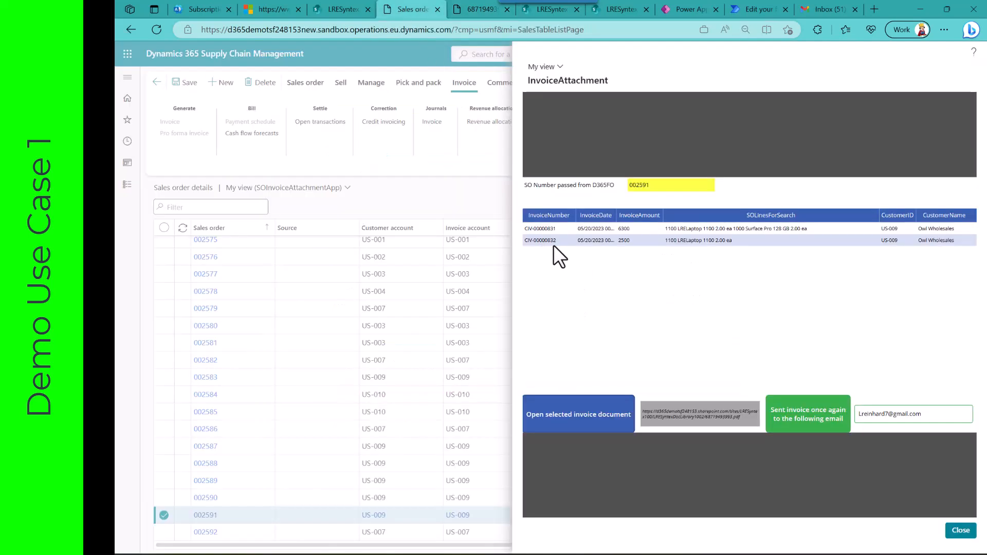
Step: View the document of the 6300 invoice and close both opened invoice PDFs
click(598, 228)
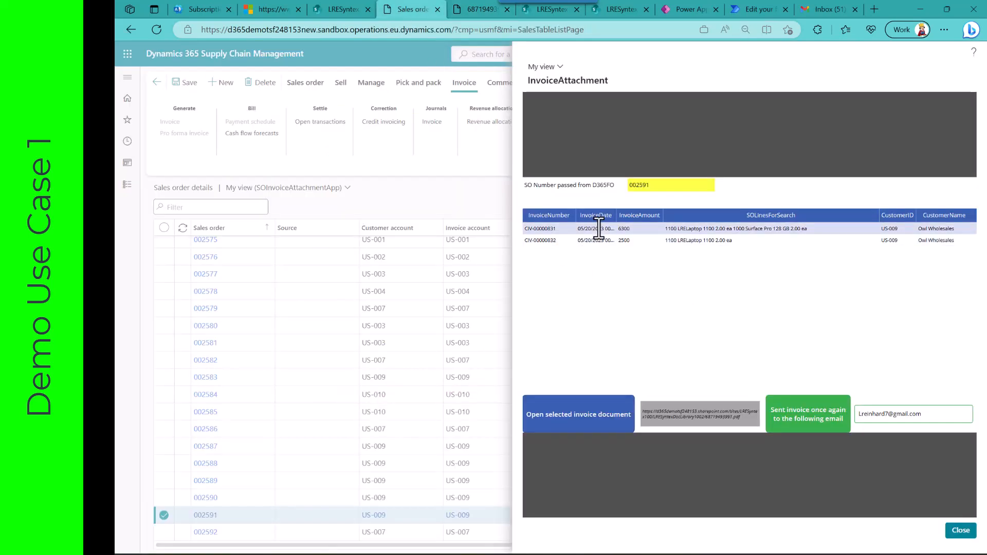
click(581, 419)
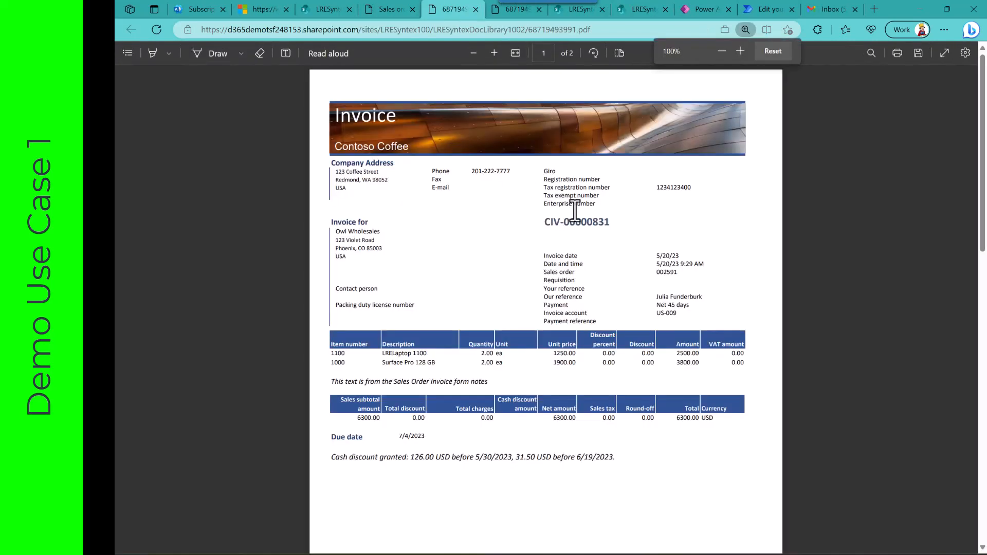
click(476, 9)
click(475, 9)
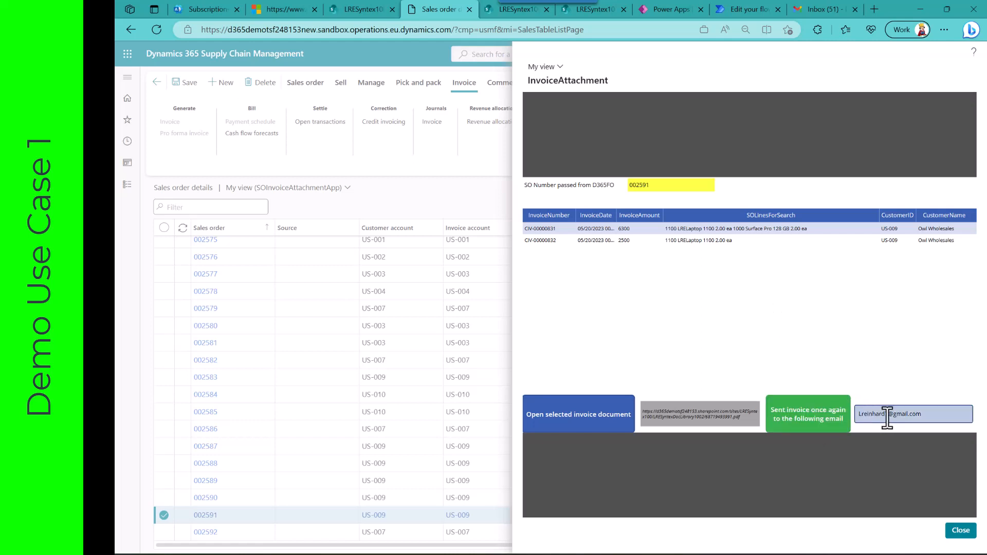
Step: Resend the 6300 invoice to the prefilled email address, switch to Gmail and open the newest "Your Invoice As Discussed" message
click(816, 433)
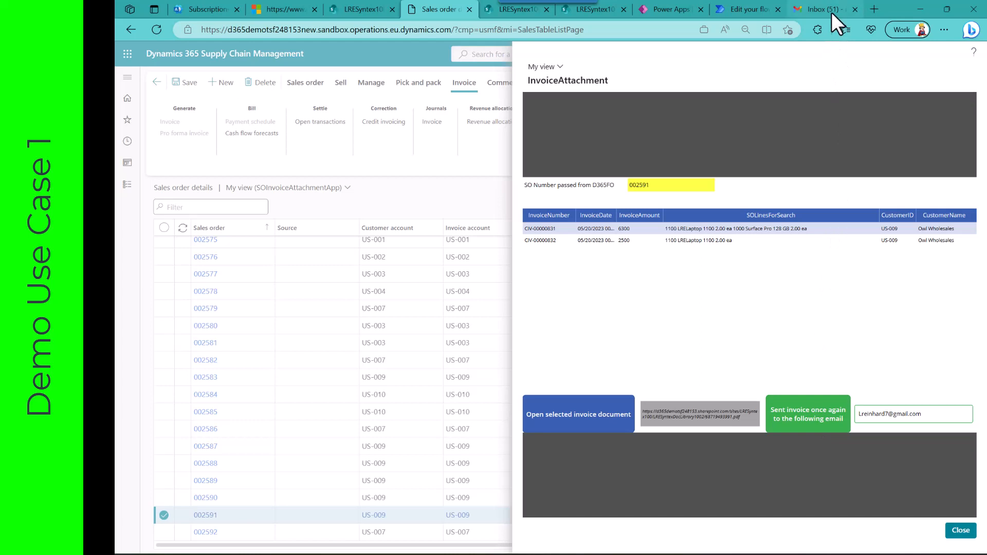
mouse_move(831, 12)
click(821, 11)
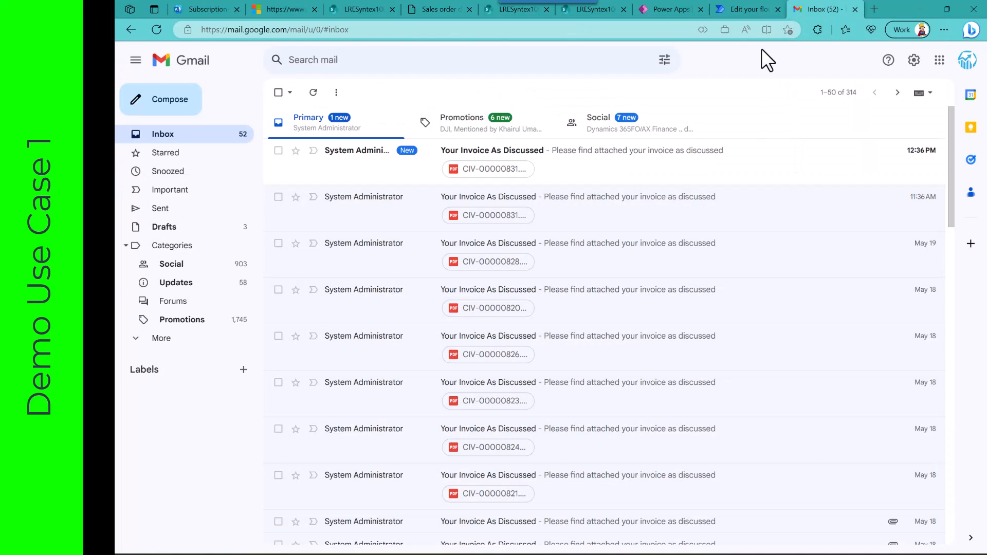
click(520, 165)
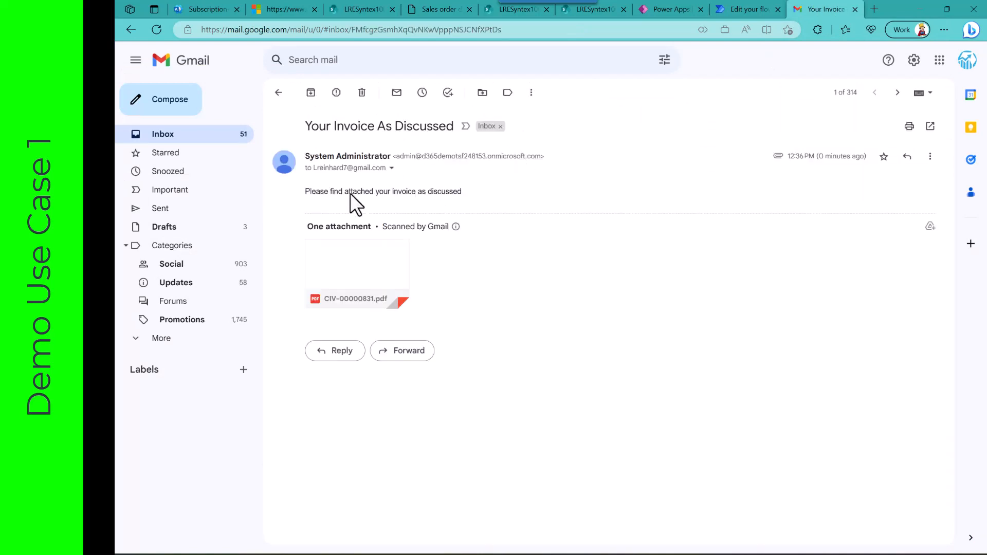
Step: Preview the message's attached invoice PDF, return to Dynamics 365 and close the InvoiceAttachment app
click(355, 280)
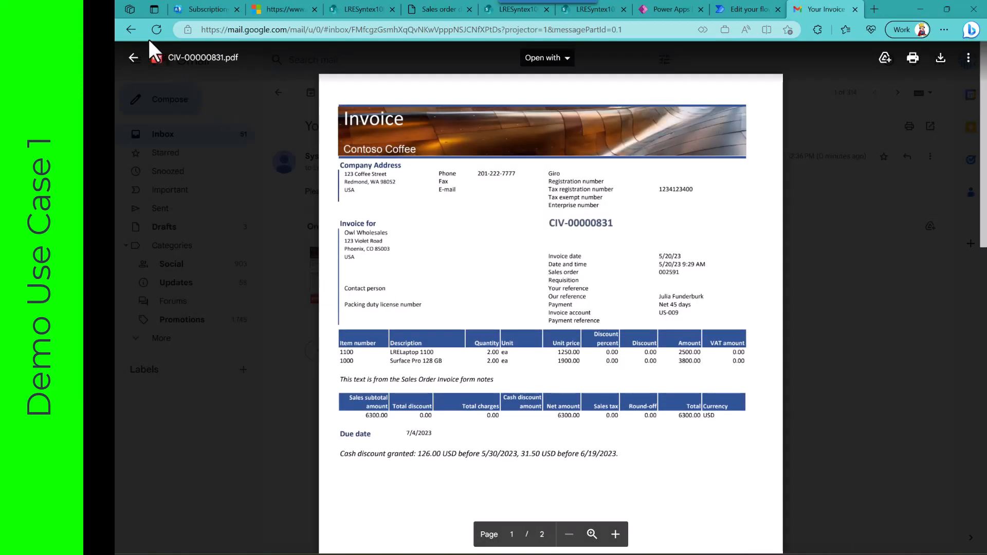
click(133, 59)
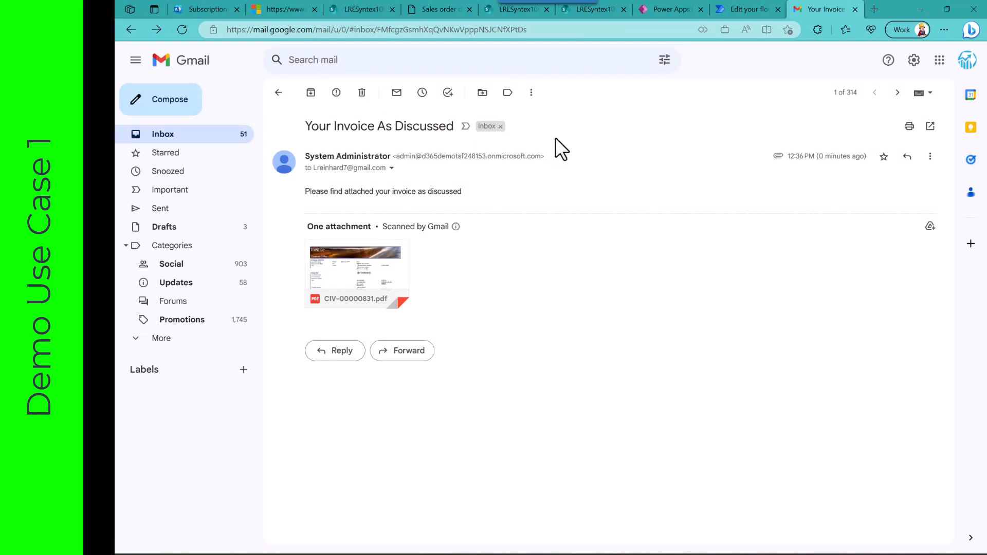
click(439, 10)
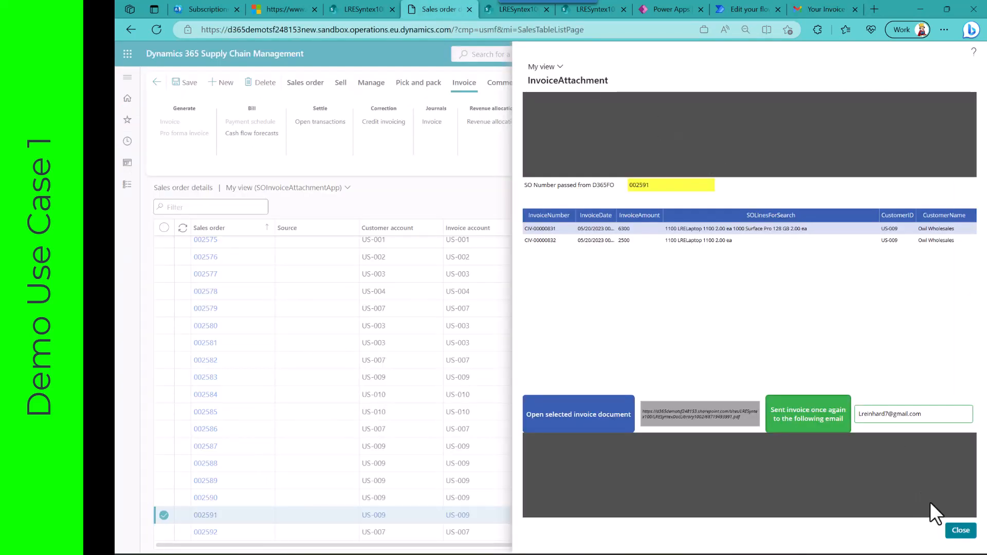
click(957, 532)
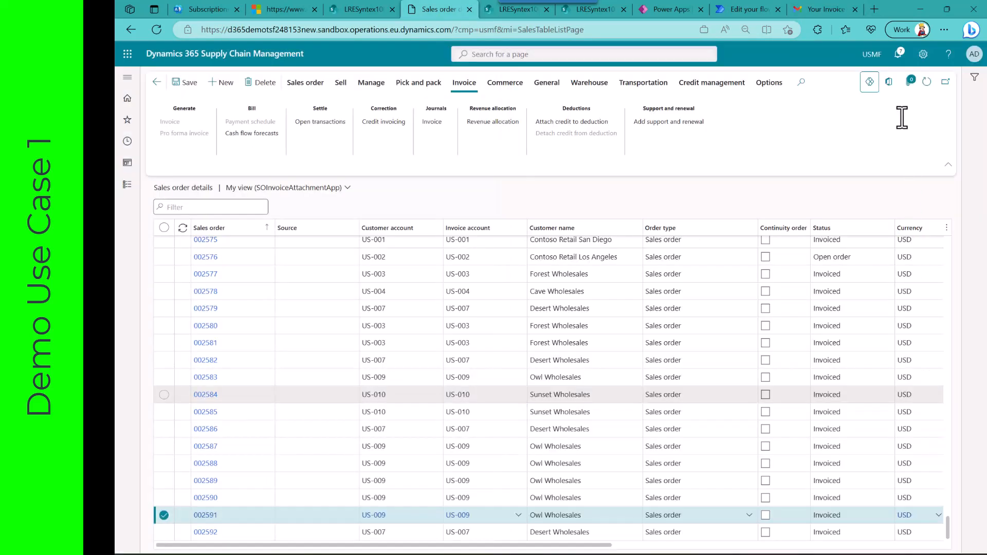
Step: Examine the settings for adding a Power Apps app, browse the input context list for the Sales order fields, and cancel
click(868, 87)
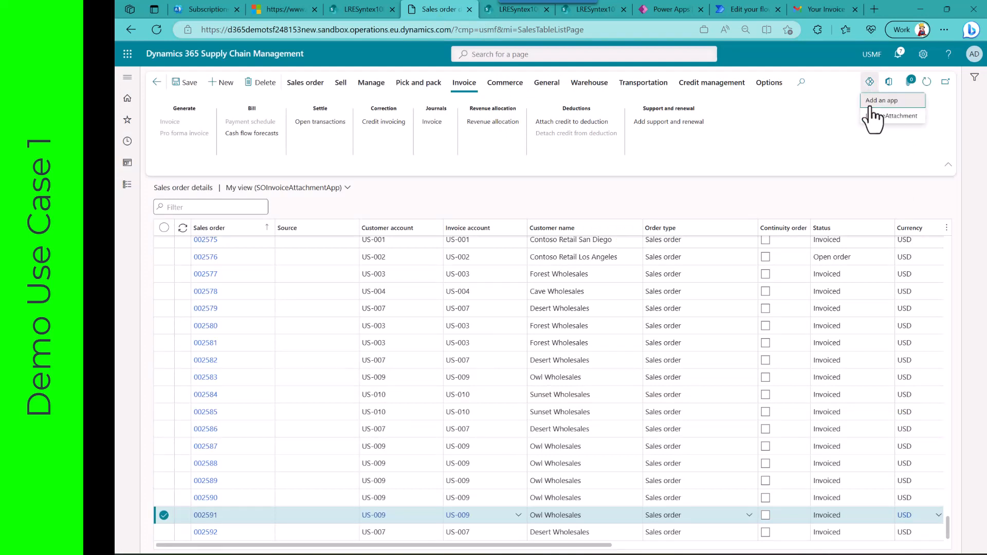
click(879, 101)
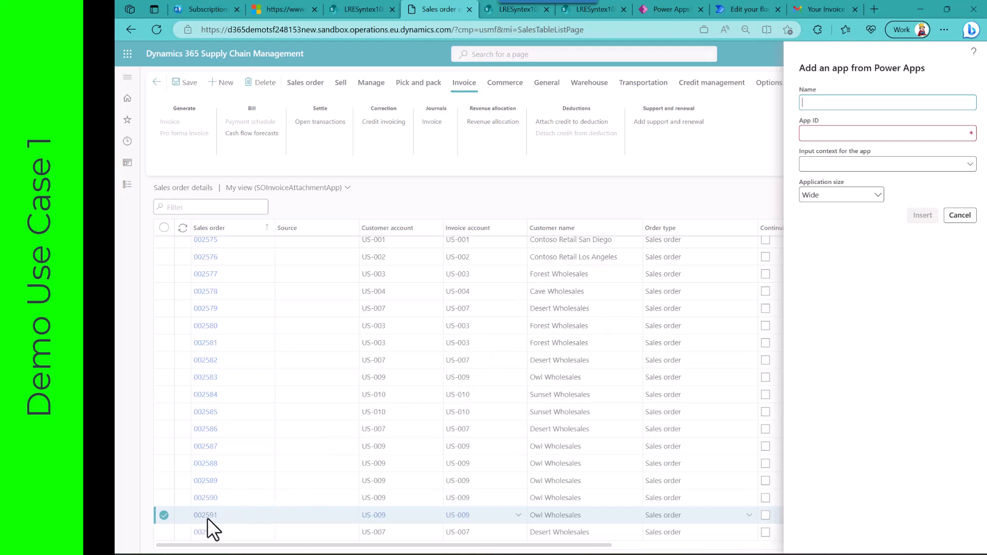
click(971, 164)
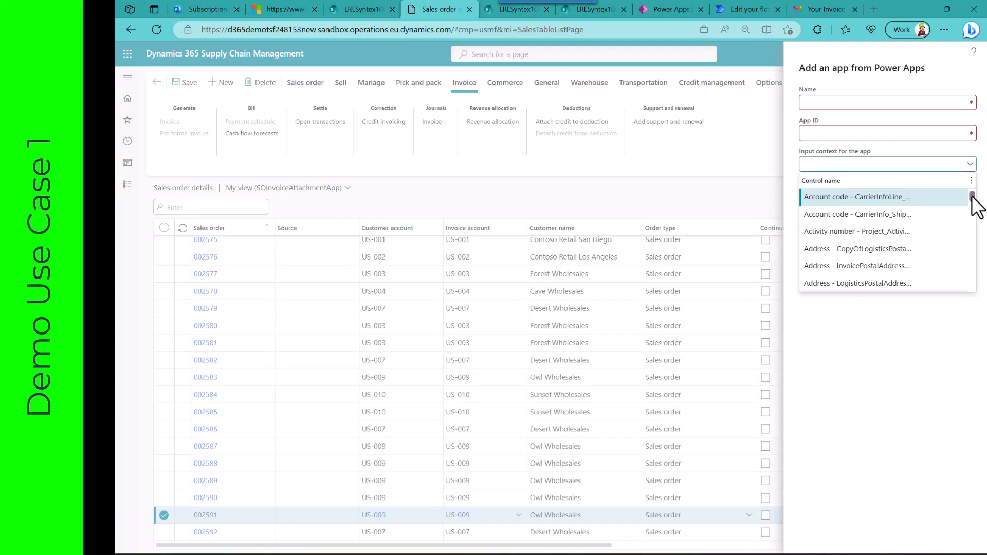
drag(971, 197, 968, 278)
scroll(967, 279, down, 1)
scroll(901, 258, down, 5)
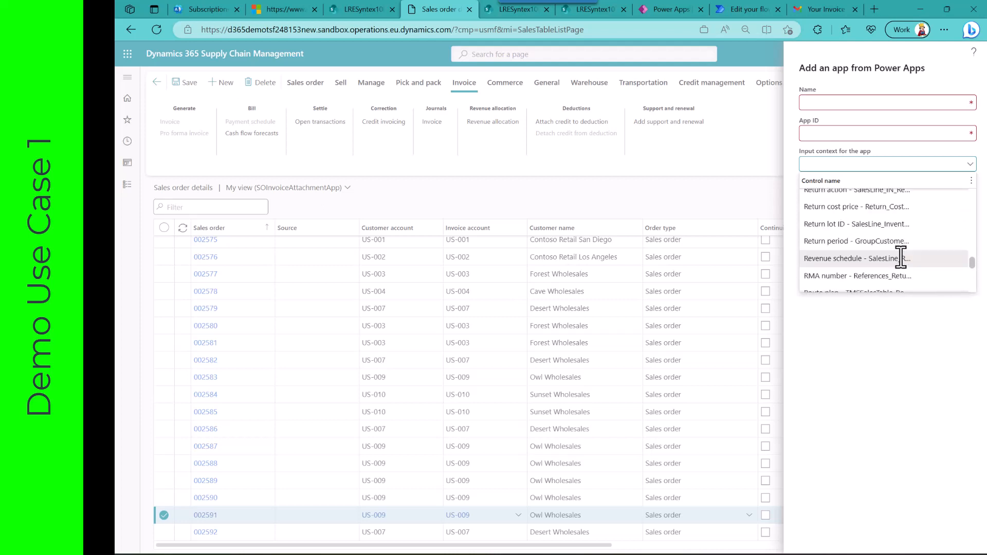
scroll(901, 259, down, 1)
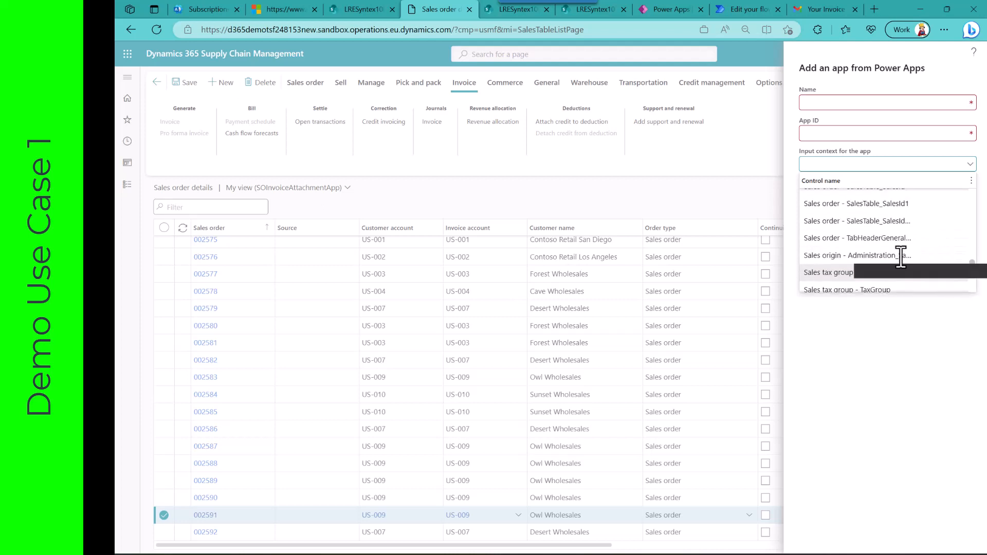
scroll(900, 258, up, 2)
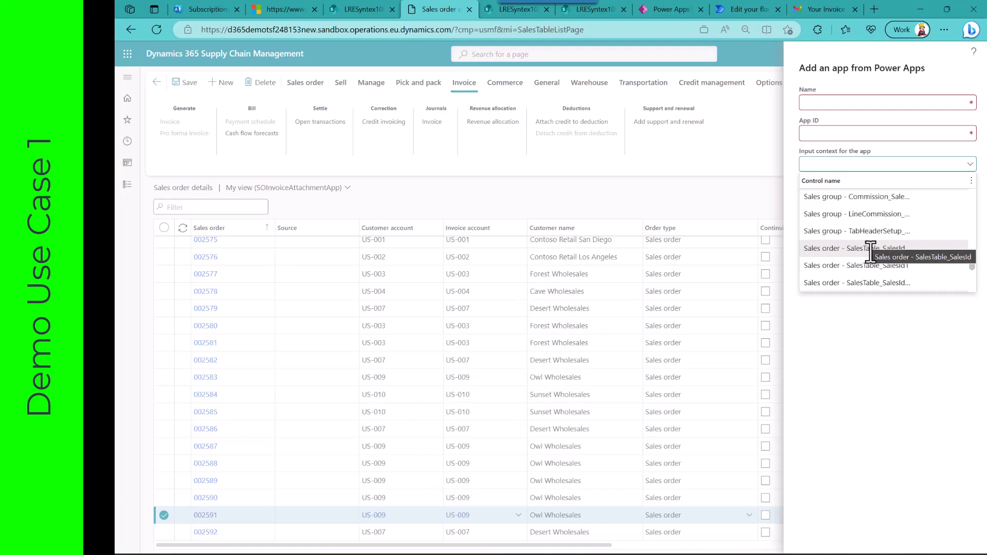
click(891, 364)
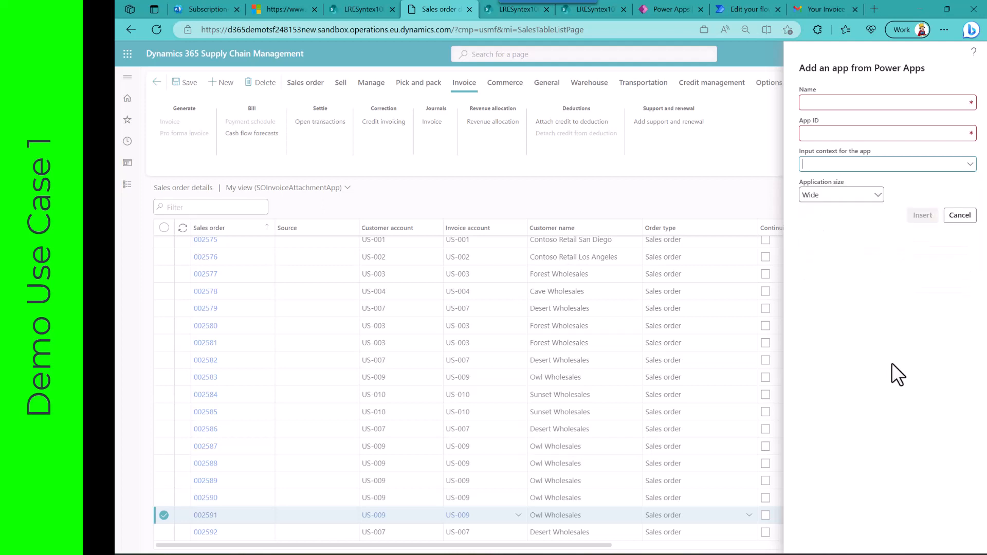
click(959, 215)
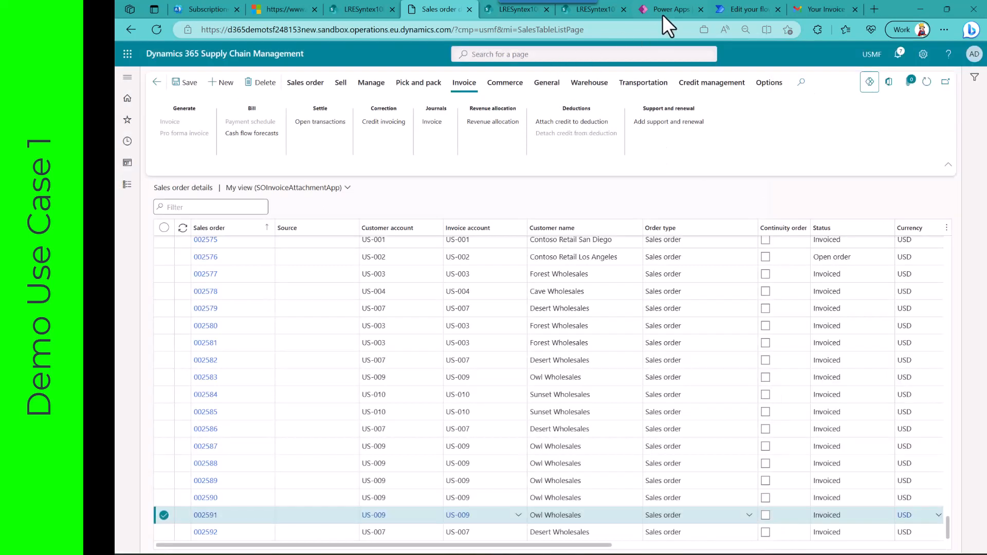
Step: Switch to Power Apps and open the LRE_SalesOrderInvoiceSearch canvas app for editing
click(665, 11)
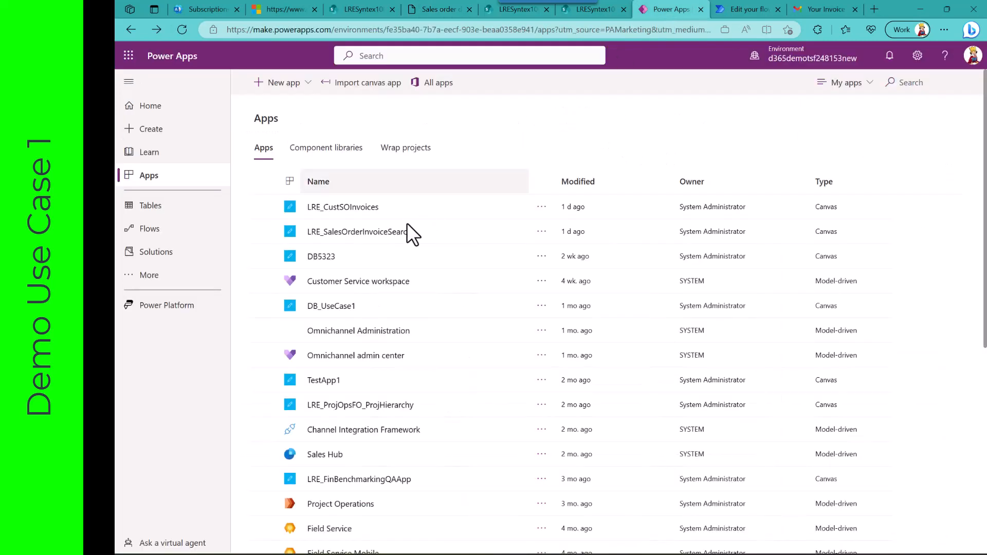
click(541, 232)
click(545, 250)
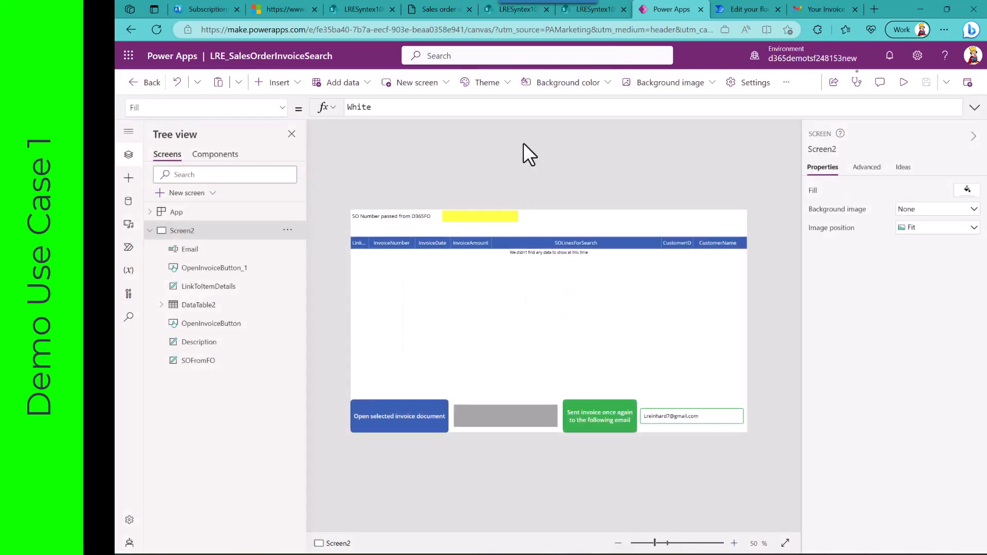
Step: Examine the Text formula of the yellow SOFromFO label and the App object's OnStart formula
click(481, 215)
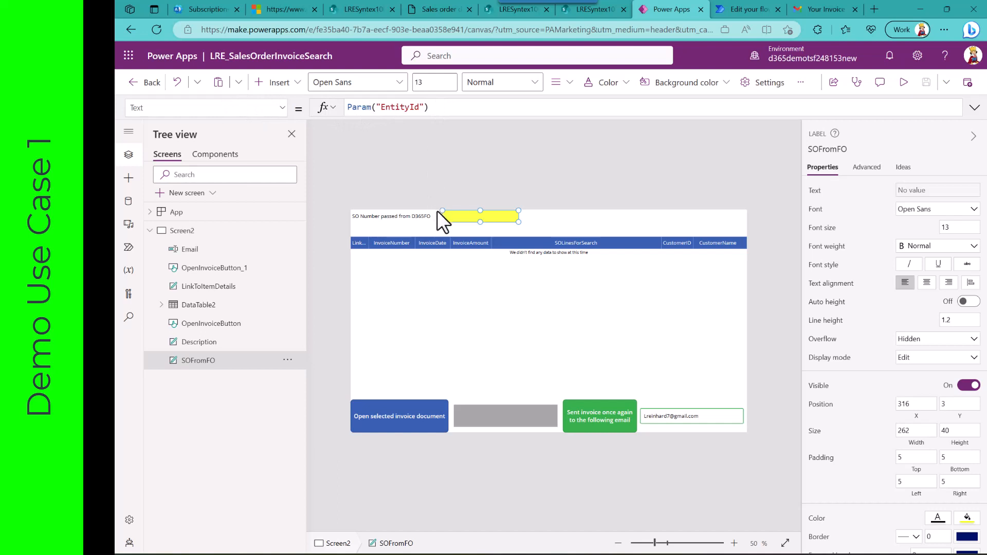
click(176, 212)
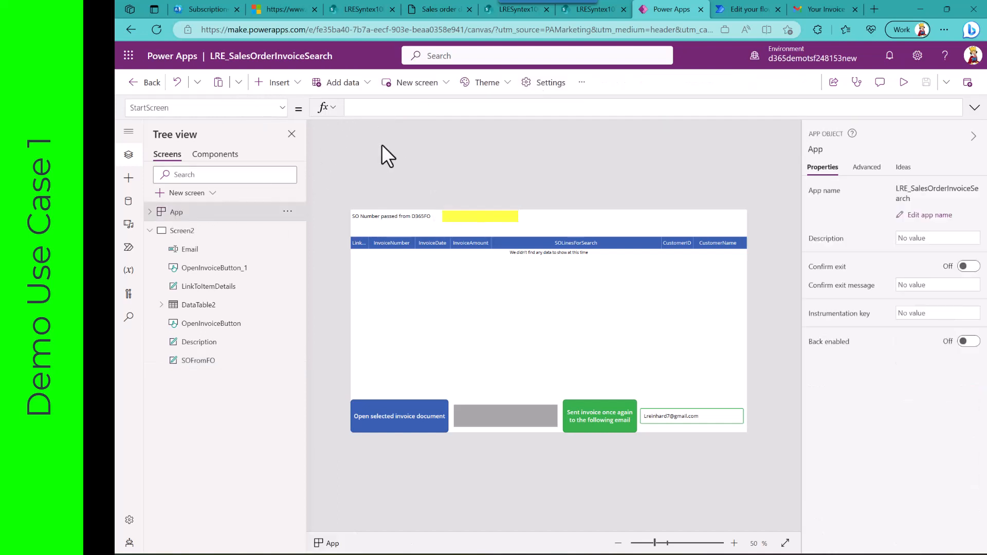
click(282, 109)
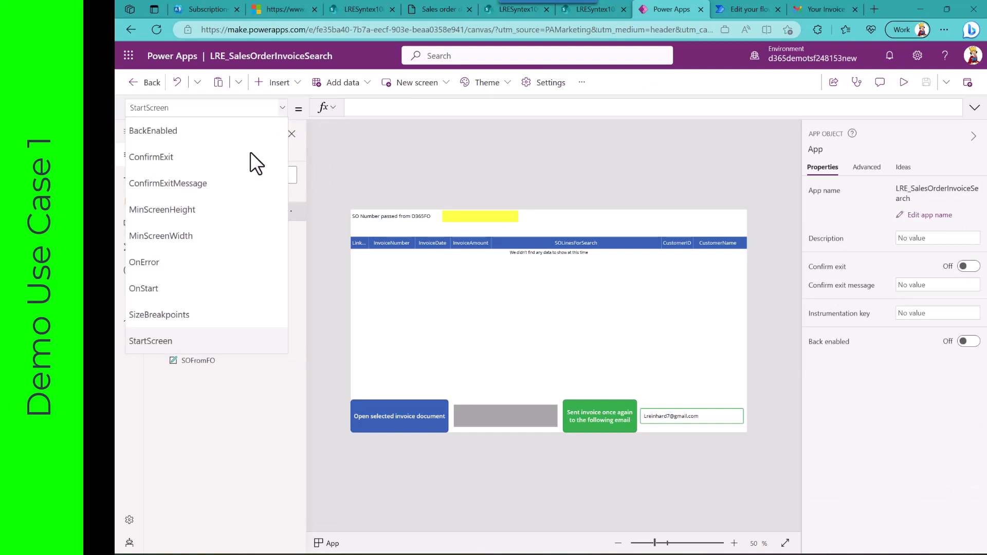
click(192, 289)
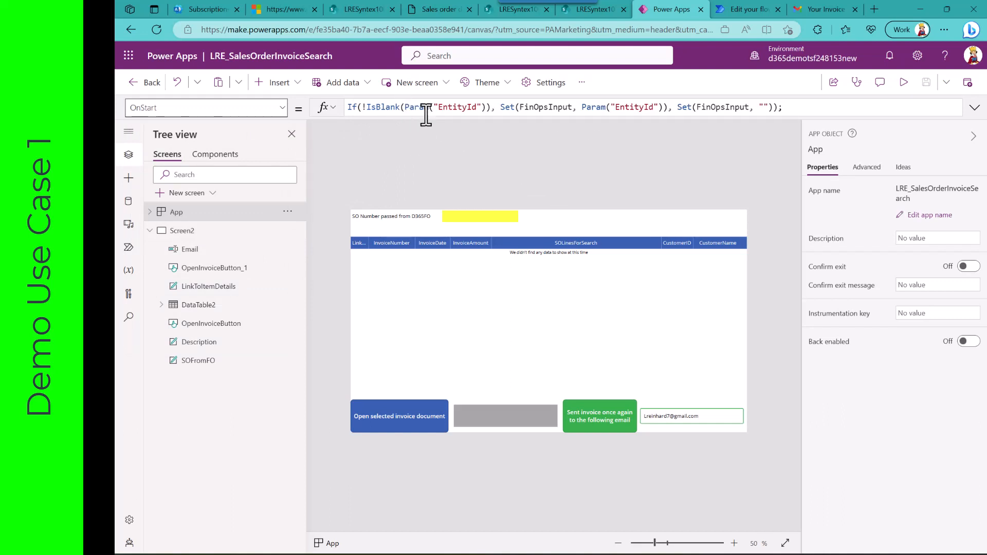
click(482, 220)
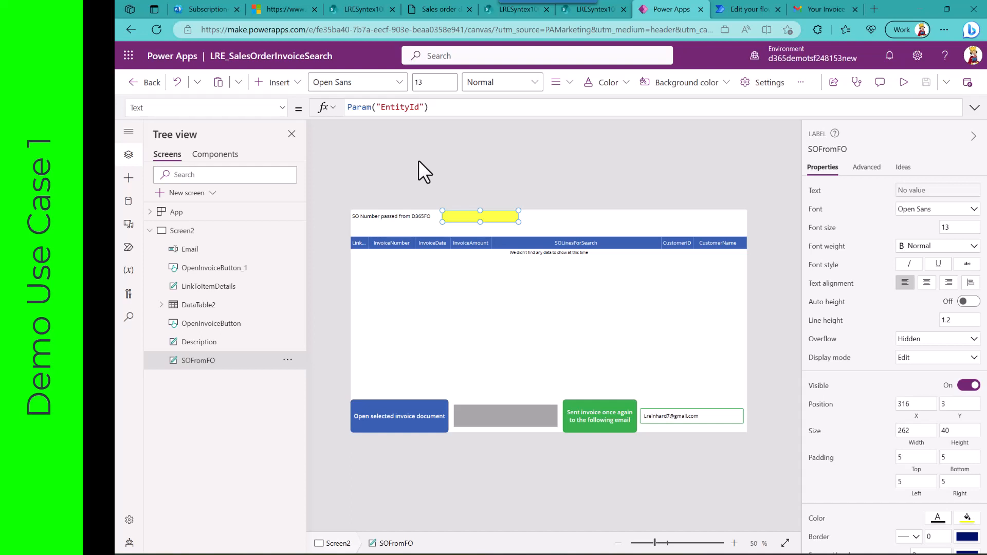
Step: Examine DataTable2's Items filter formula and the connection details of the LRESyntexDocLibrary1002 data source
click(198, 305)
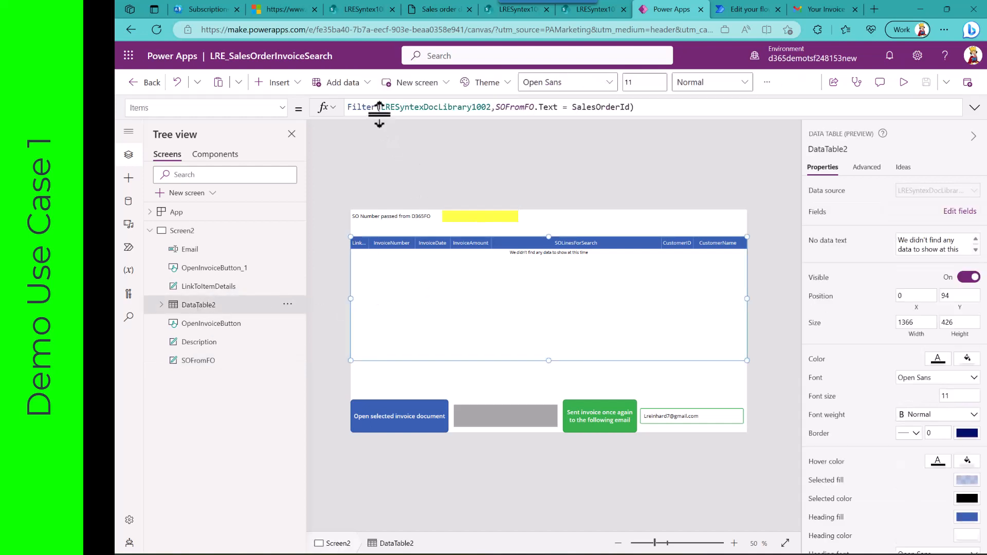
click(129, 202)
mouse_move(201, 196)
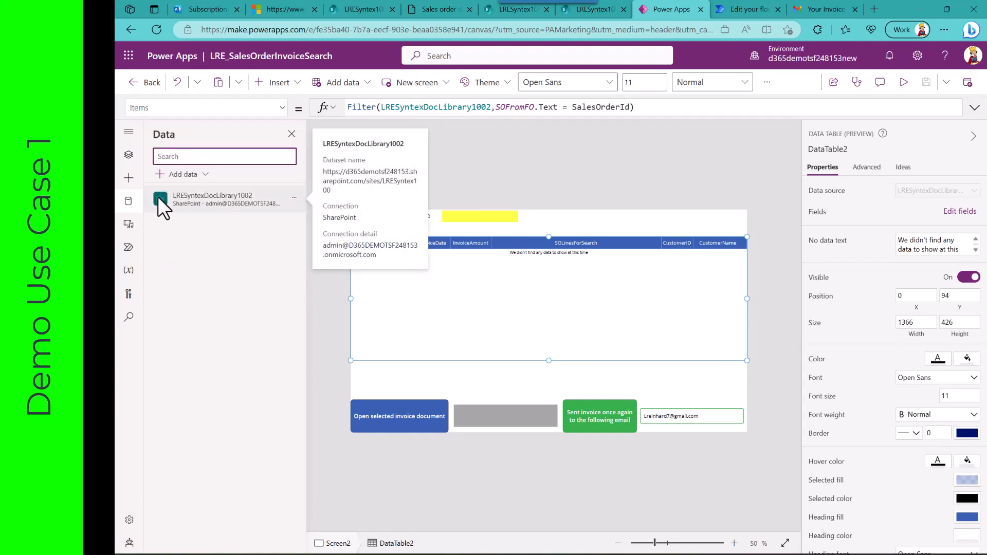
Step: Examine the formulas of the Link to item column, the LinkToItemDetails label, and the open-invoice and resend-invoice buttons
click(129, 157)
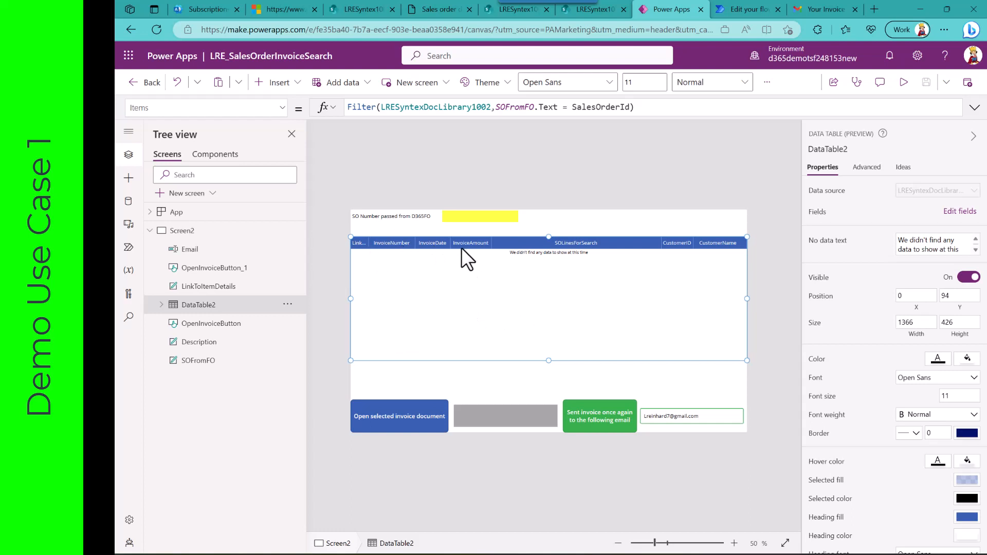
click(359, 261)
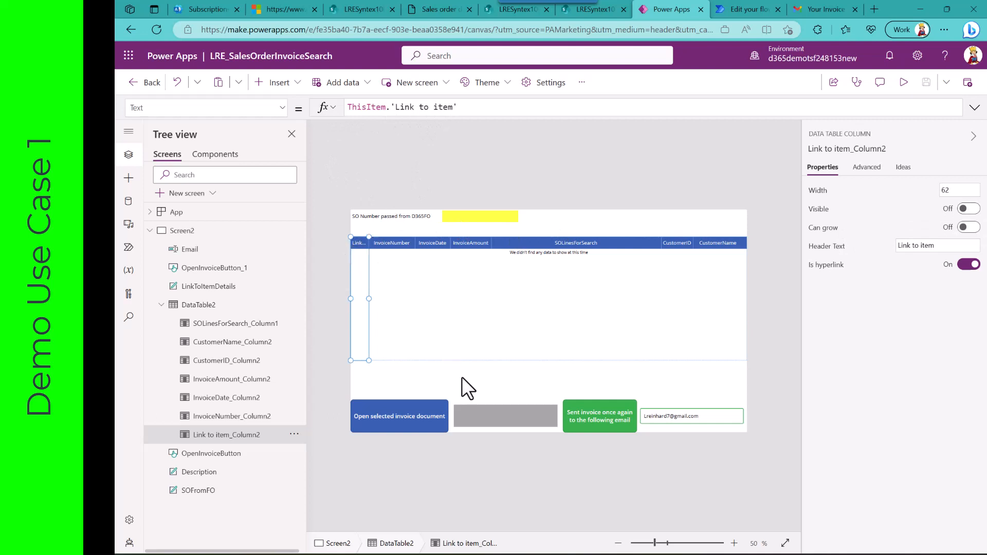
click(479, 415)
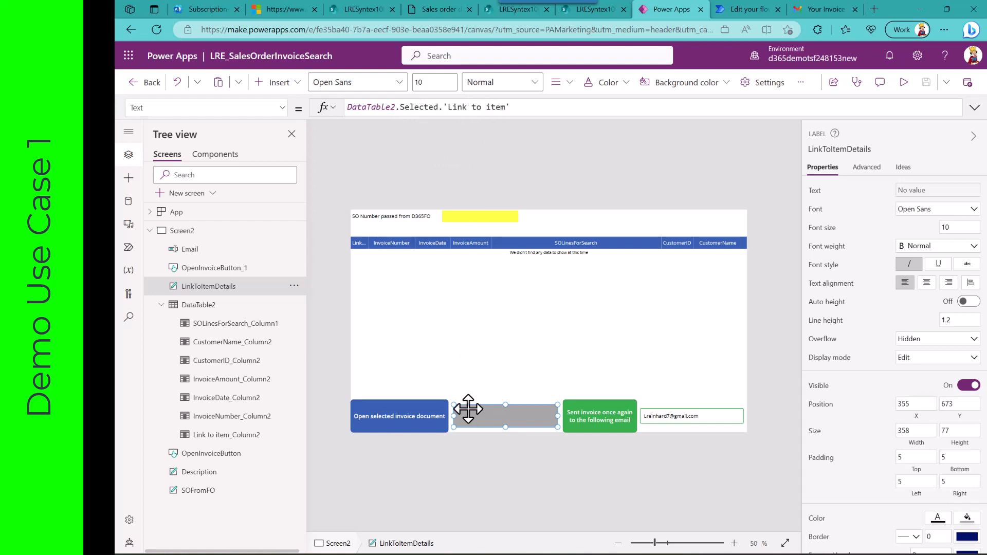
click(421, 408)
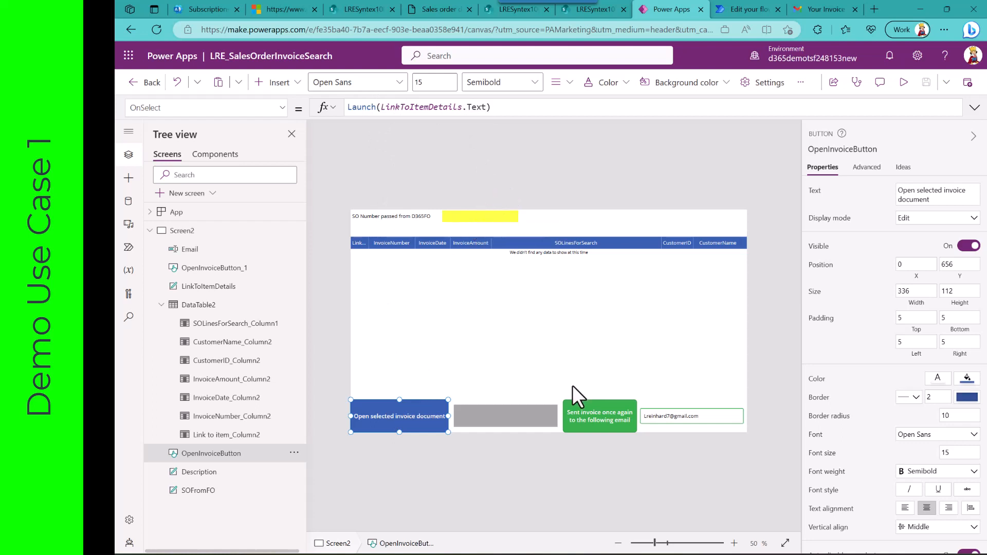
click(578, 406)
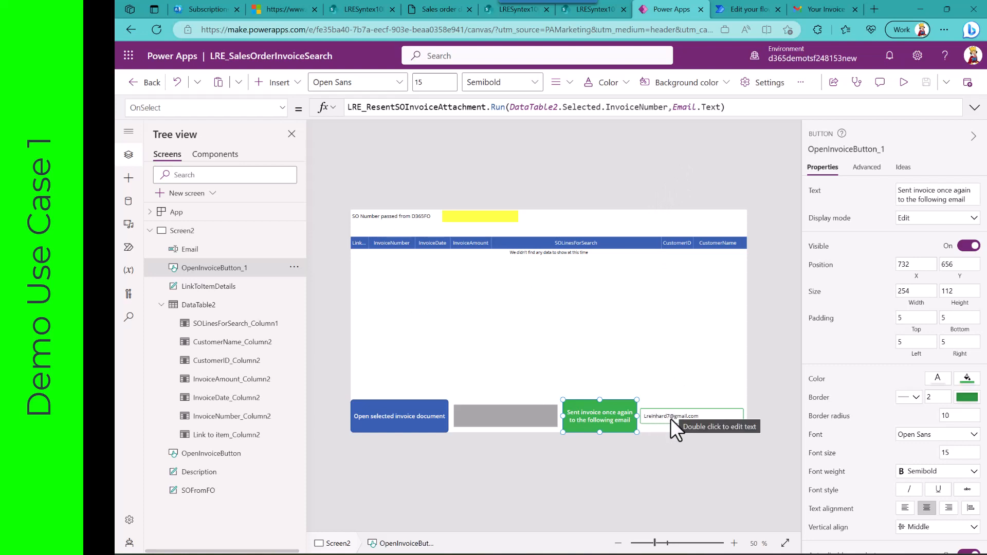
Step: Switch to Power Automate and examine the opening actions of the LRE_ResentSOInvoiceAttachment flow, including the Initialize variable (SPName) settings
click(754, 11)
scroll(372, 237, up, 10)
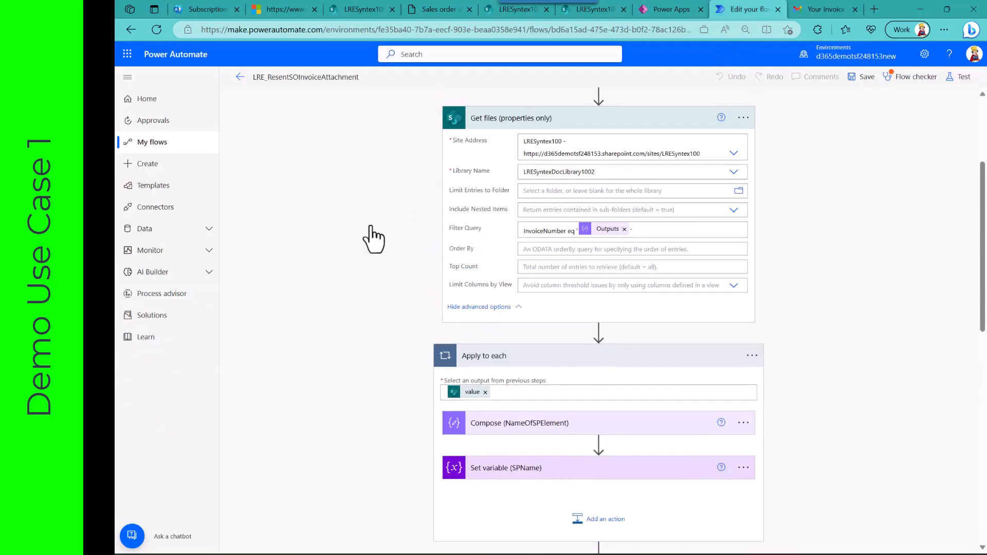
scroll(372, 237, up, 3)
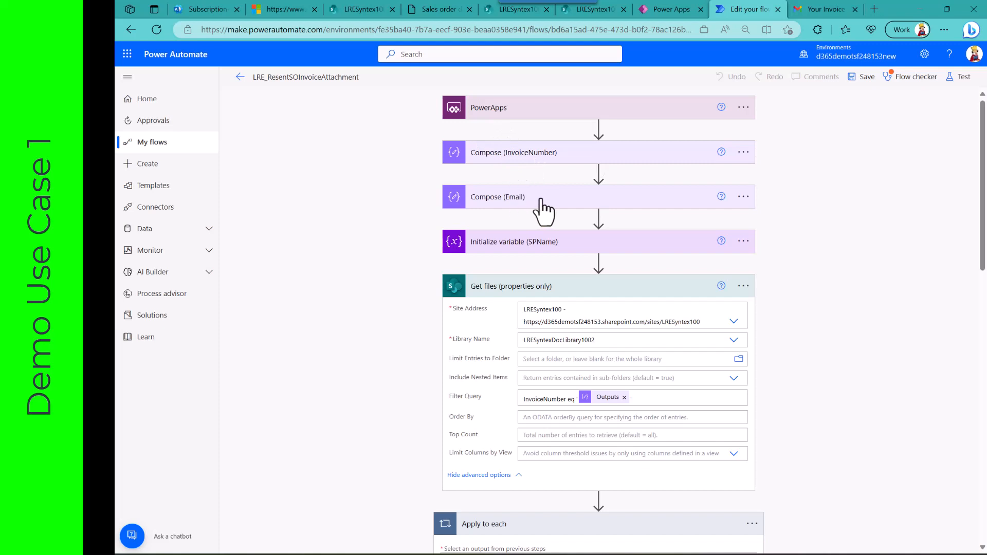
click(543, 247)
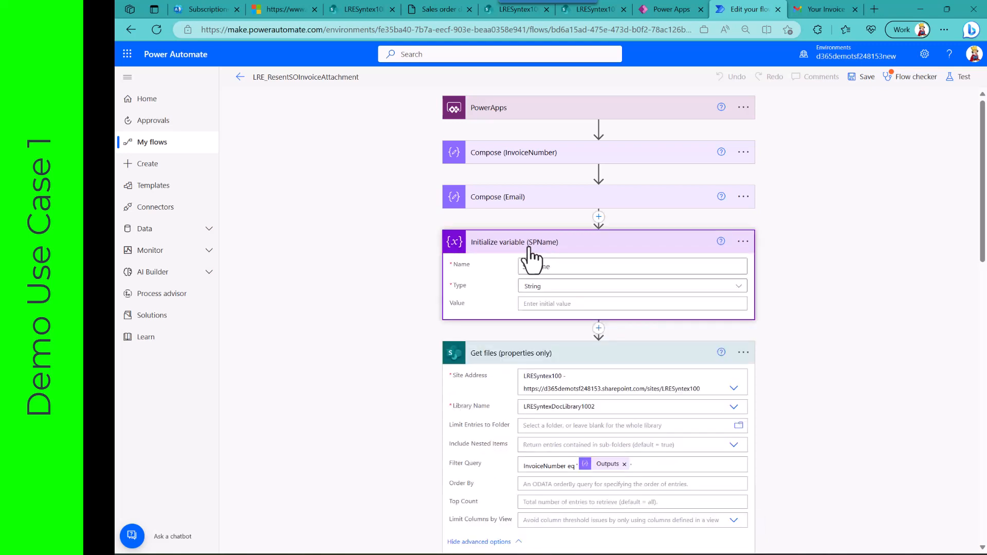
click(529, 248)
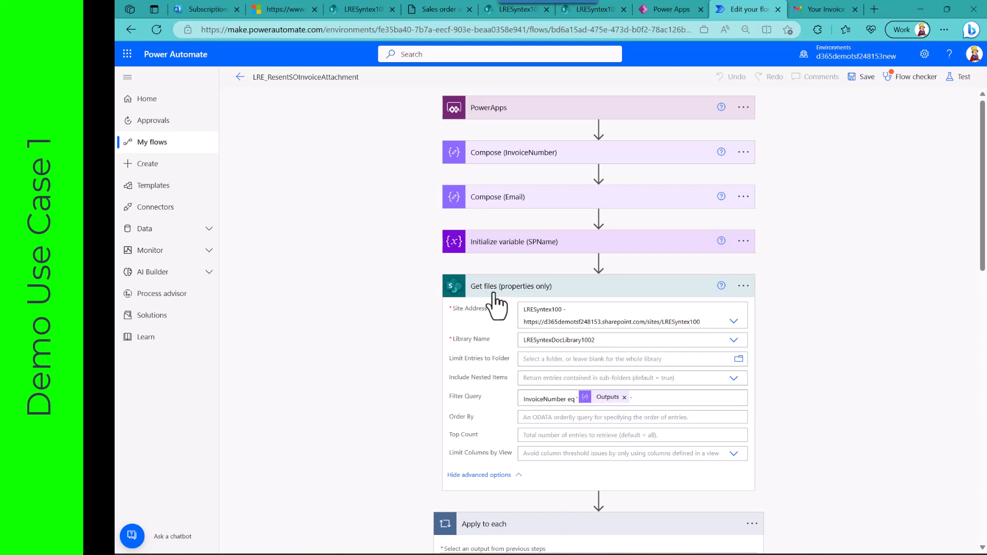
Step: Examine the flow from Get files (properties only) through Set variable (SPName) and Get file content using path to Send an email (V2)
scroll(498, 294, down, 3)
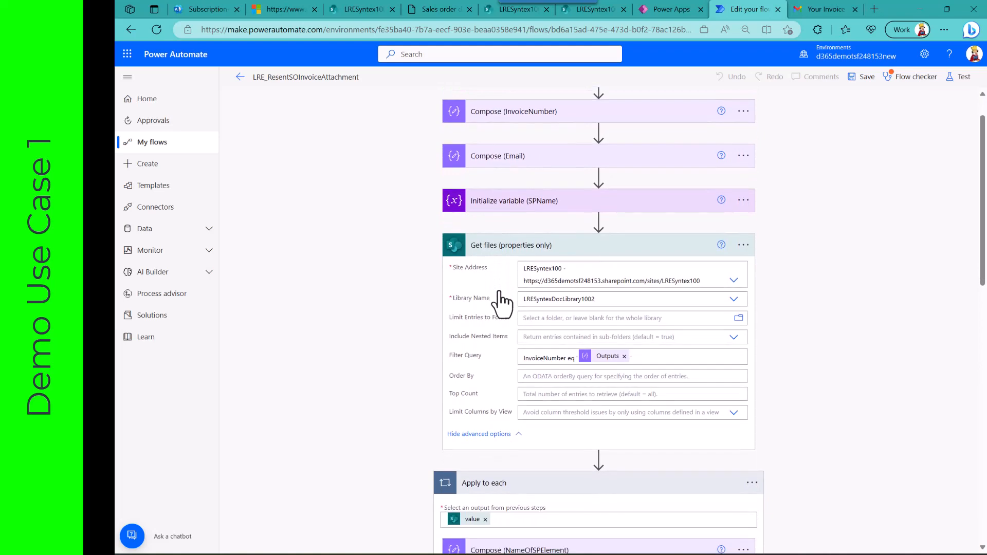
scroll(501, 303, down, 3)
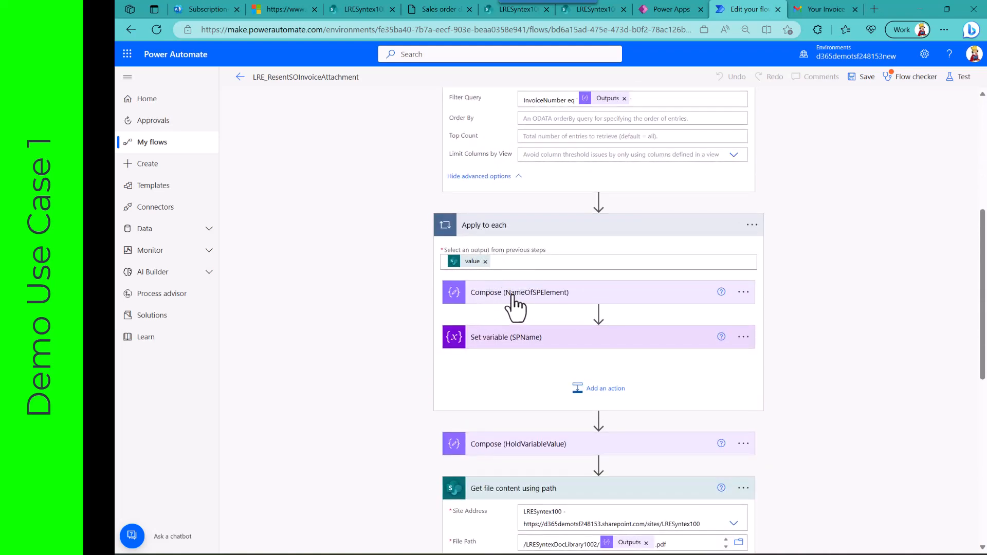
click(534, 340)
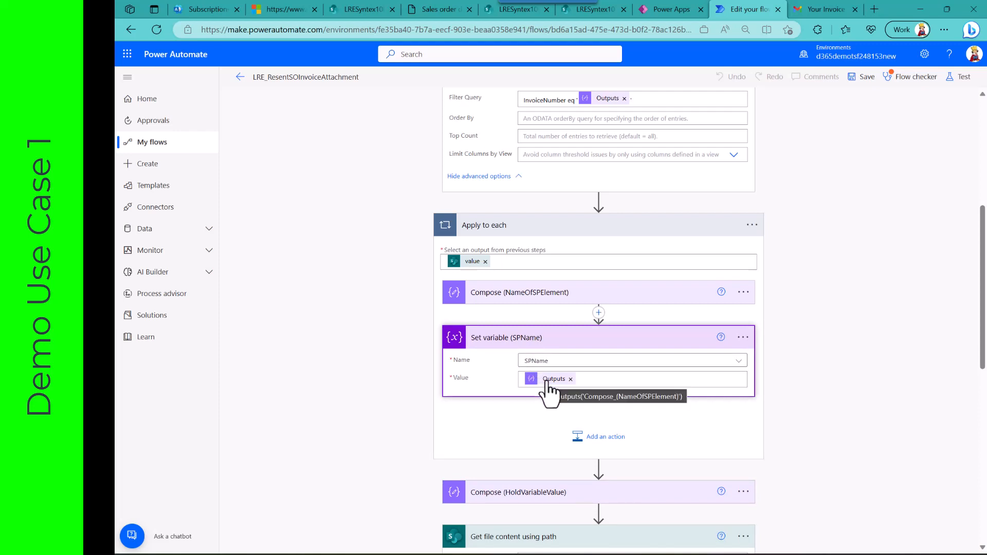
scroll(395, 427, down, 5)
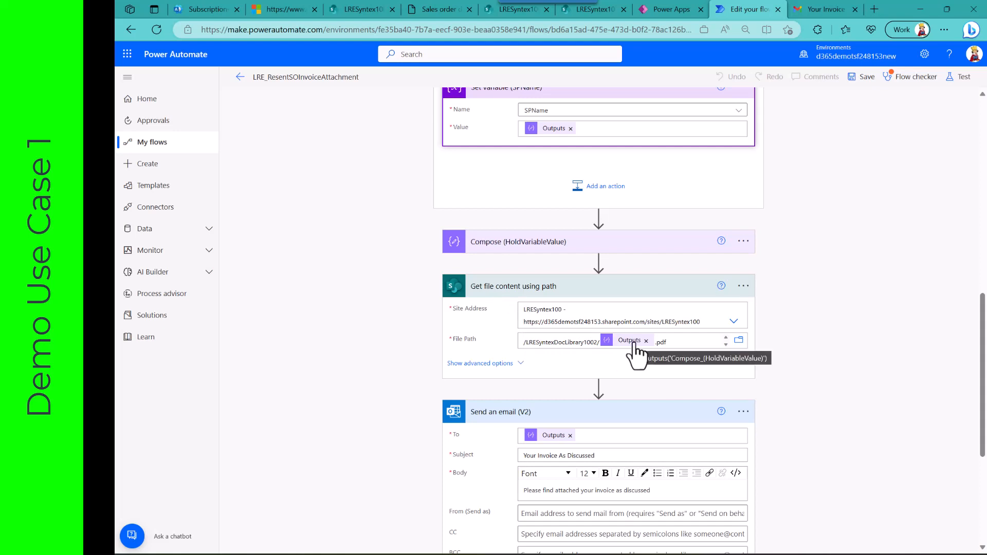
scroll(566, 387, down, 2)
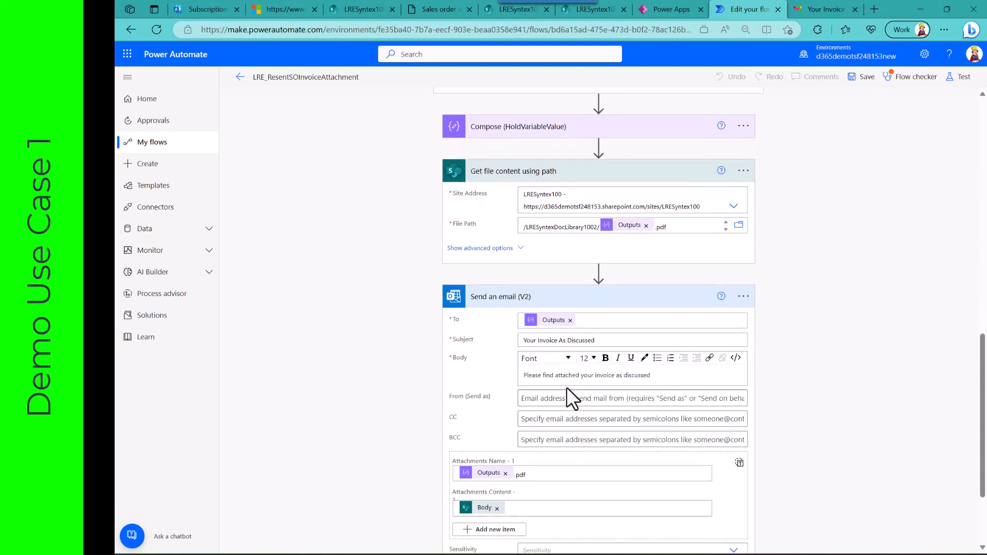
scroll(551, 363, down, 1)
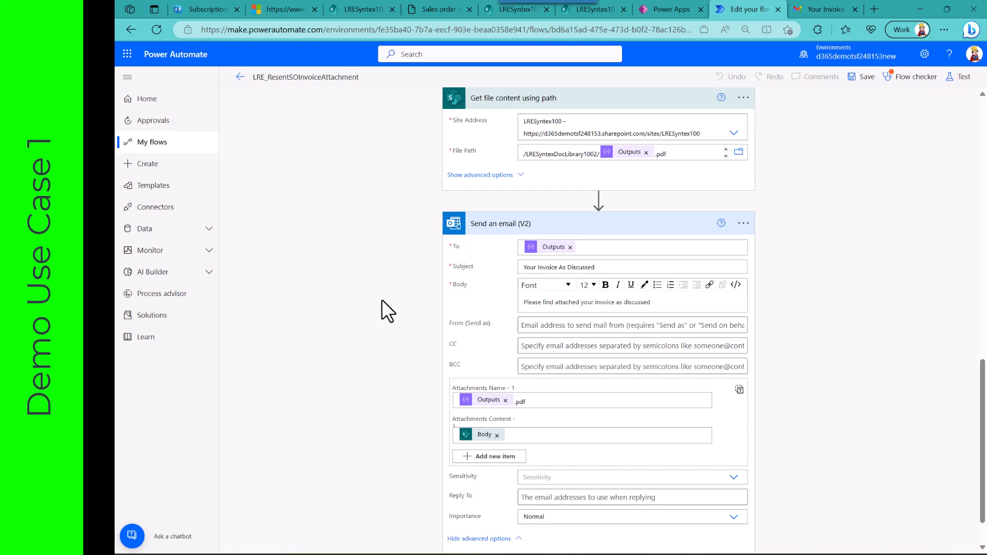
Step: Return to Power Apps and review the OnSelect formulas of the open-invoice and resend-invoice buttons
click(669, 8)
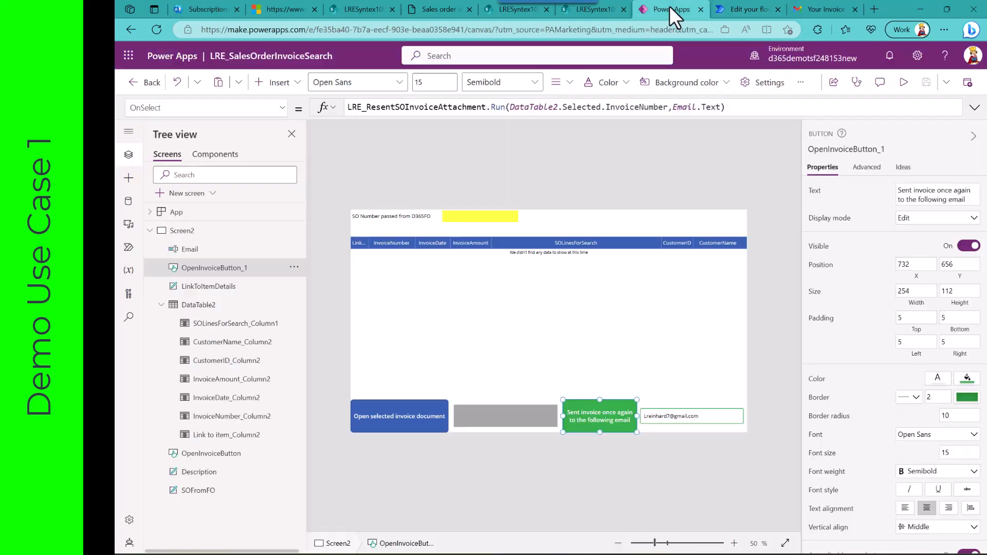
click(400, 418)
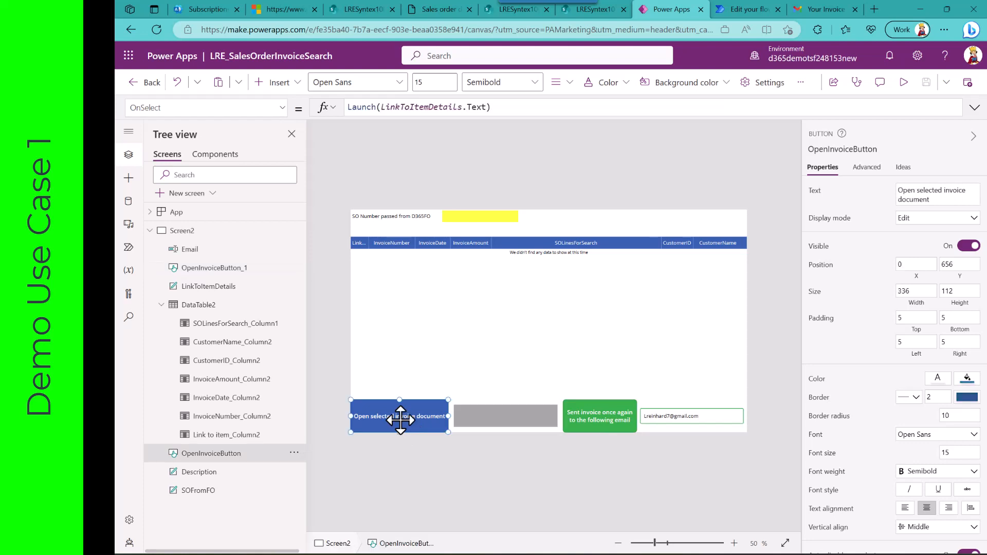
click(587, 418)
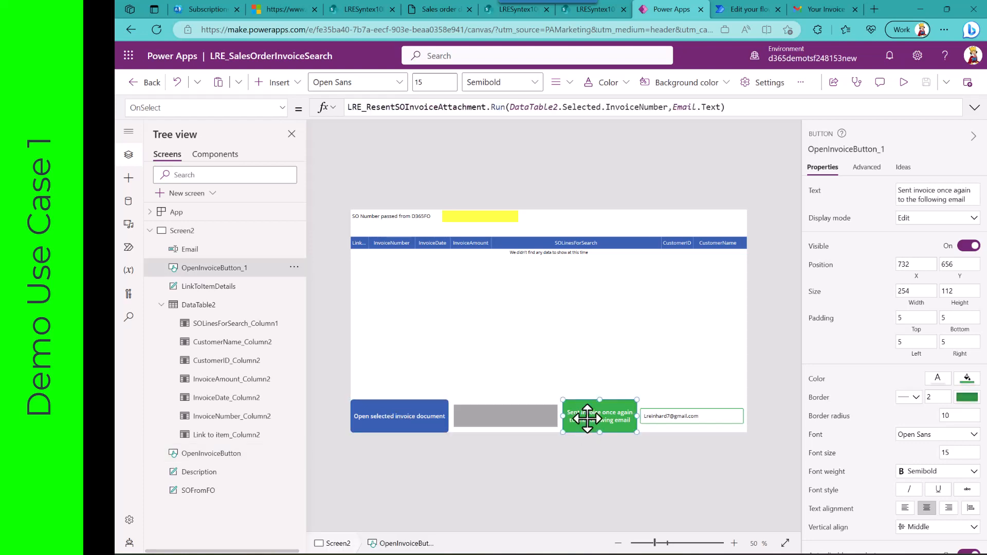
Step: Switch to Dynamics 365, view the InvoiceAttachment app for the Desert Wholesales sales order just above the Owl Wholesales orders, and close it
click(434, 9)
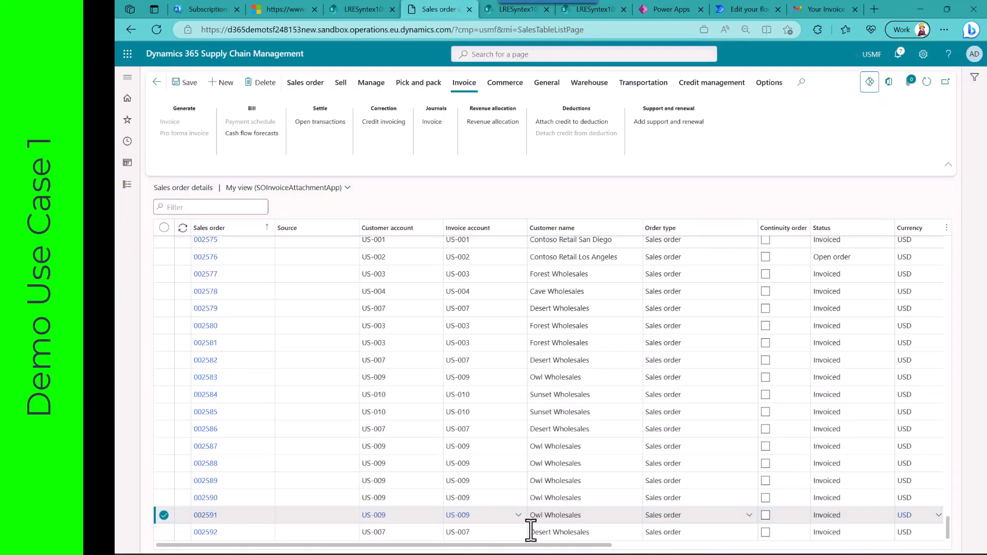
click(505, 533)
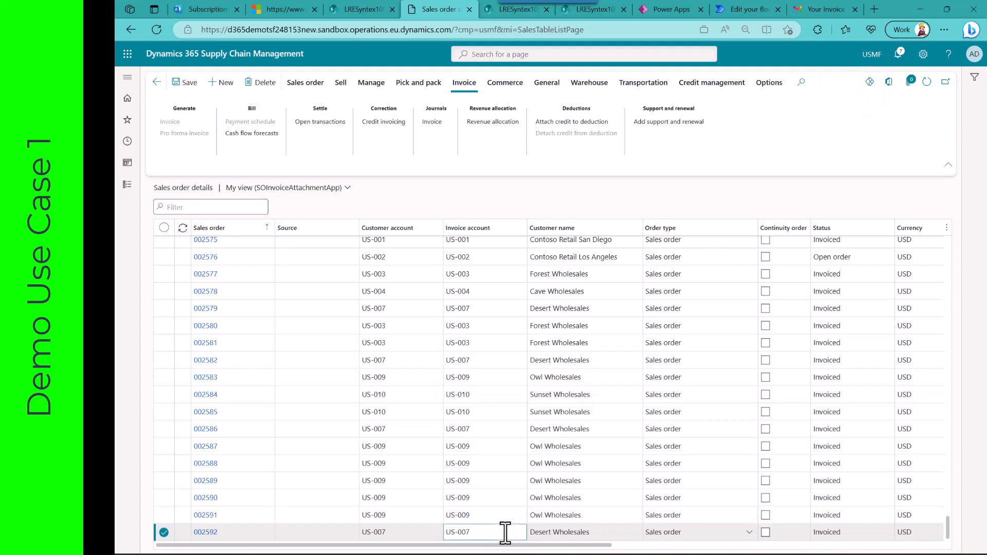
click(502, 441)
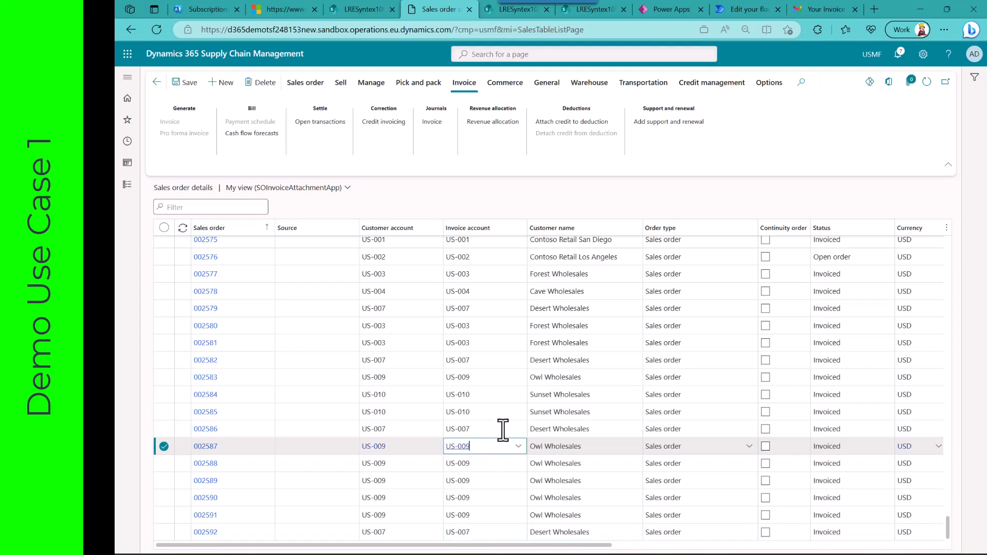
click(502, 430)
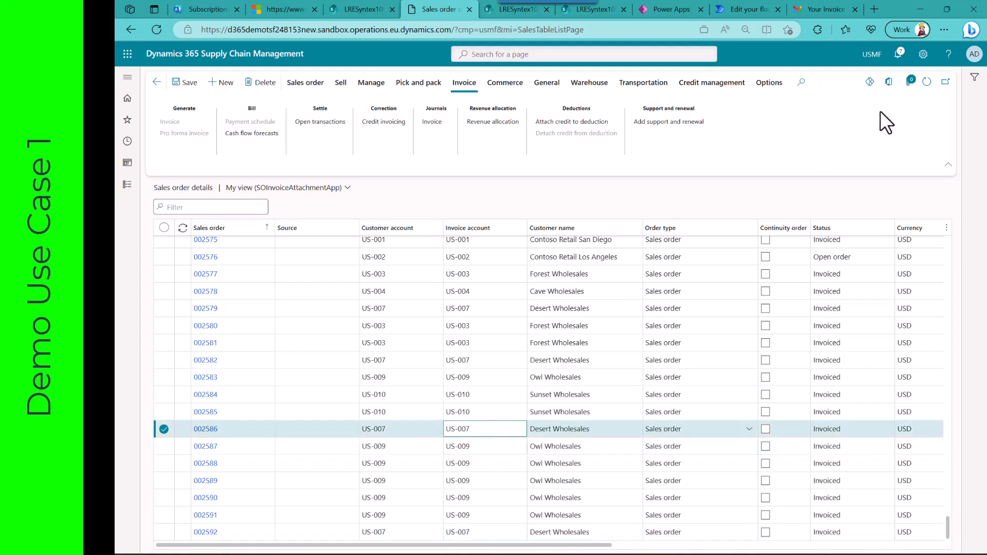
click(870, 87)
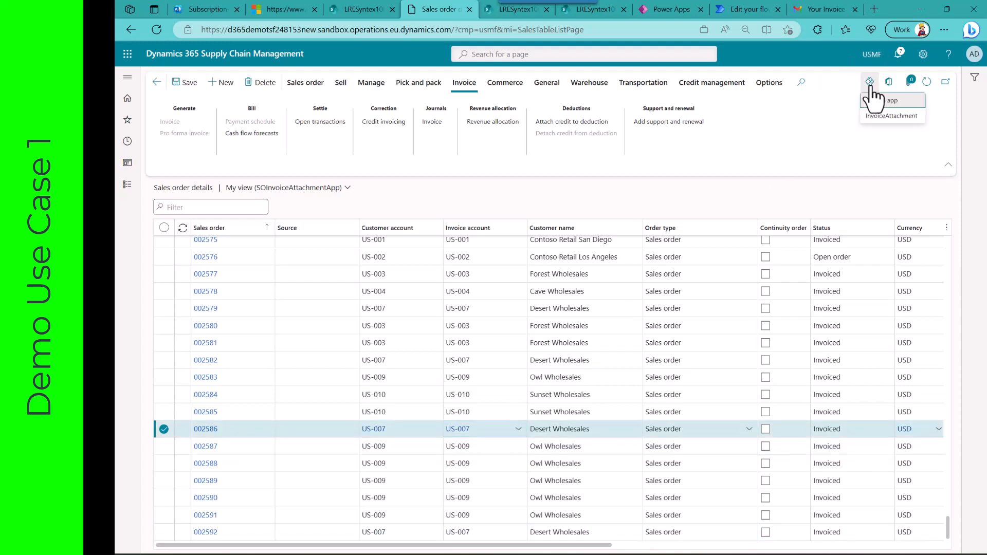
click(881, 118)
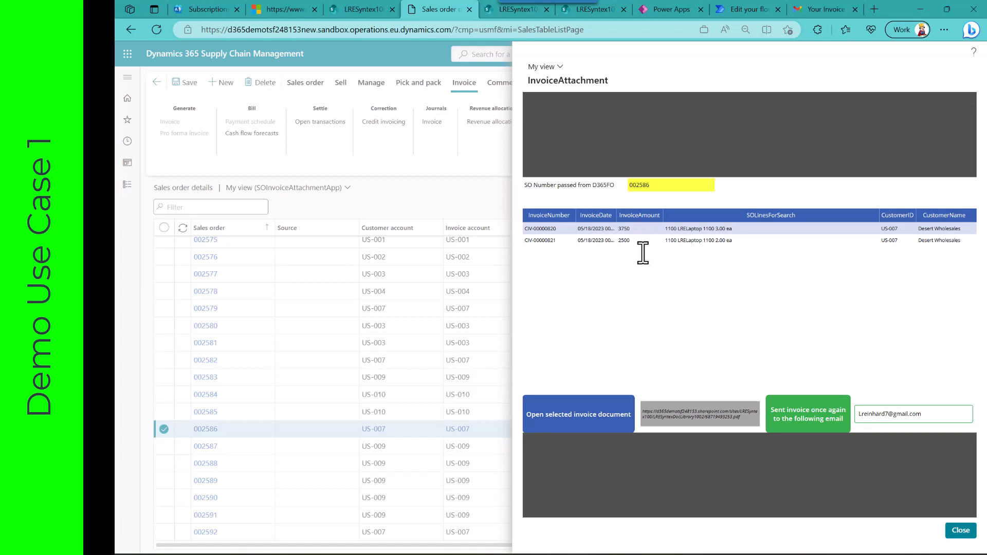
click(960, 532)
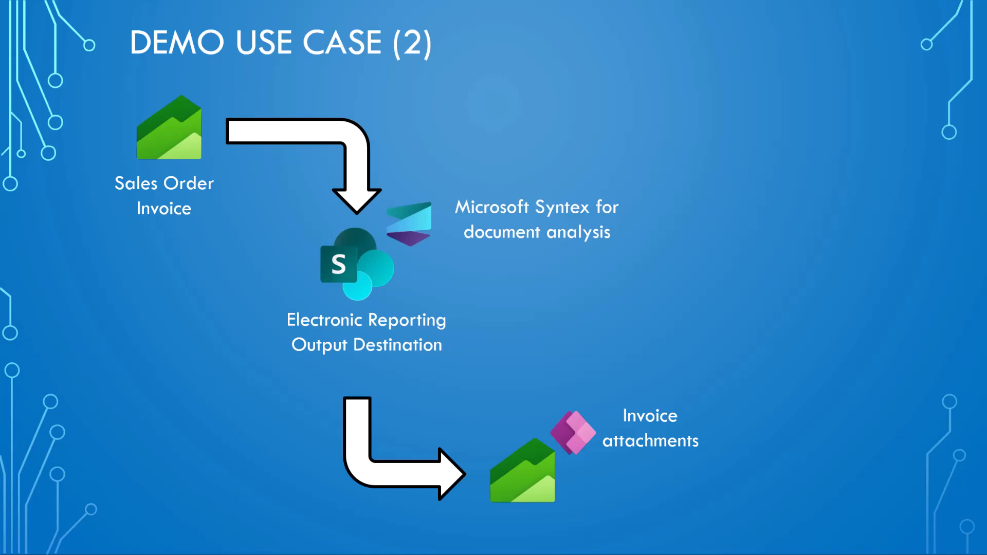
key(Right)
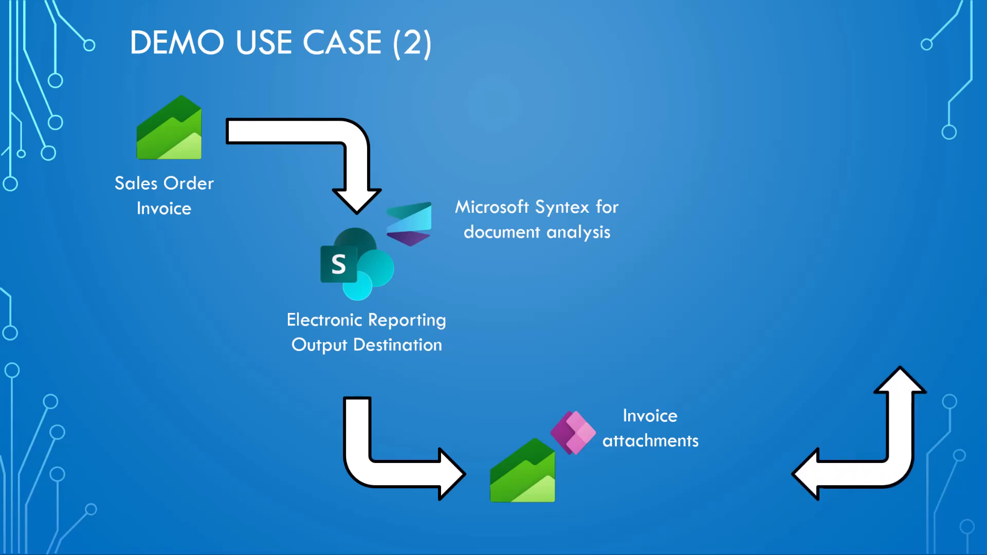
key(Right)
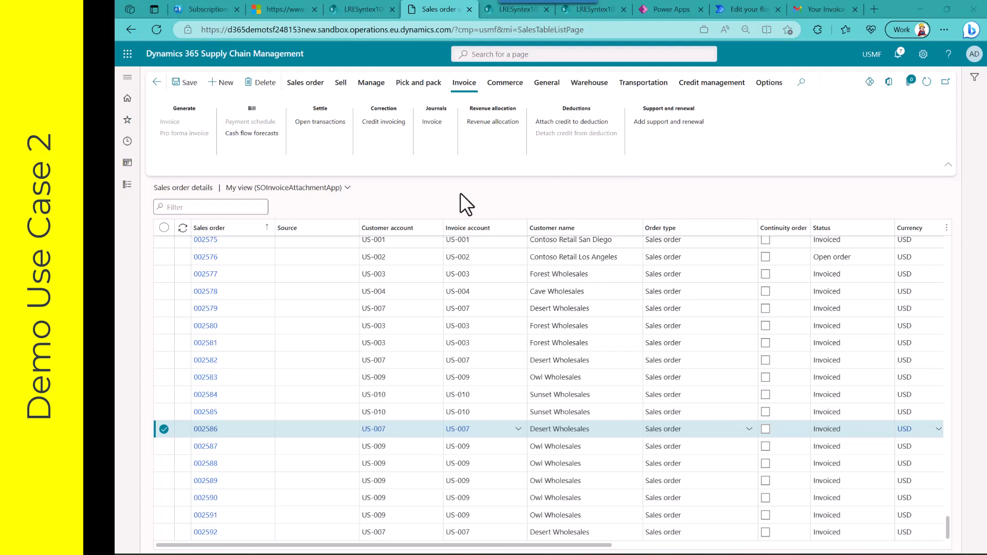
Step: Open the Owl Wholesales customer record from its sales order and launch the CustInvoicesSPSyntex app there
click(412, 446)
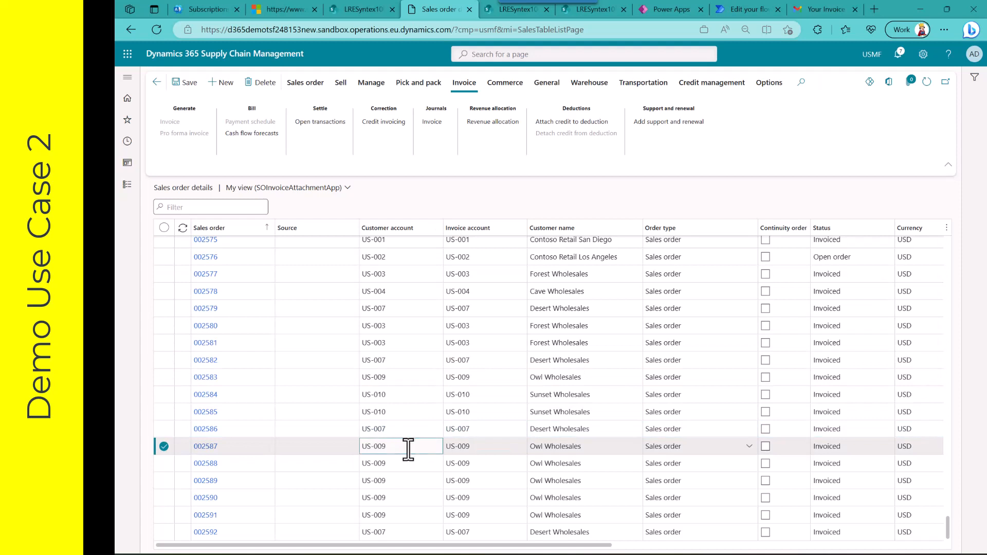
click(376, 447)
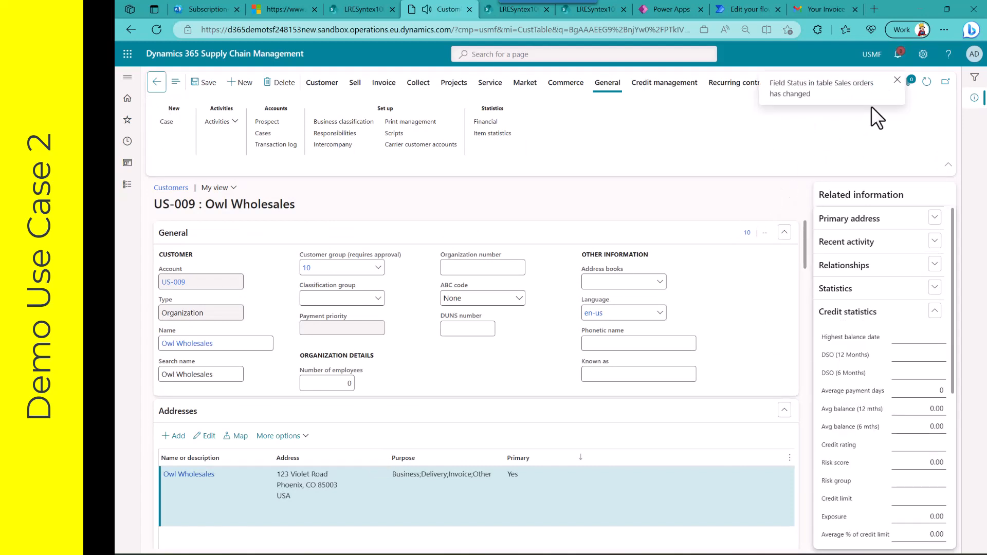
click(896, 81)
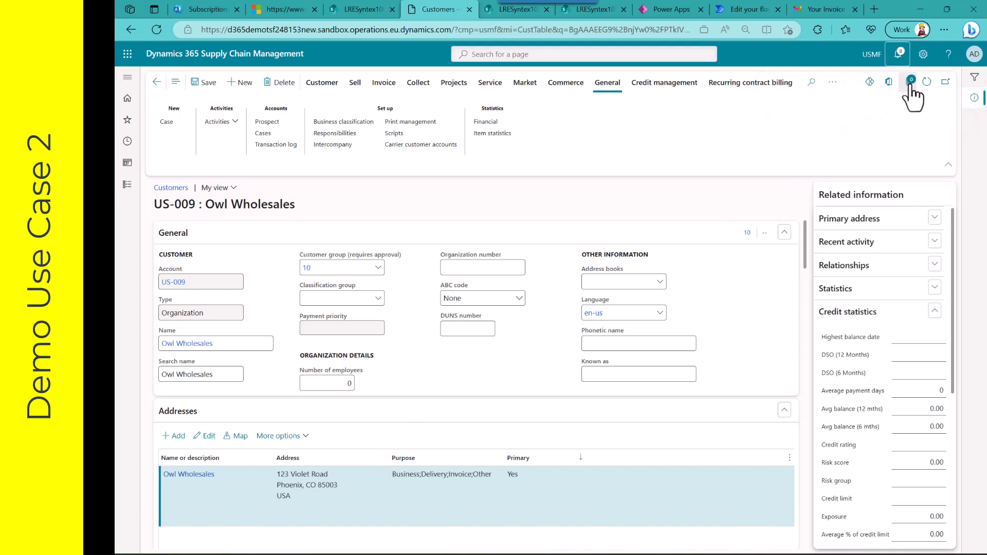
click(871, 85)
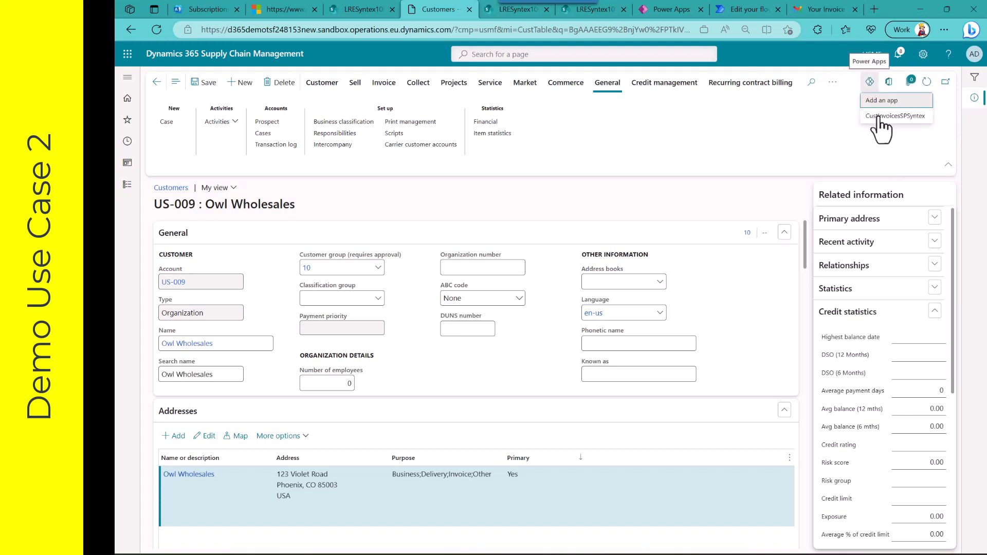
click(879, 116)
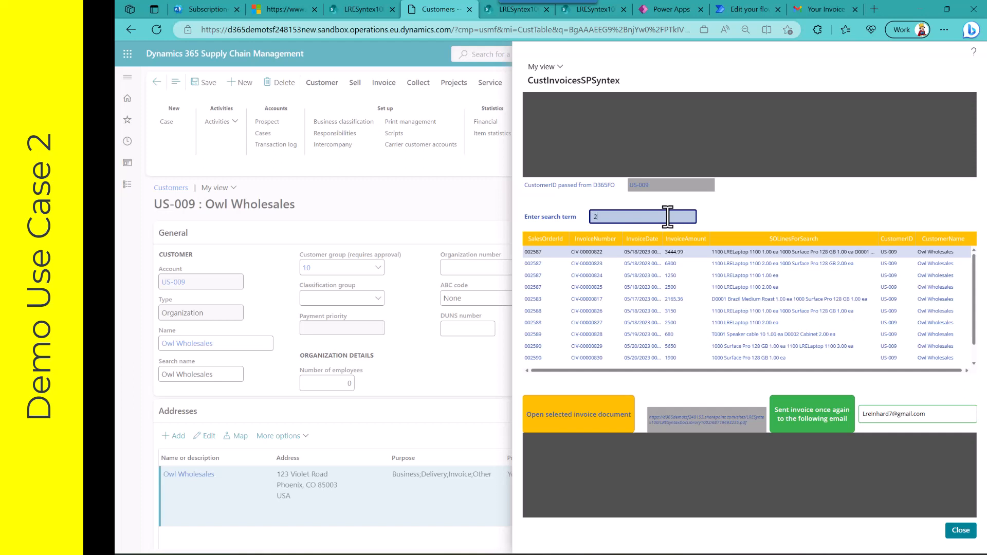
Step: Search the customer's invoices by a partial sales order number, and replace that search term with "braz"
text(88)
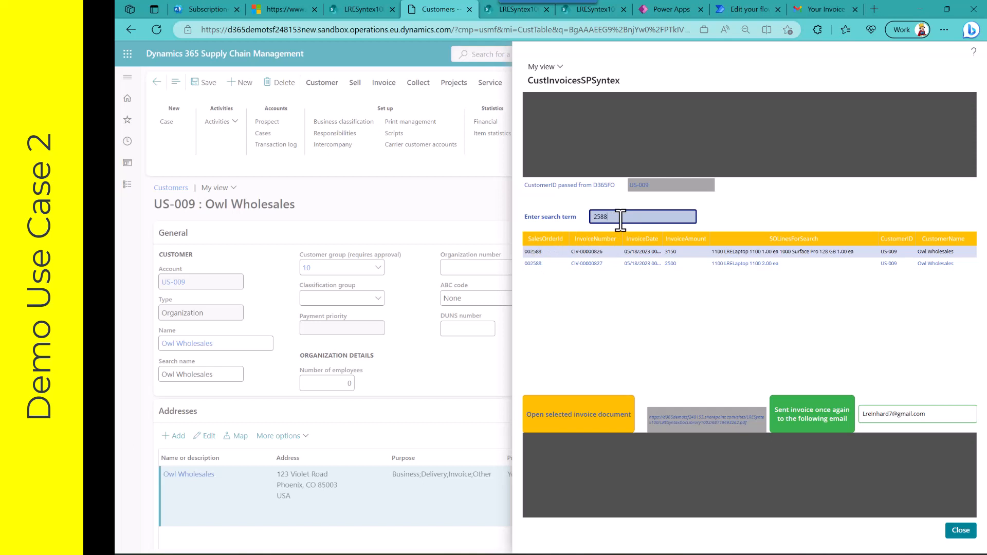
key(BackSpace)
key(BackSpace)
key(BackSpace)
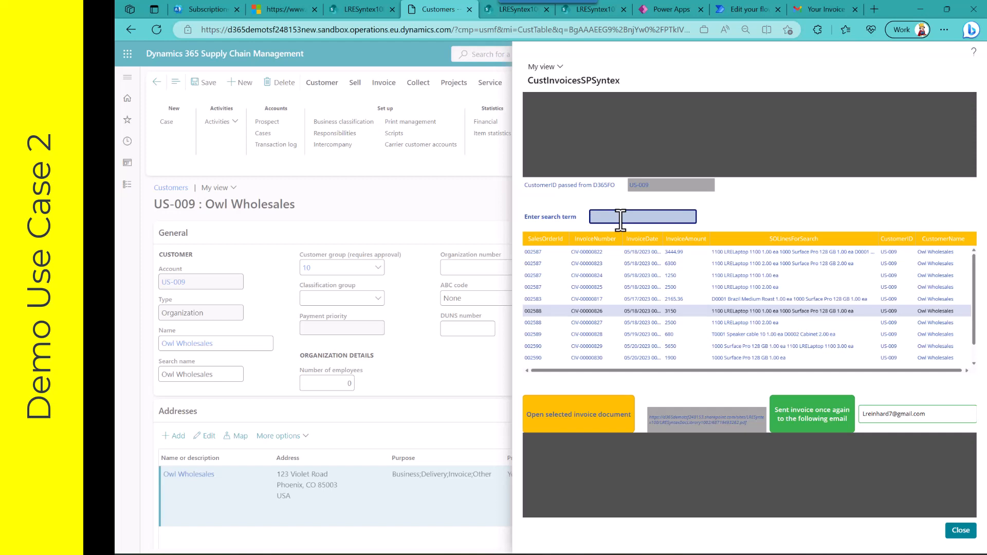
text(braz)
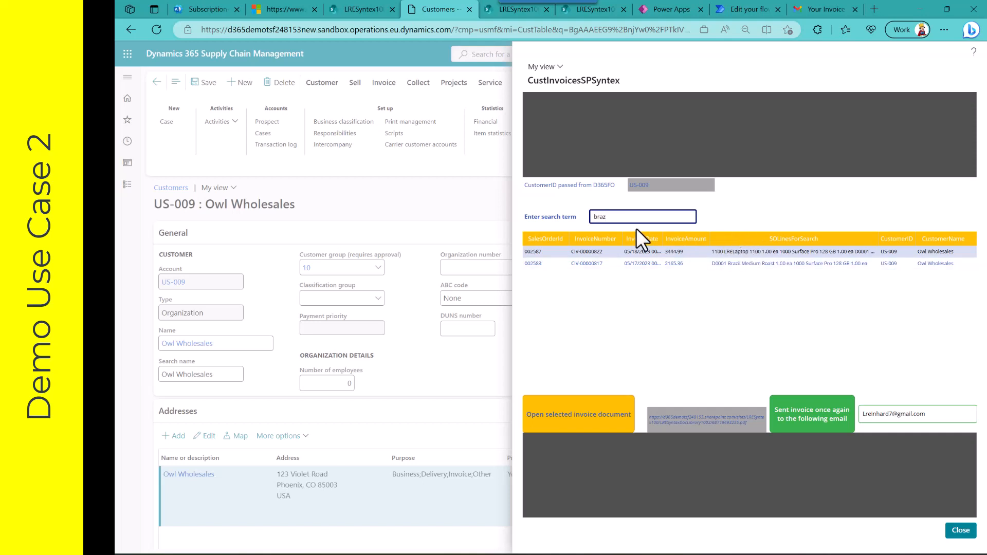
Step: Clear the search term in the CustInvoicesSPSyntex app to list all of the customer's invoices
key(BackSpace)
key(BackSpace)
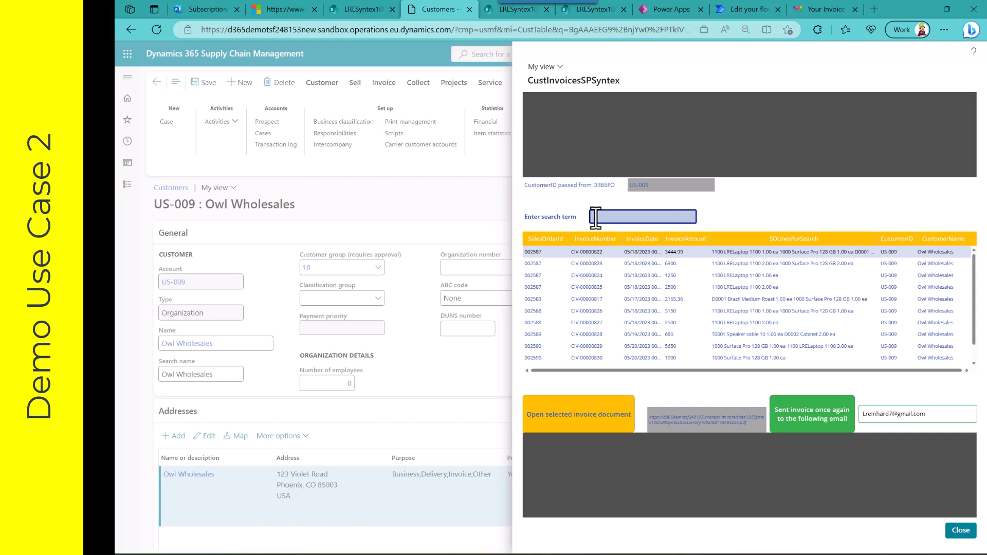
click(622, 219)
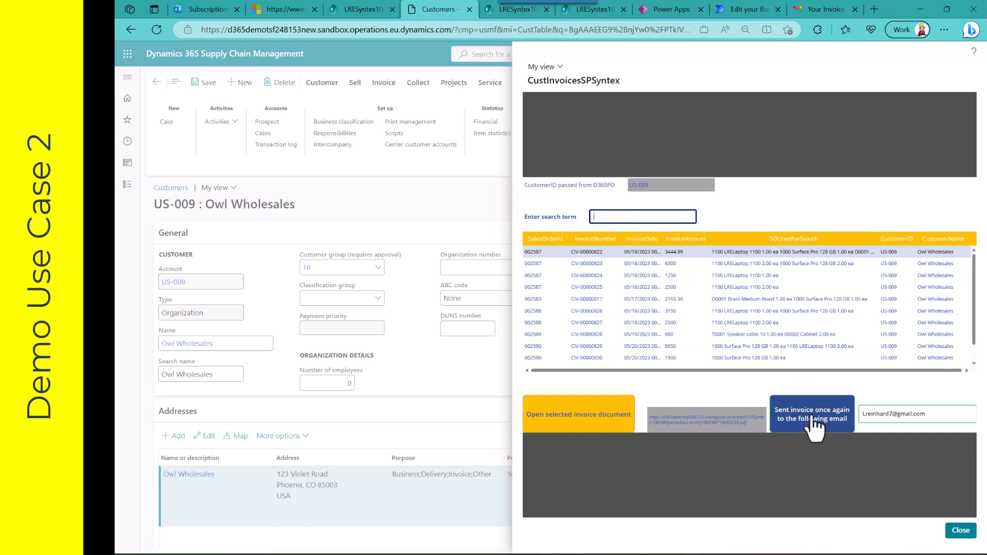
click(640, 216)
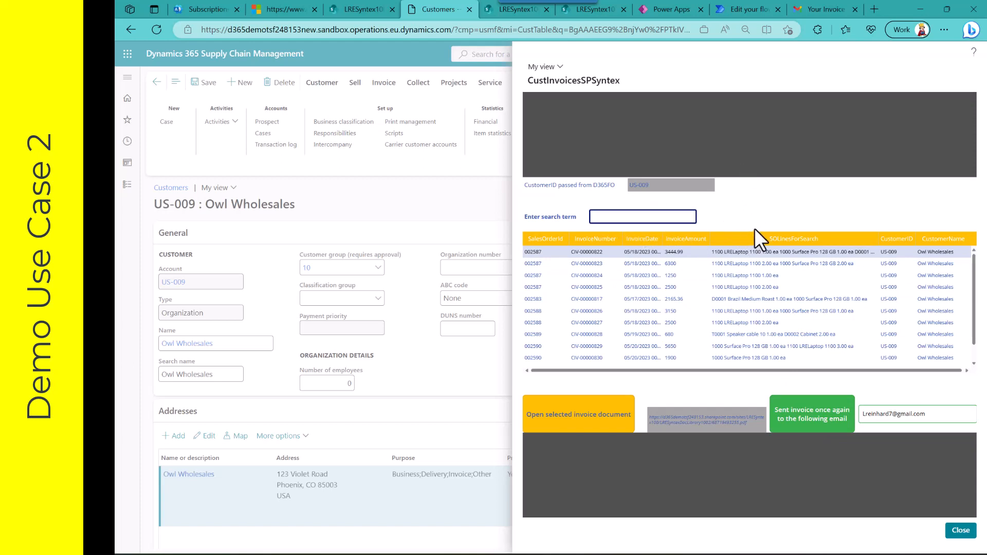
Step: Switch to Power Apps, leave the LRE_SalesOrderInvoiceSearch app and open LRE_CustSOInvoices for editing
click(668, 8)
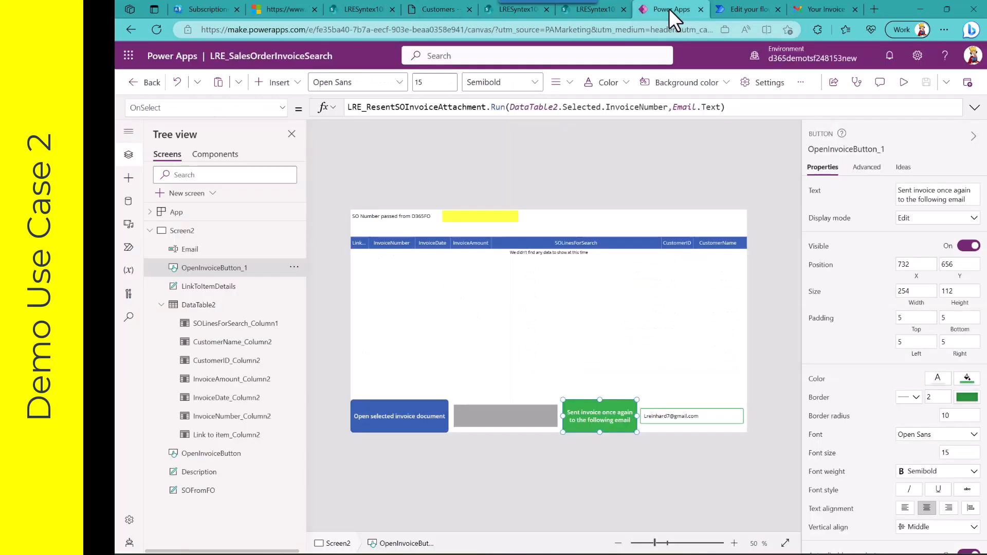
click(131, 81)
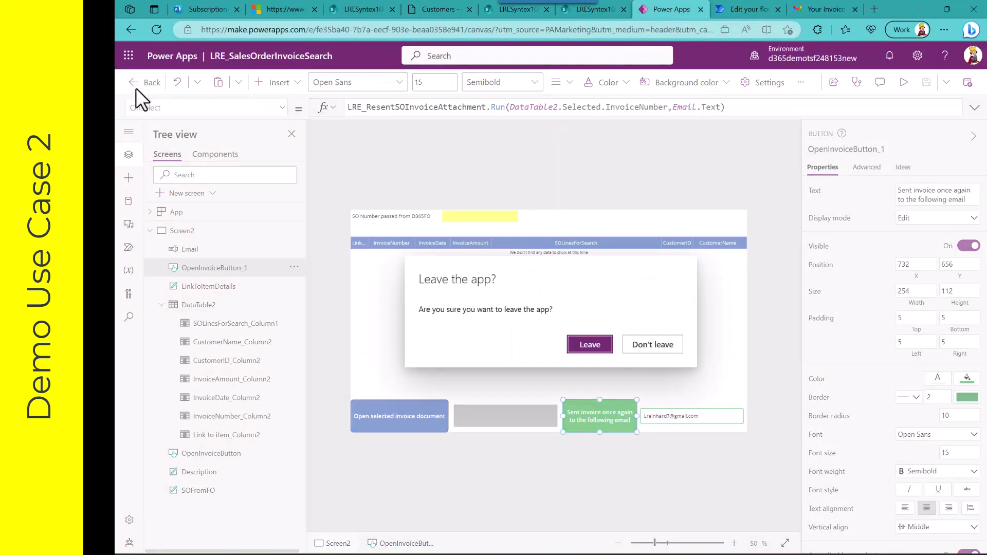
click(589, 344)
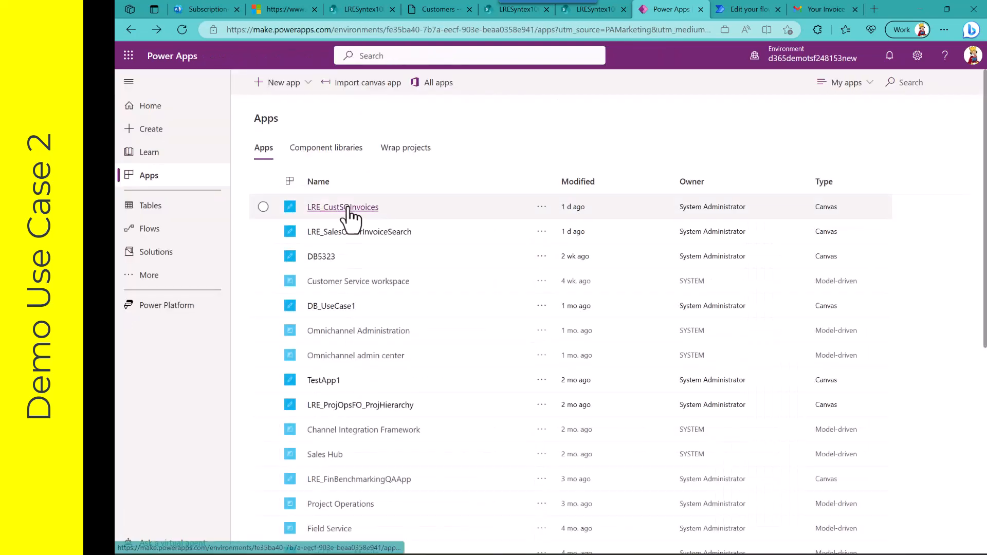
click(541, 207)
click(554, 227)
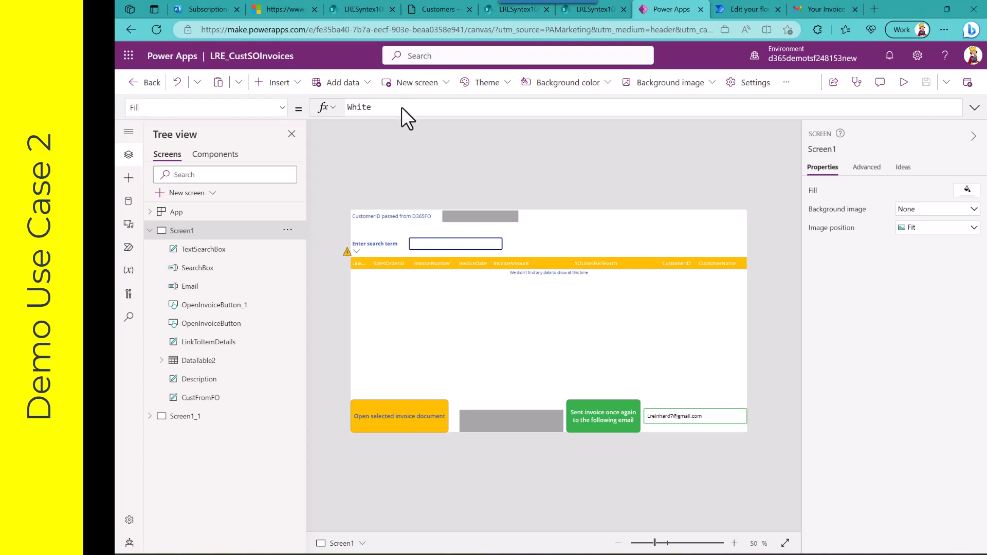
Step: Inspect the search box and review the full Items formula of the invoice data table
click(423, 247)
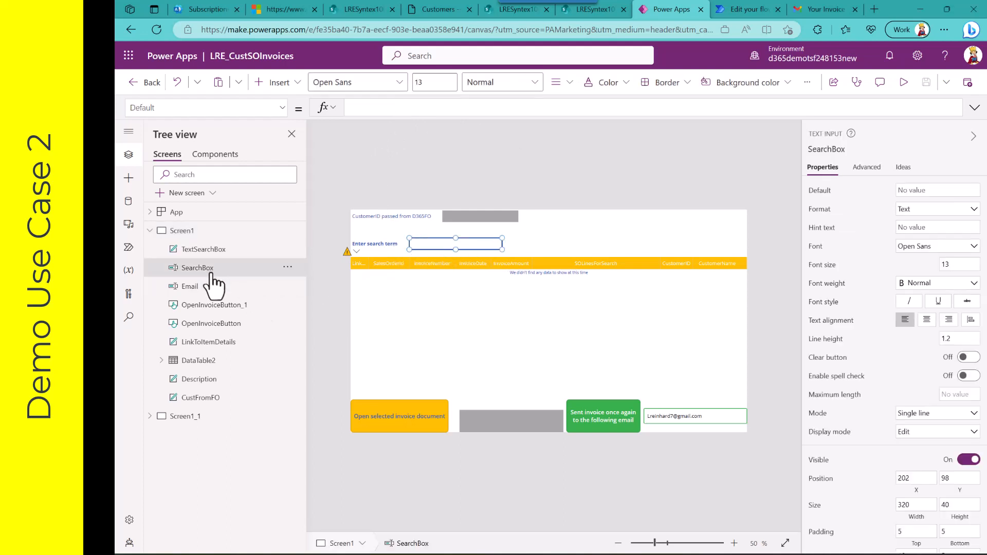
click(208, 361)
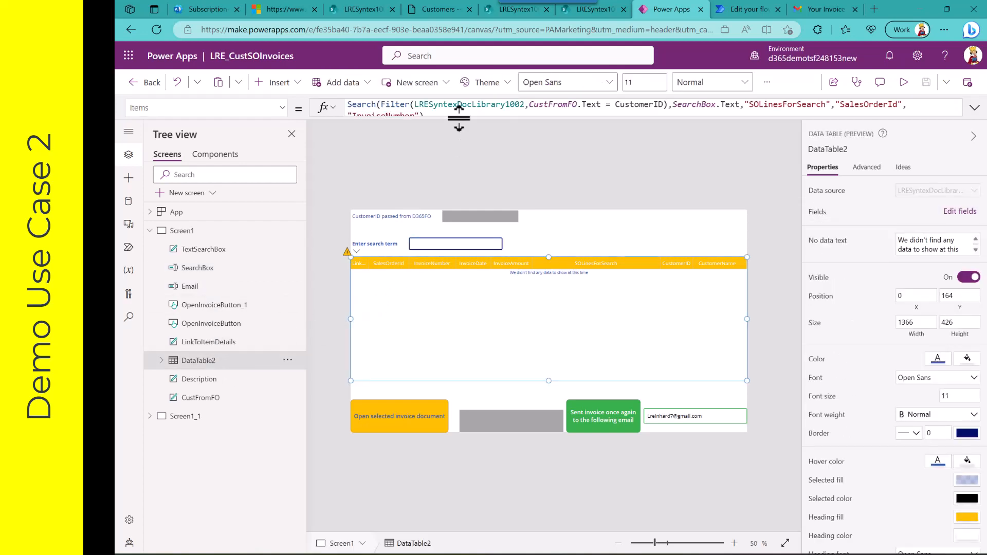
drag(459, 117, 461, 136)
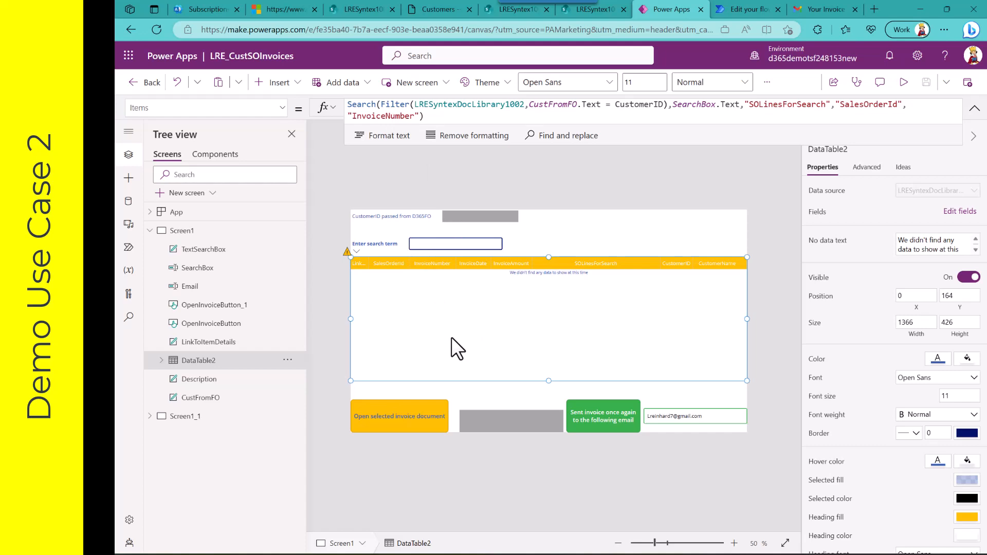
Step: Switch to Dynamics 365, close the CustInvoicesSPSyntex app, and view the input context choices for adding an app from Power Apps
click(436, 11)
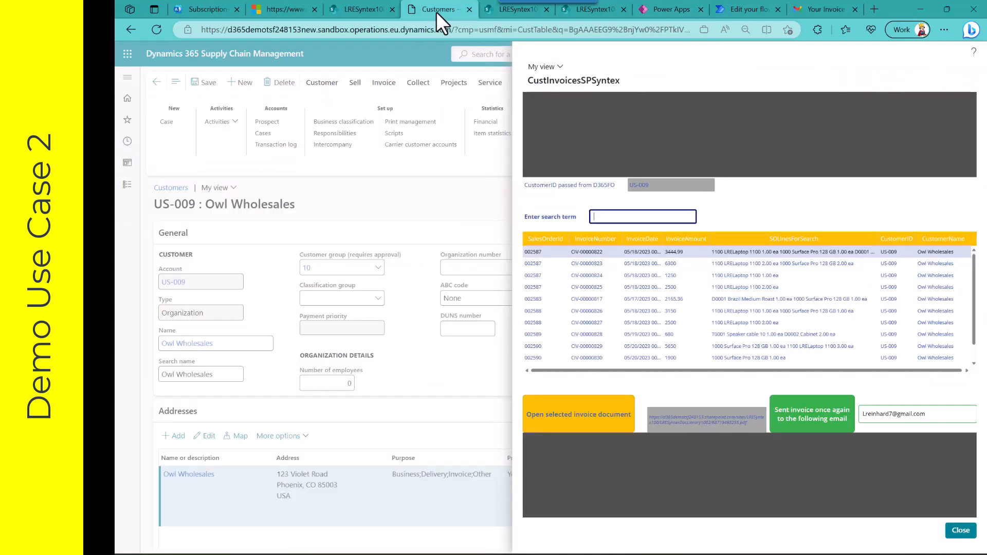
click(959, 530)
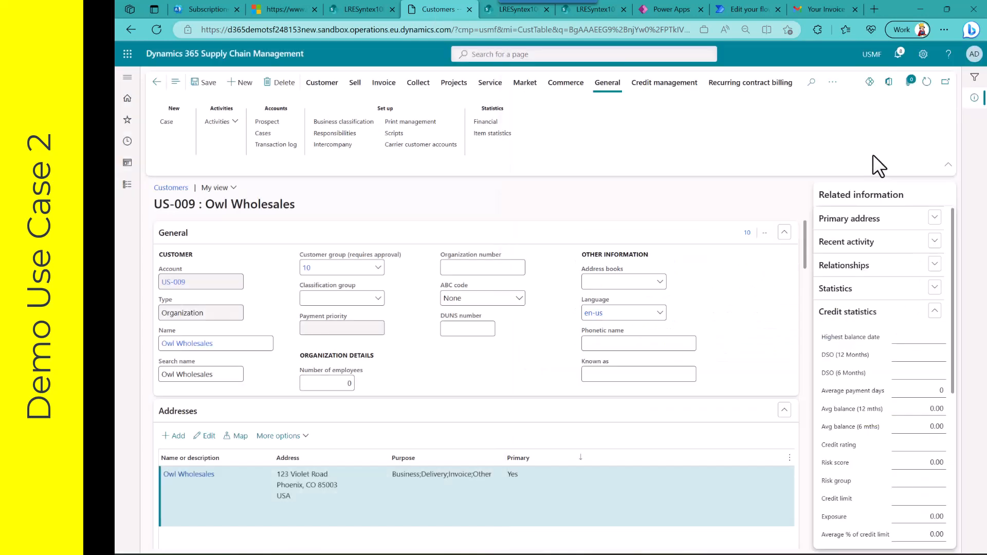
click(869, 87)
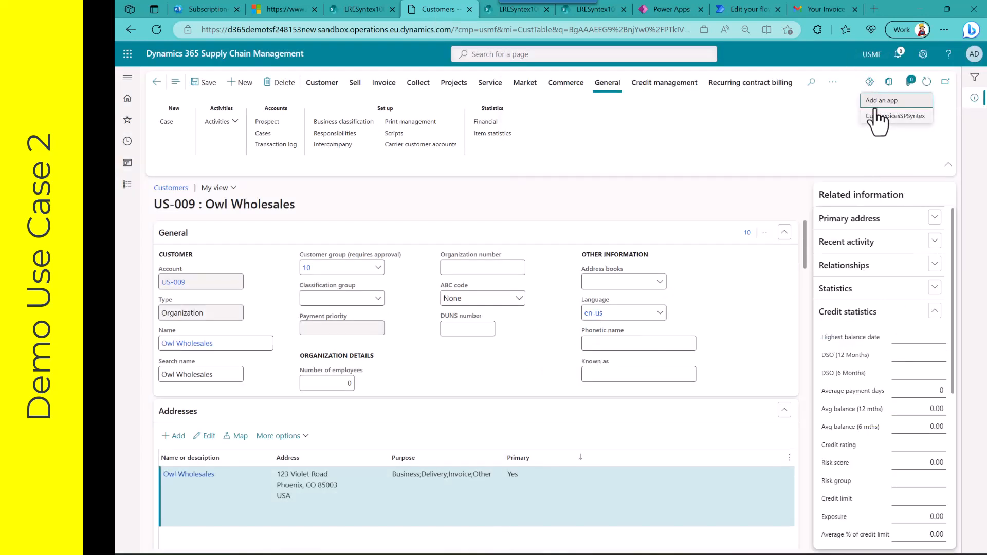
click(870, 102)
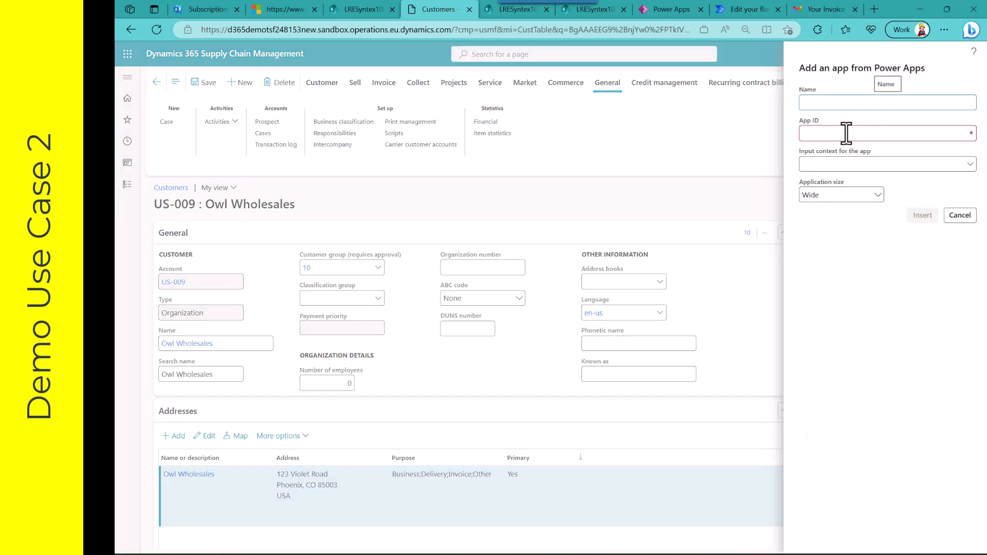
click(819, 164)
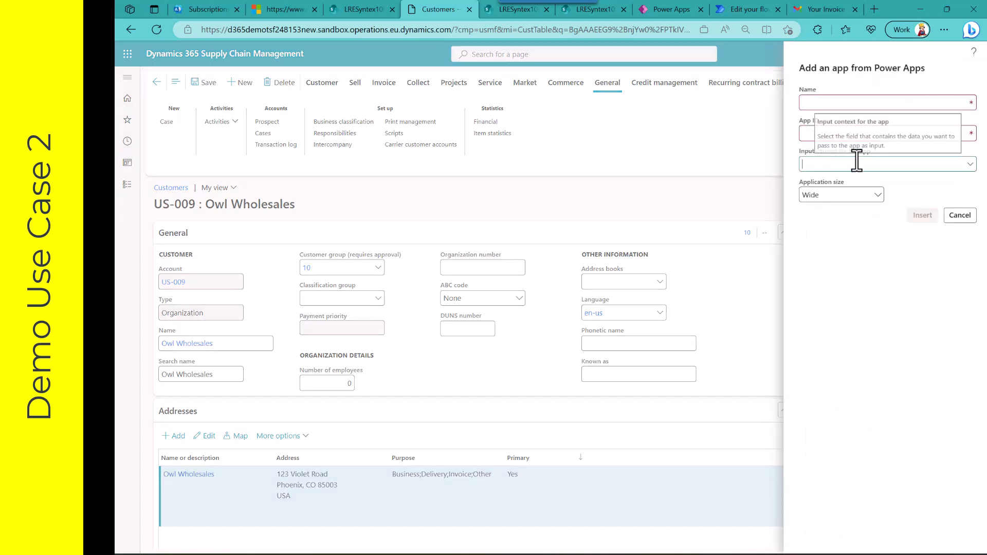
click(969, 166)
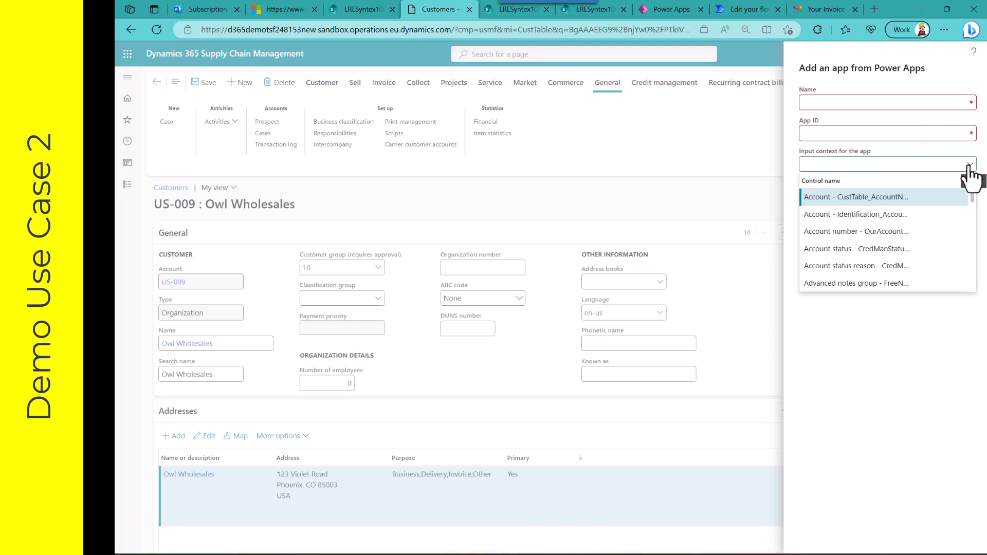
Step: Return to Power Apps and review the Text formula of the CustFromFO label that receives the customer ID
click(665, 9)
click(468, 217)
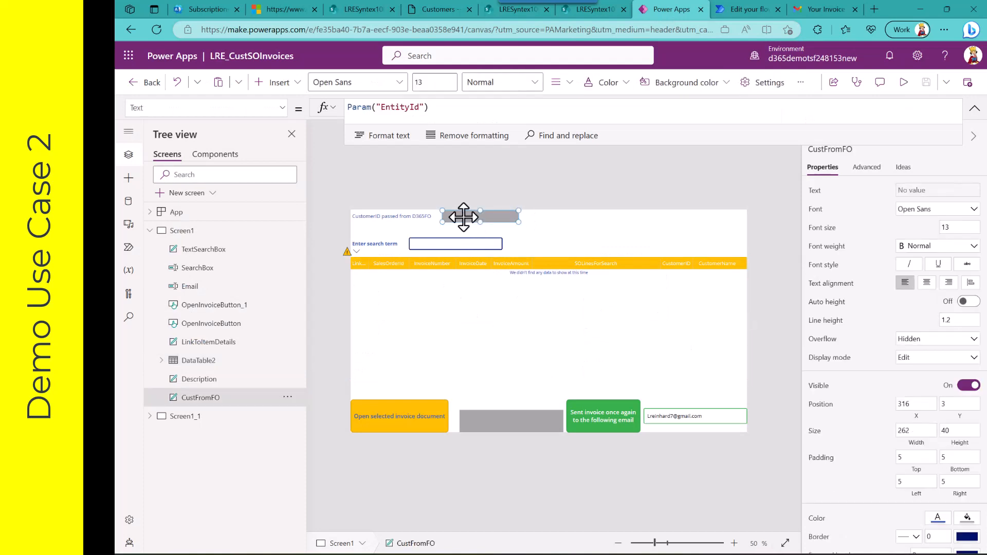